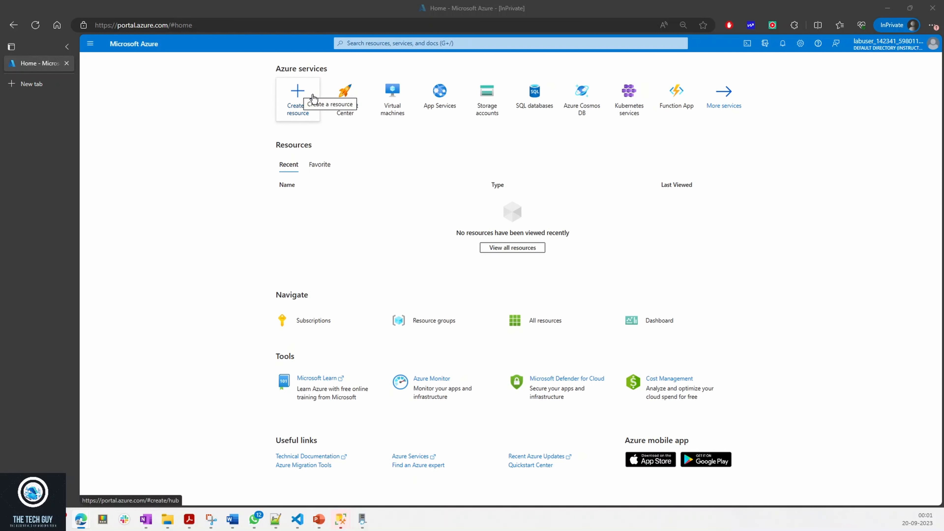
Step: Go from Storage accounts back to Home, search 'storage', and open Create a resource
left_click(487, 99)
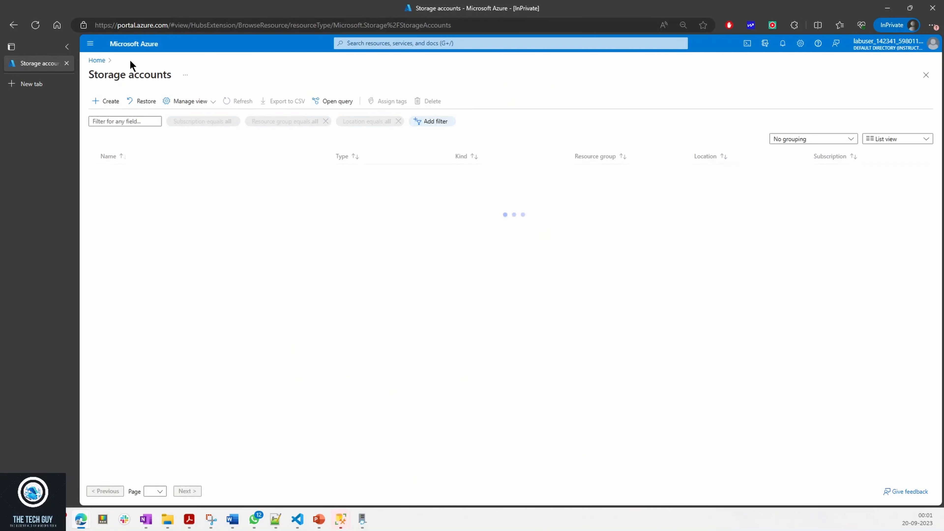
left_click(99, 60)
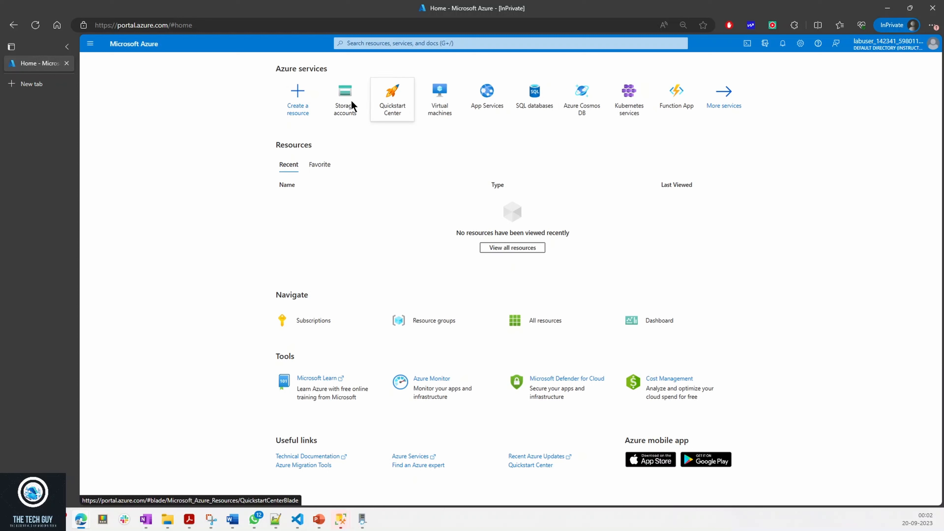
left_click(382, 42)
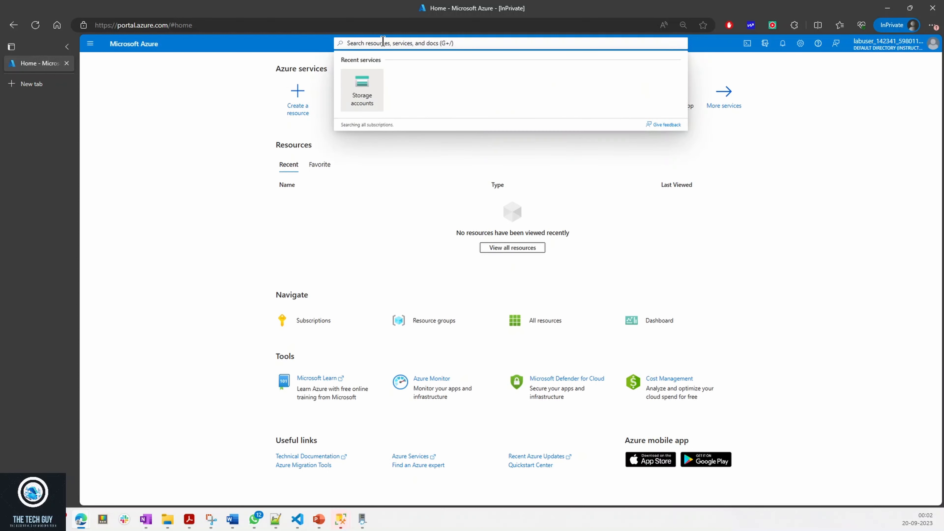
type("storage")
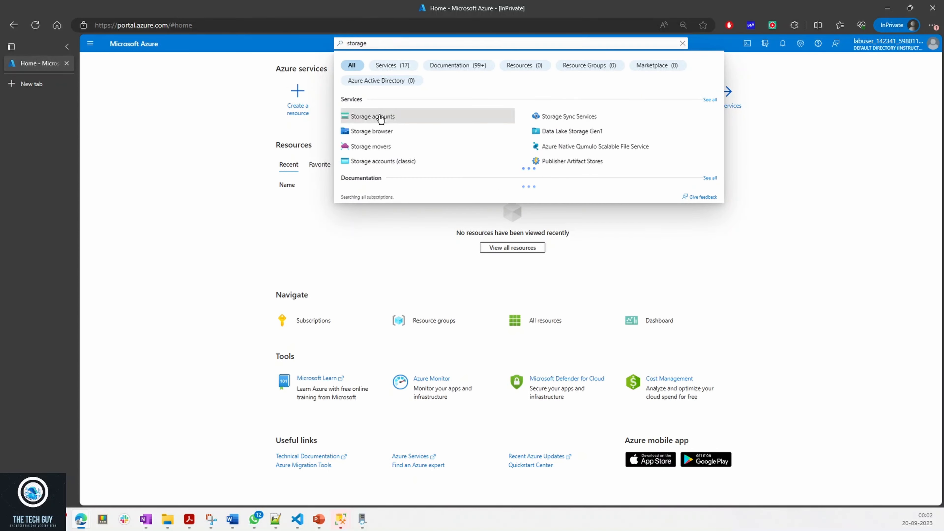
left_click(258, 109)
left_click(299, 101)
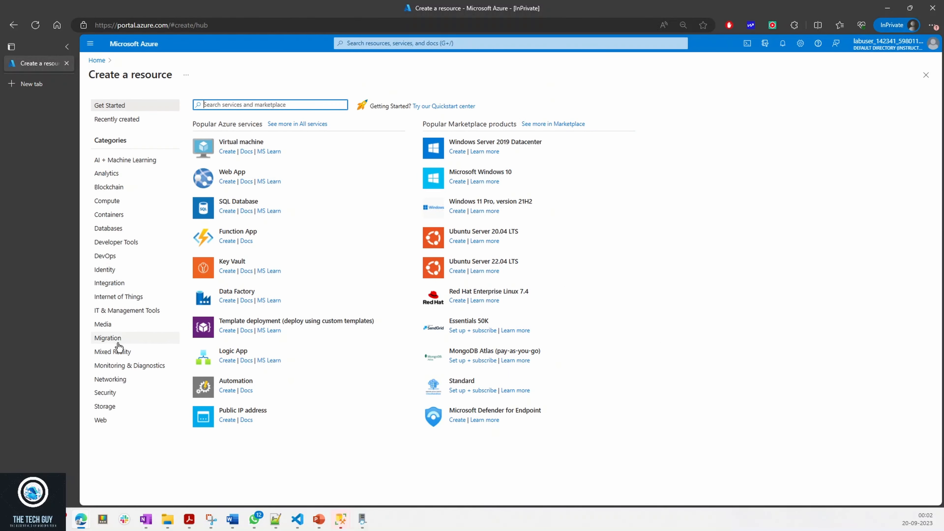
Step: Find Storage account in the Marketplace, dismiss the Private Offers notice, and start creating one
type("s")
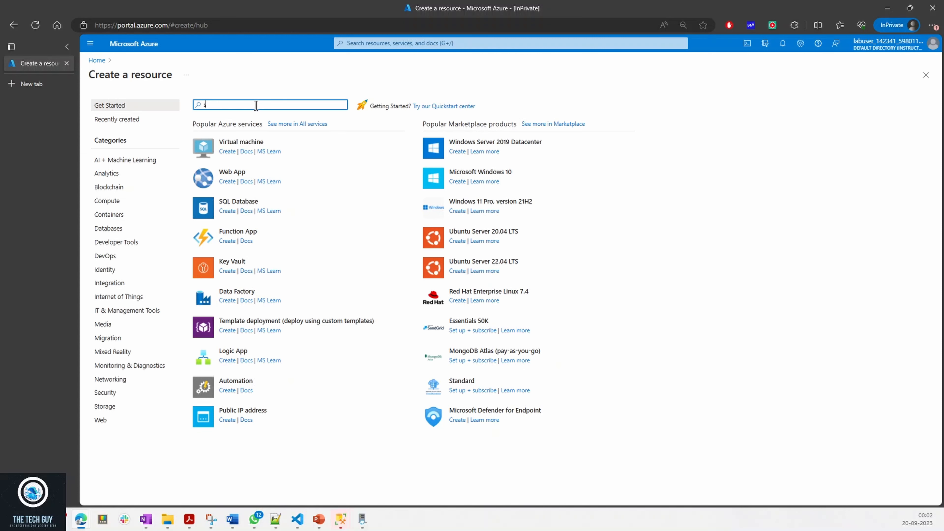
type("torage")
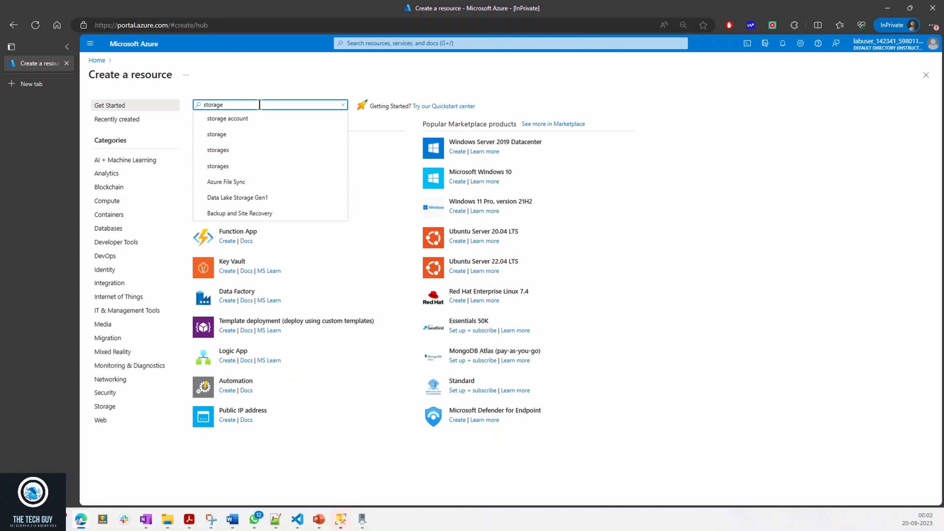
left_click(221, 119)
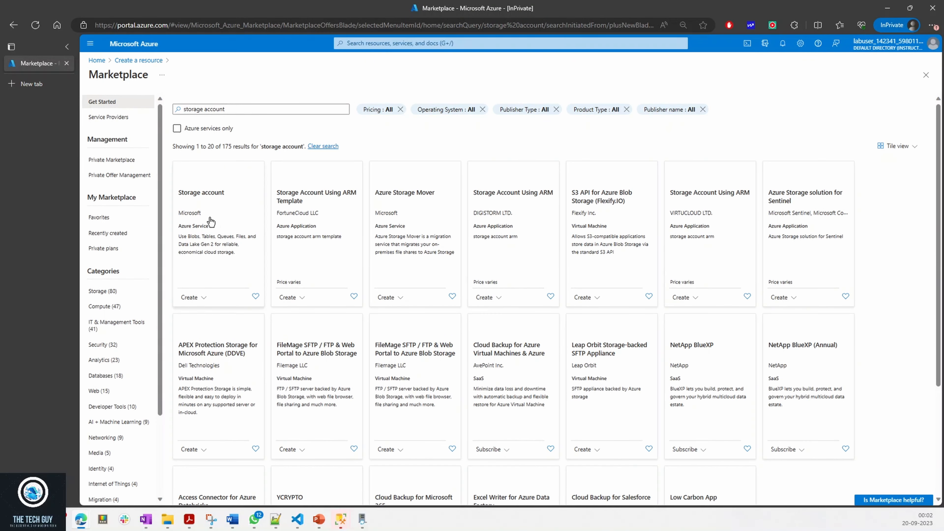
left_click(172, 213)
left_click(182, 230)
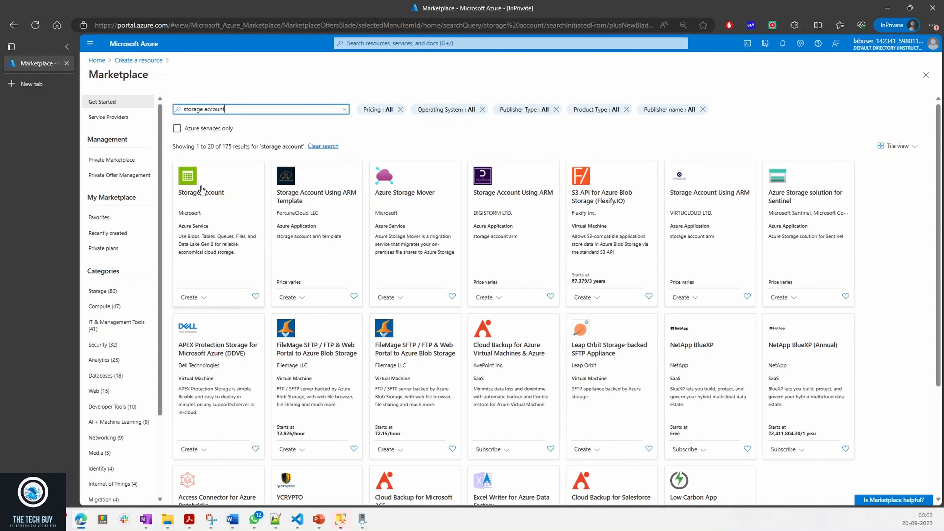
left_click(192, 299)
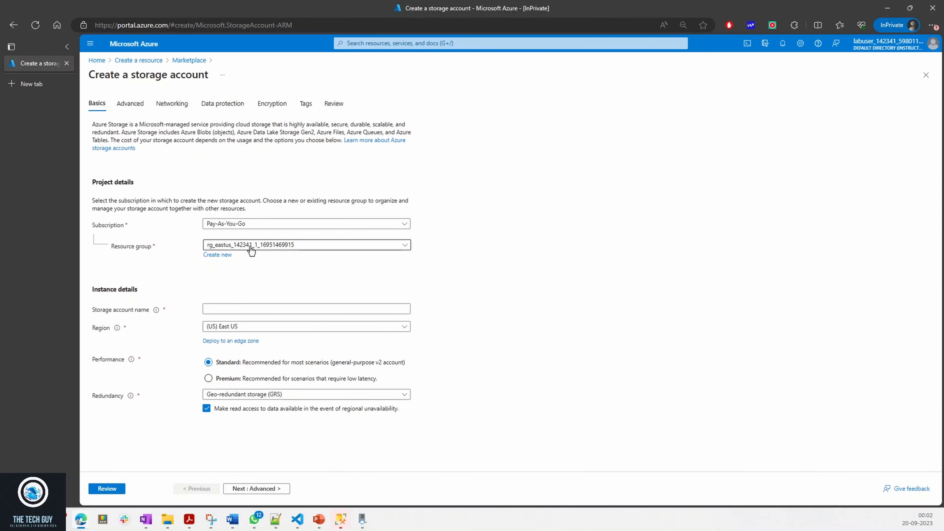
Step: Enter 'thetechguy' as the storage account name, leaving the resource group unchanged
left_click(234, 307)
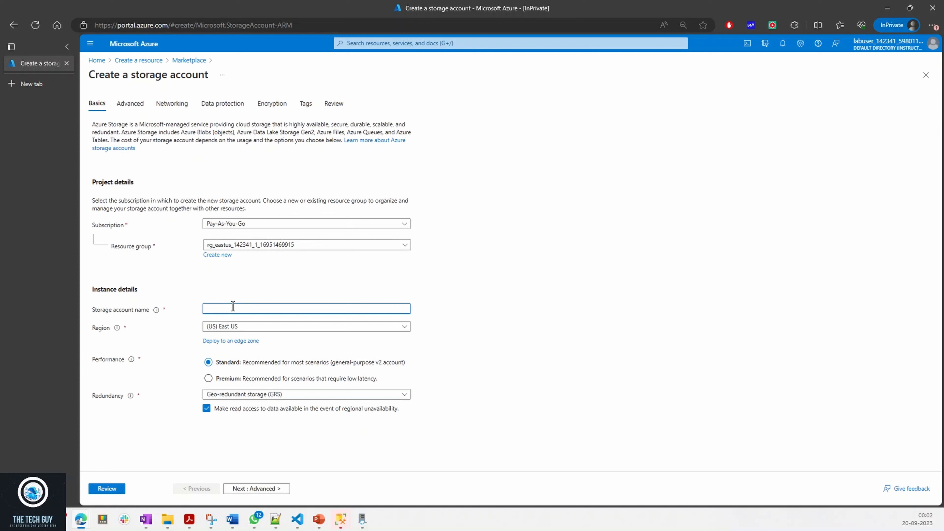
left_click(210, 256)
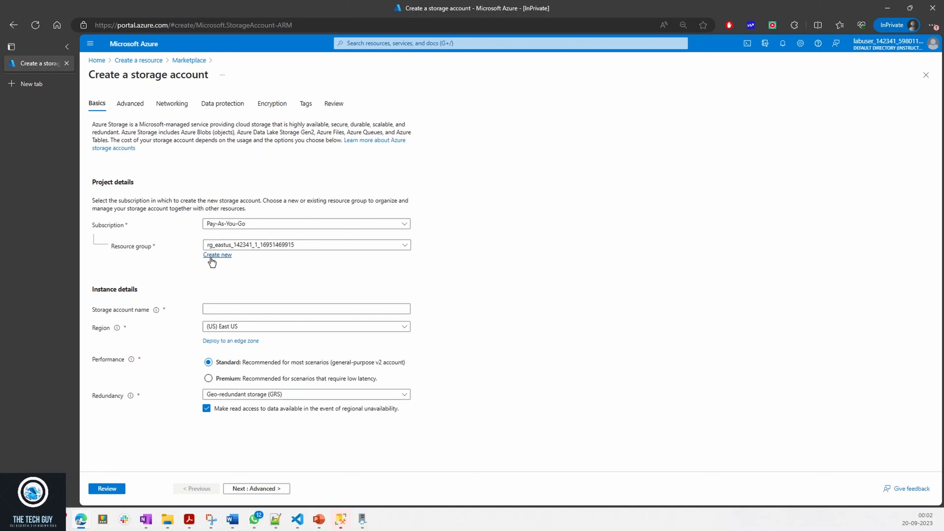
left_click(456, 304)
left_click(247, 307)
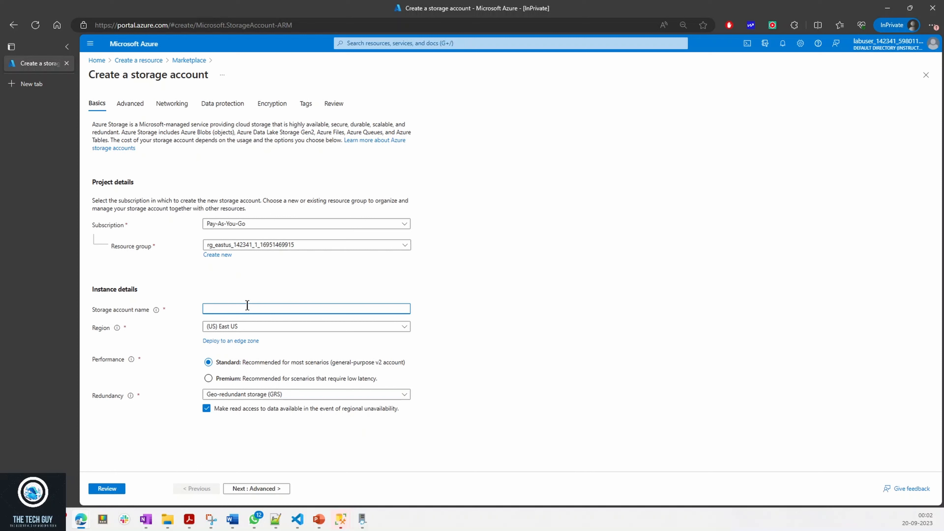
type("etechguy")
left_click(528, 308)
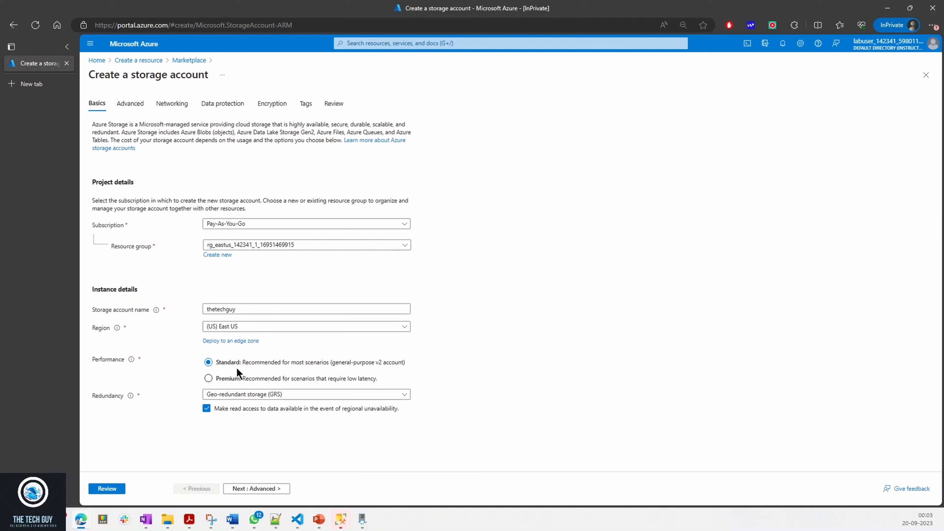
Step: Set redundancy to Locally-redundant storage (LRS)
left_click(238, 394)
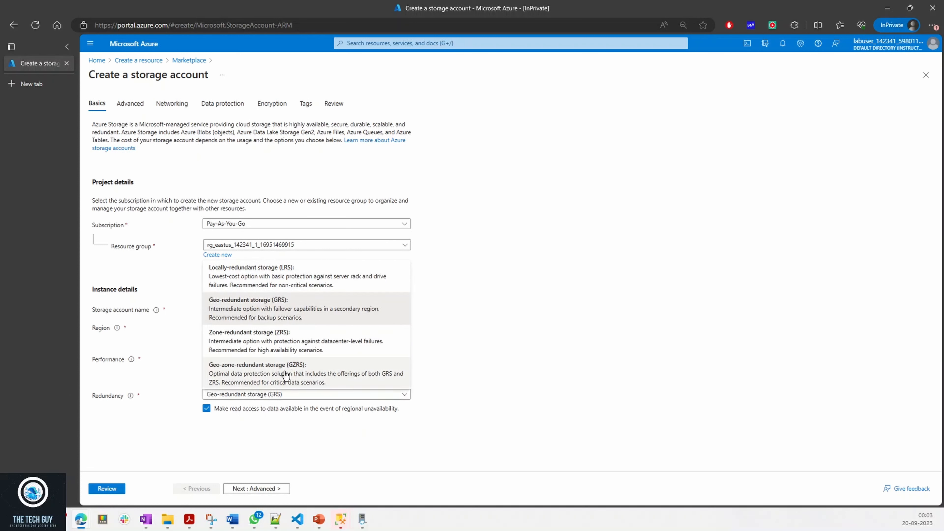
left_click(242, 277)
left_click(276, 395)
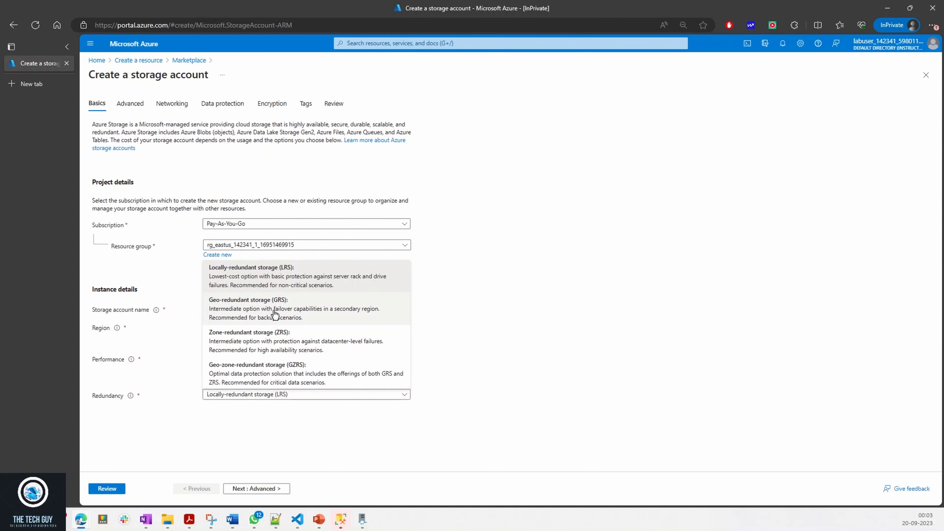
left_click(280, 279)
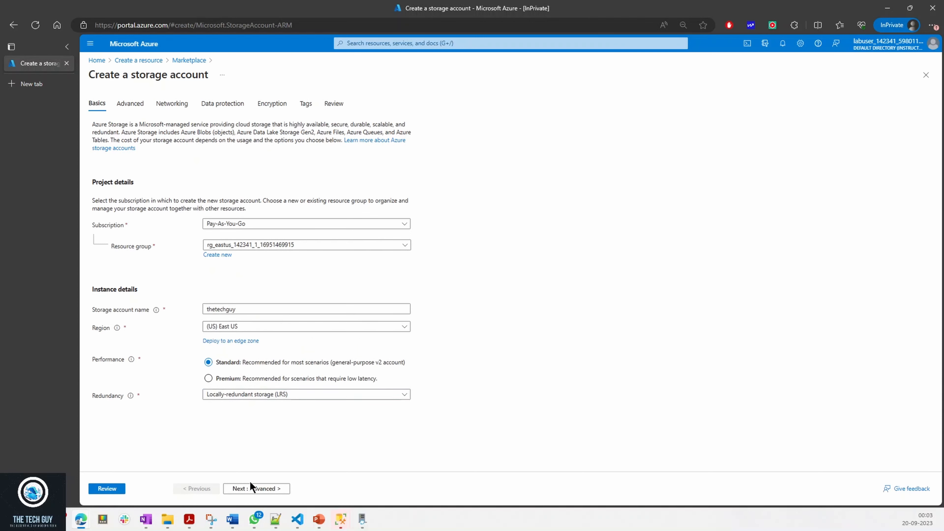
Step: On the Advanced tab, keep TLS Version 1.2 and hierarchical namespace off, then continue to Networking
left_click(261, 488)
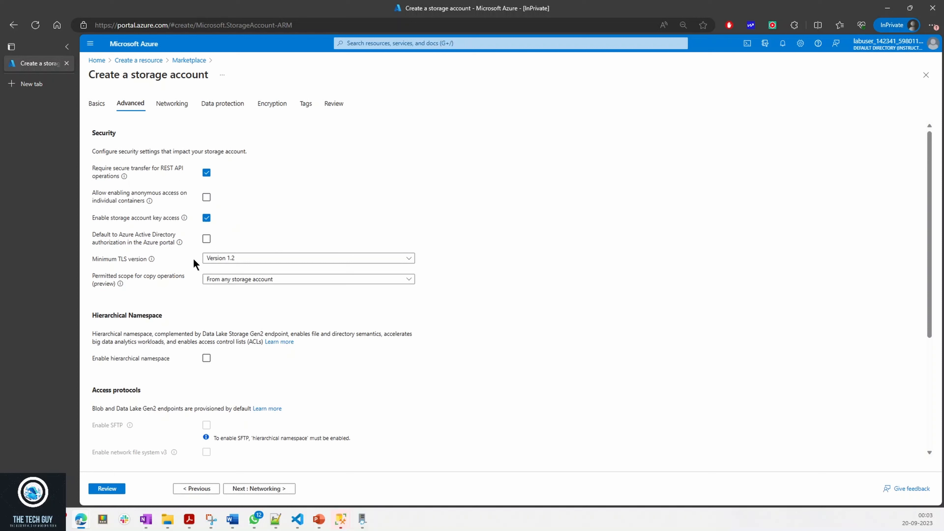
left_click(269, 262)
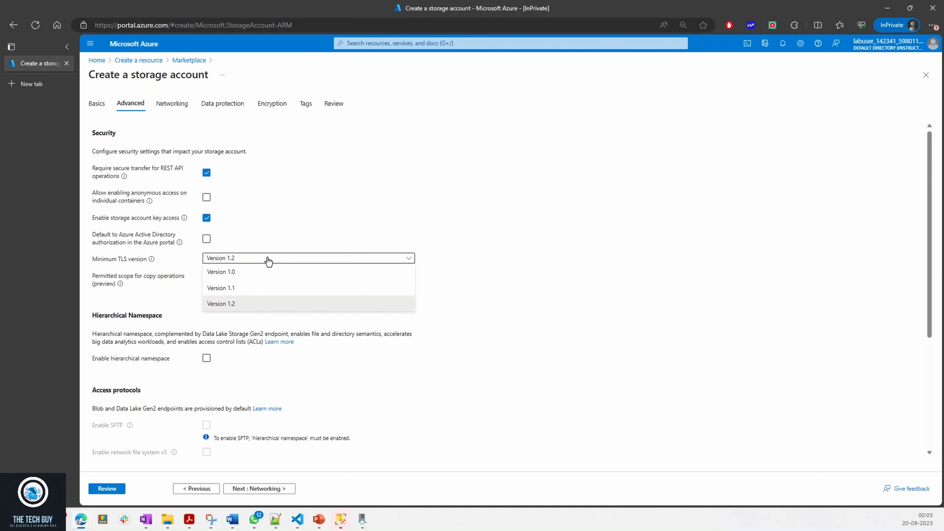
left_click(141, 361)
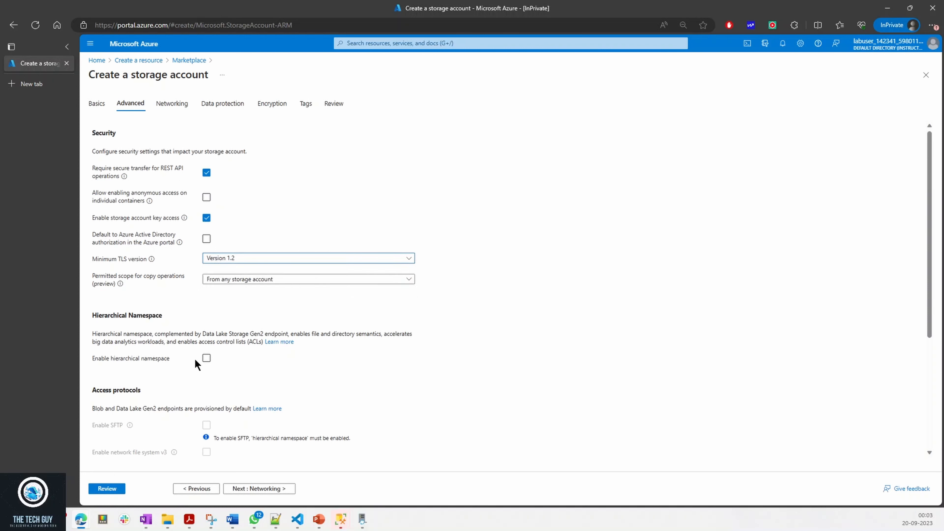
left_click(206, 359)
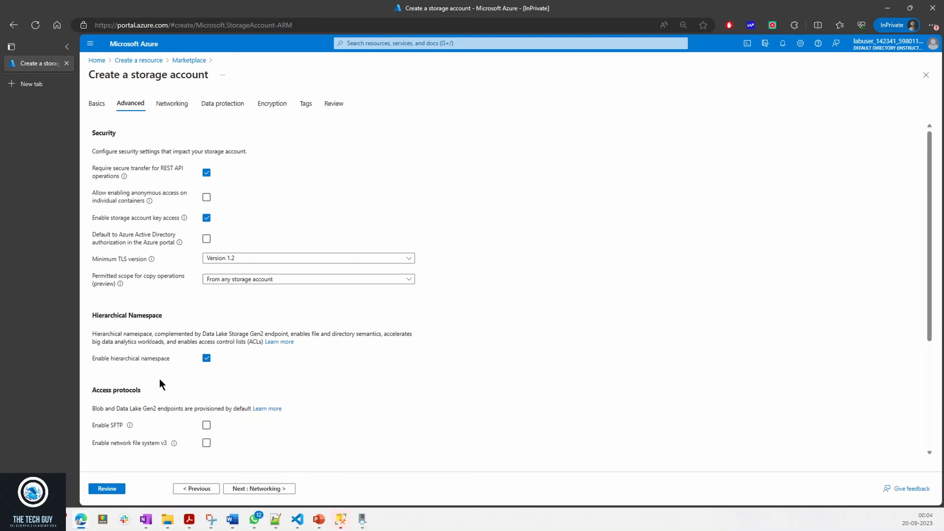
left_click(206, 358)
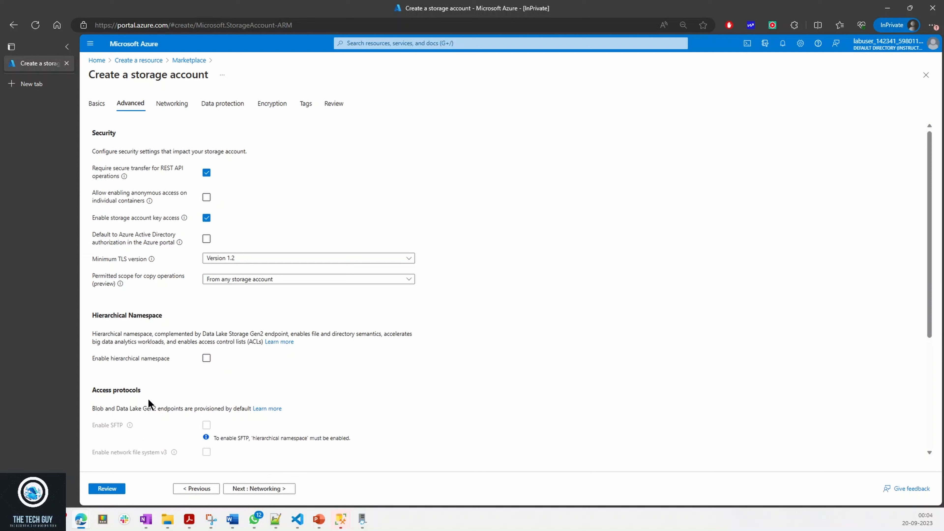
left_click(263, 488)
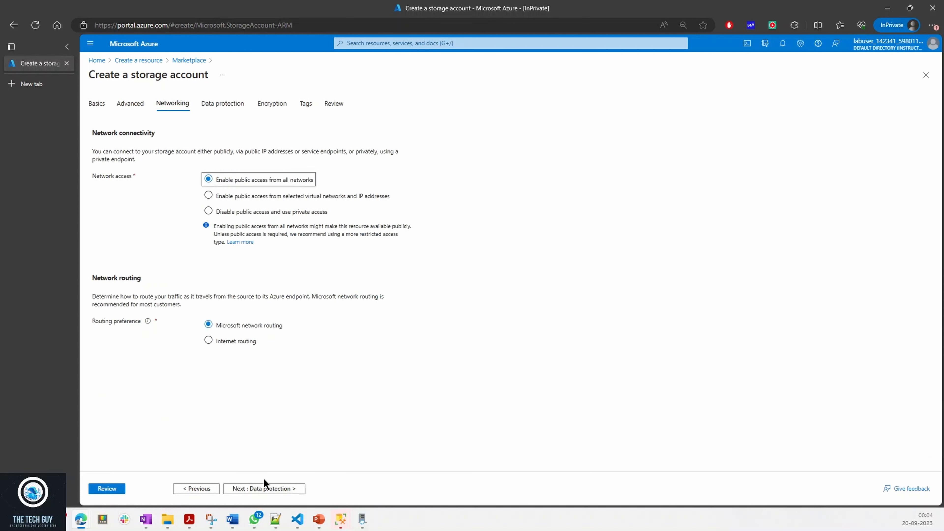
Step: Leave network access on 'Enable public access from all networks' and continue to Data protection
left_click(249, 196)
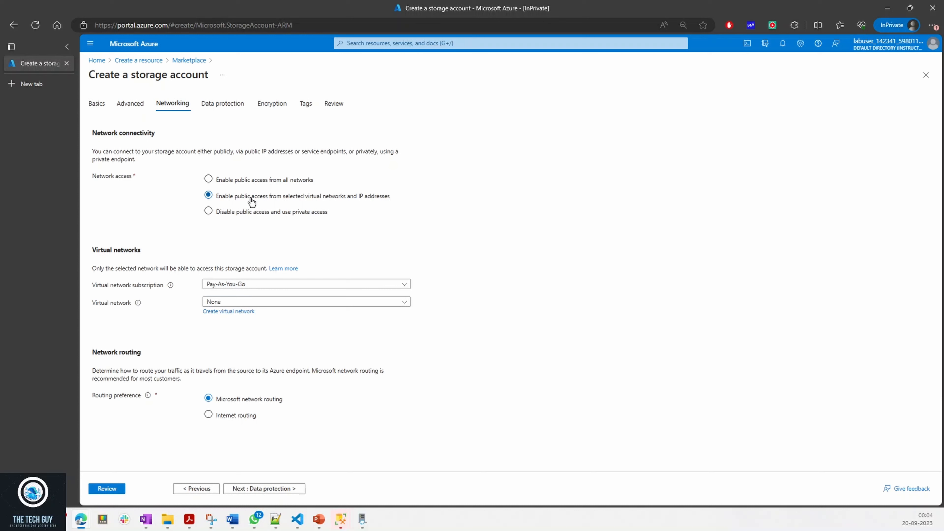
left_click(209, 212)
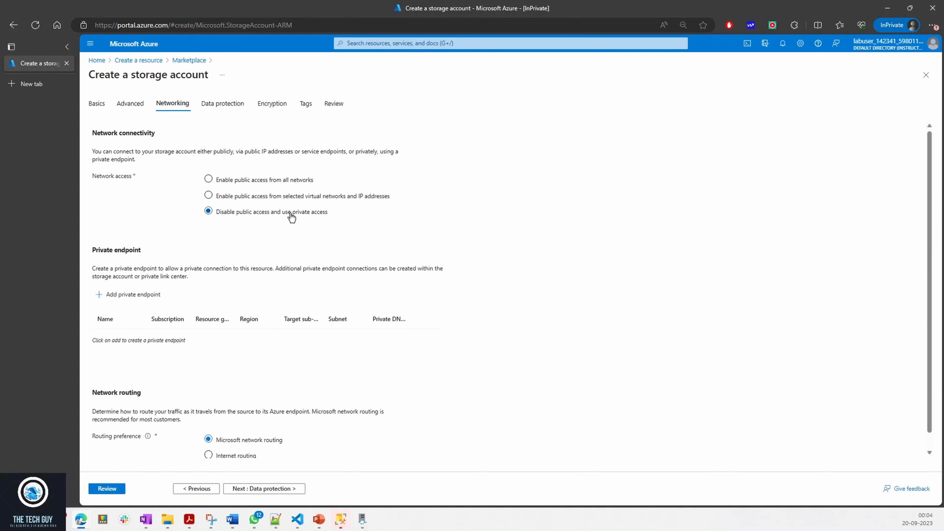
left_click_drag(95, 252, 146, 257)
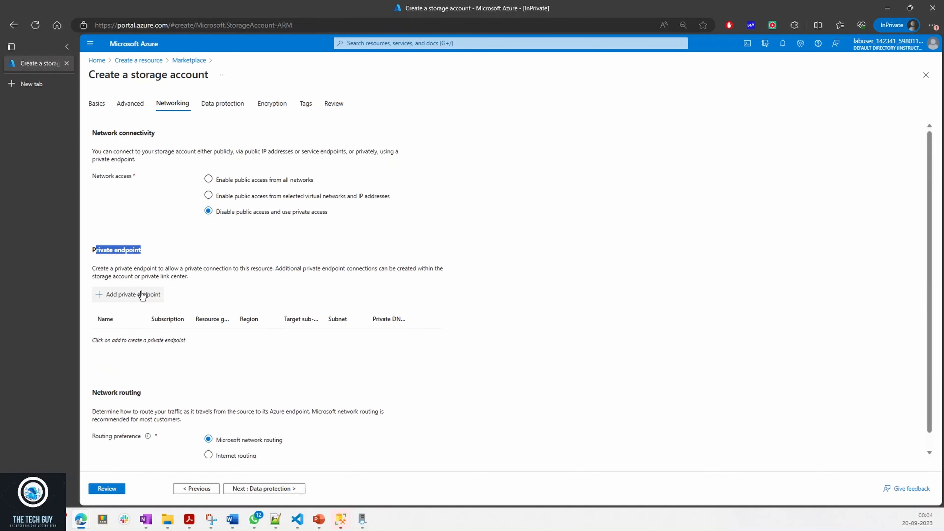
left_click(209, 179)
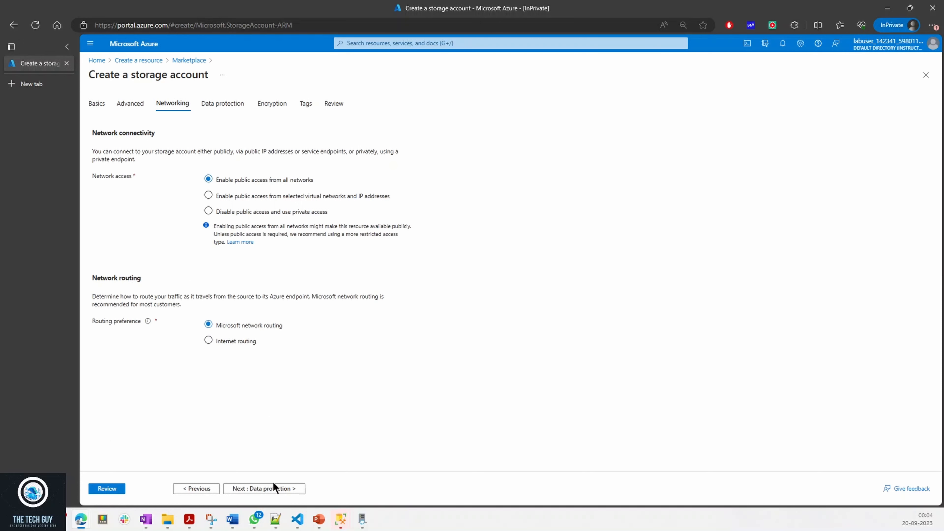
left_click(268, 488)
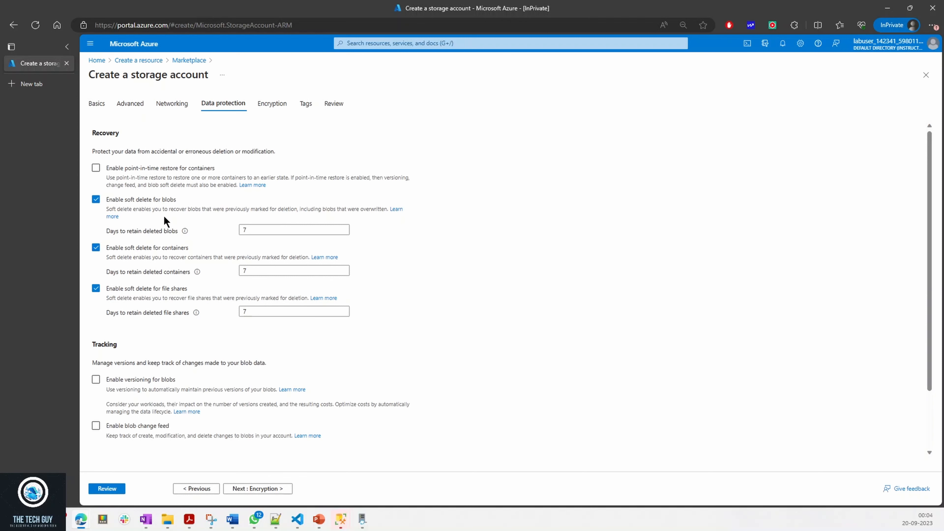
Step: Disable soft delete for blobs, containers and file shares, then continue to Encryption
left_click_drag(147, 201, 181, 204)
left_click_drag(122, 200, 162, 199)
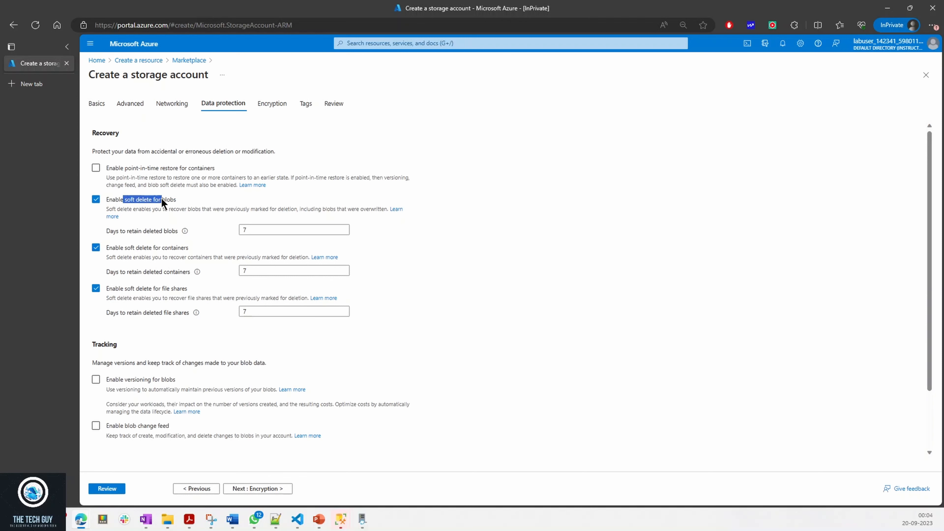
left_click(96, 199)
left_click(96, 231)
left_click(96, 256)
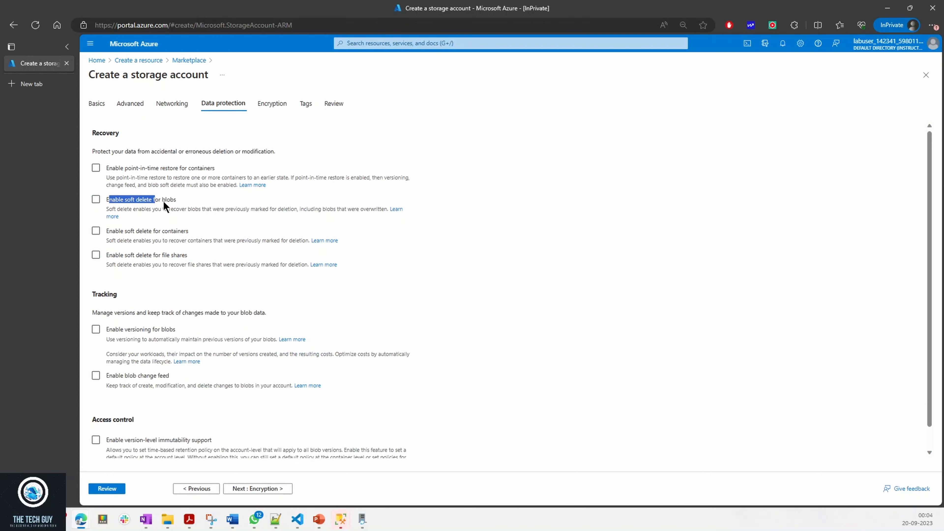
left_click(95, 199)
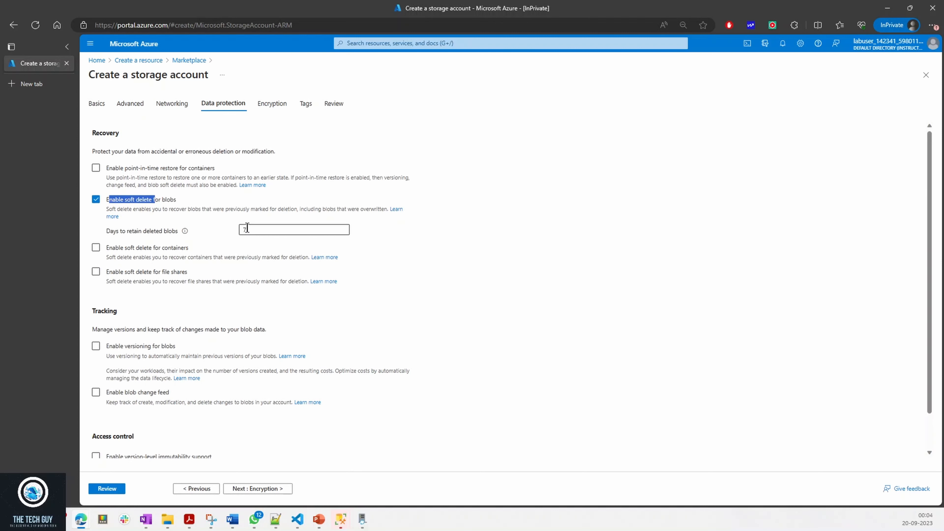
double_click(240, 228)
left_click(98, 200)
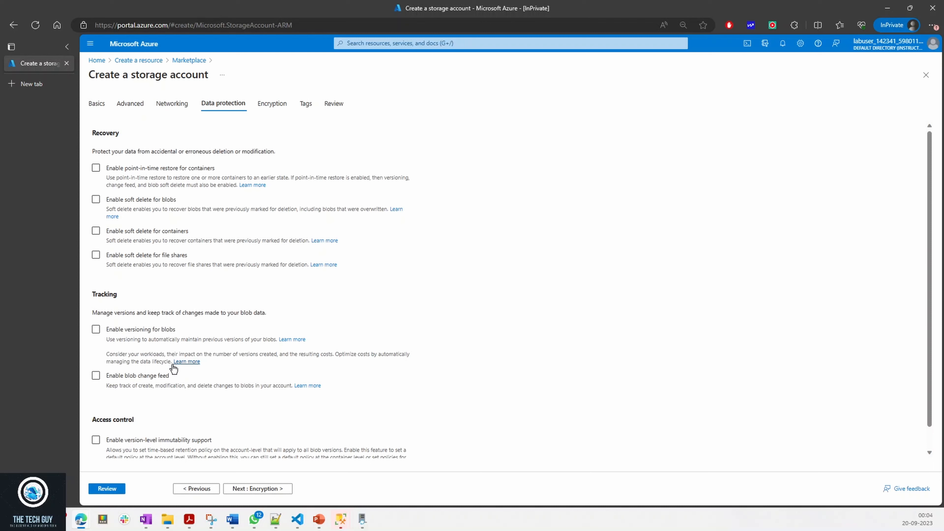
left_click(258, 490)
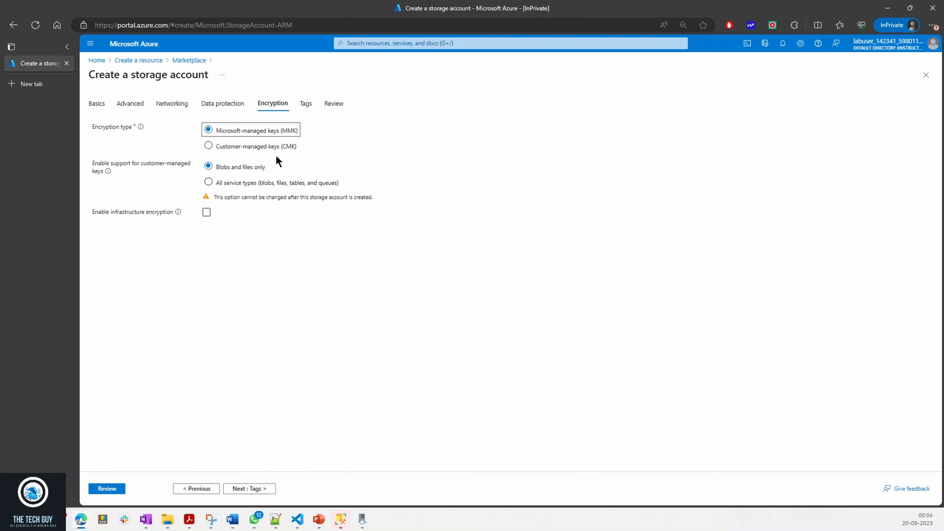
Step: Keep encryption on Microsoft-managed keys (MMK) and start the Review validation
left_click(250, 149)
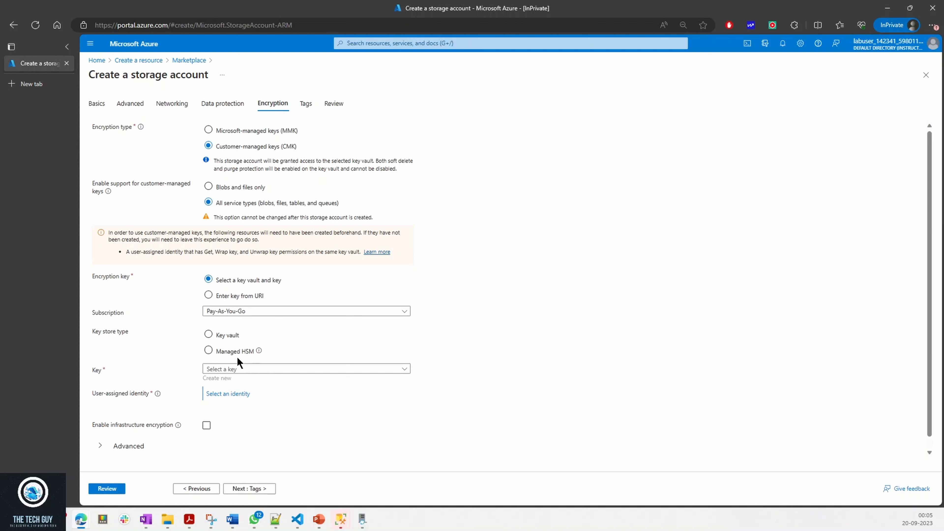
left_click(208, 131)
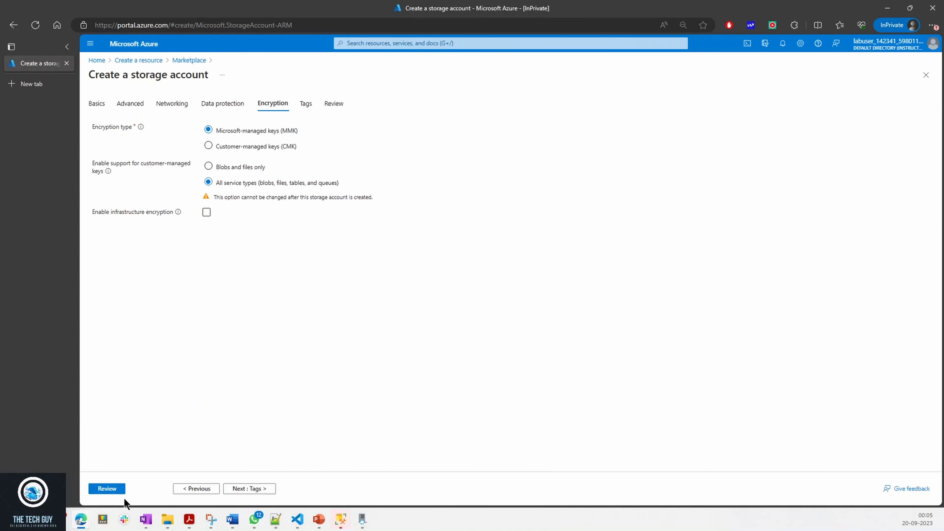
left_click(116, 488)
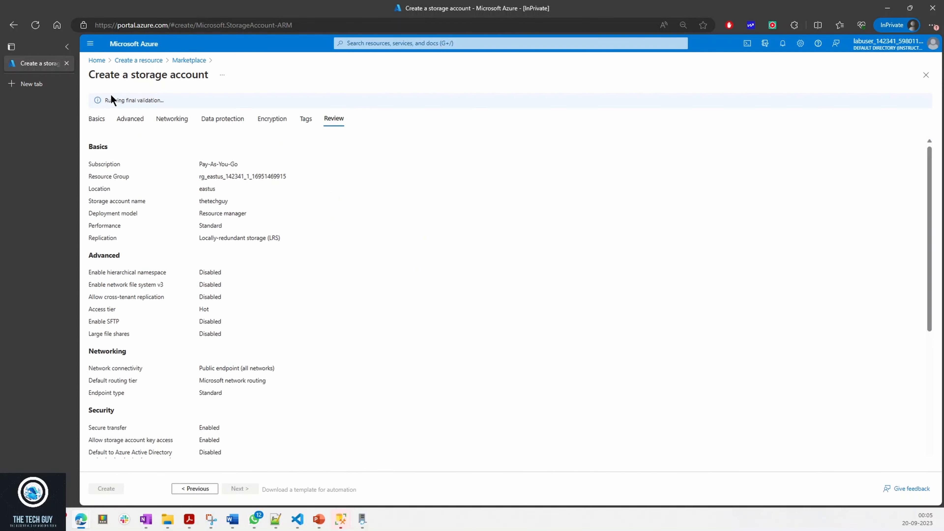
Step: Create the validated thetechguy storage account and open the portal home in a new tab
left_click_drag(124, 100, 166, 104)
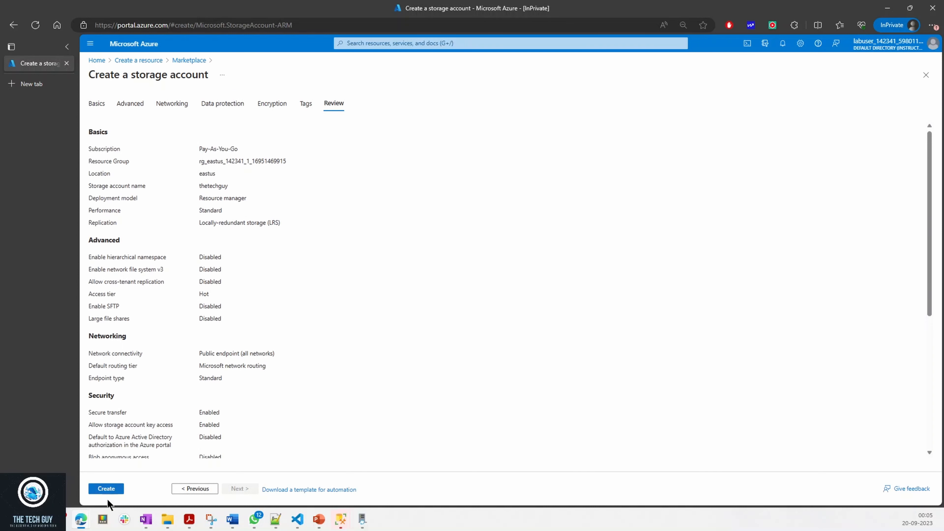
left_click(106, 489)
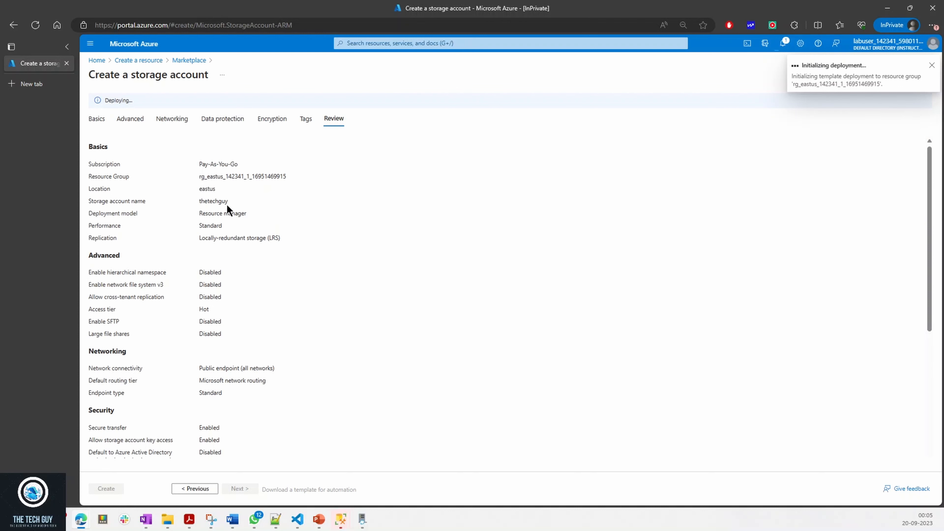
middle_click(98, 63)
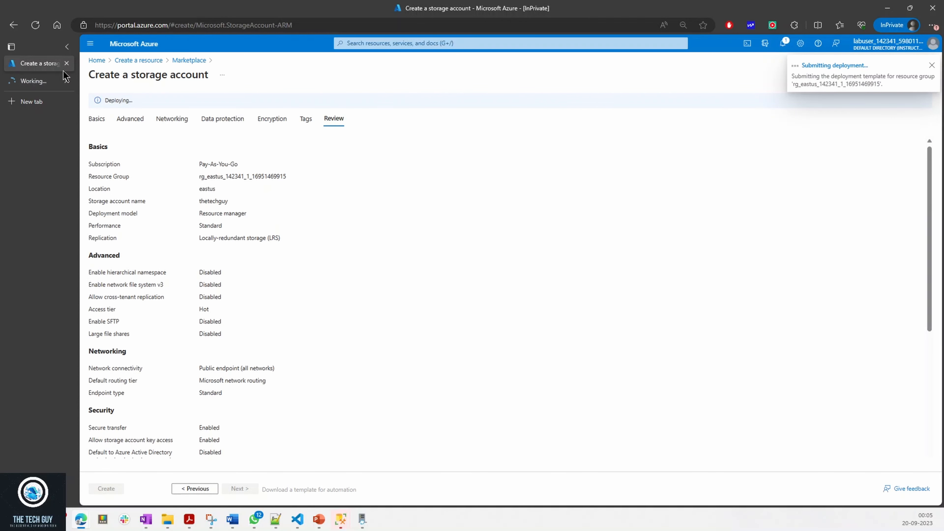
left_click(41, 81)
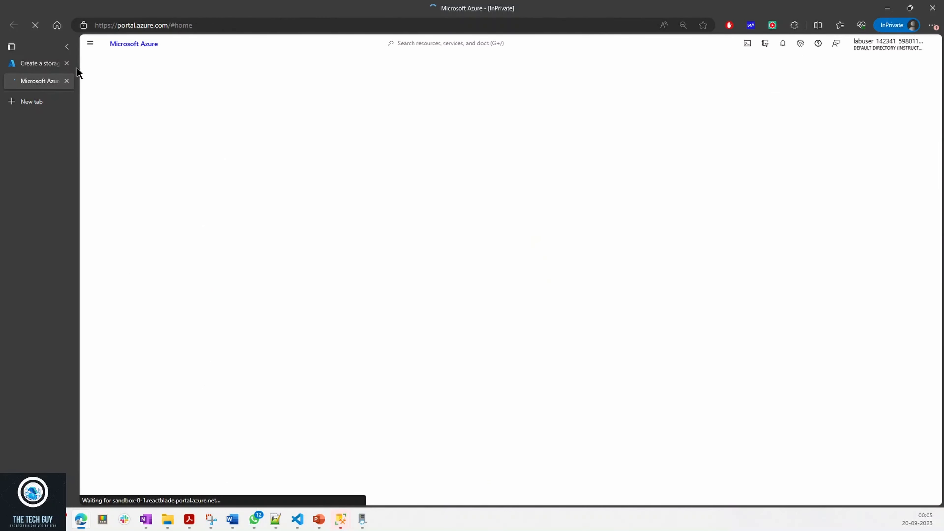
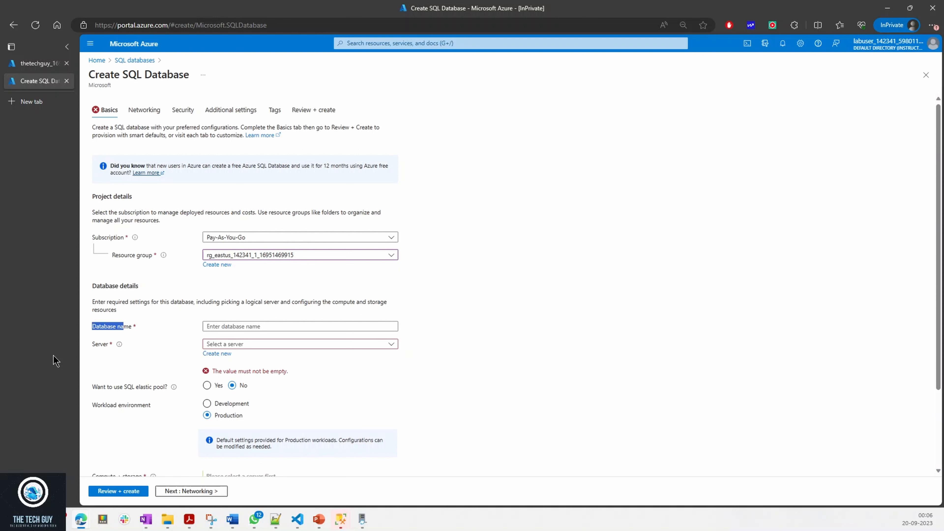
mouse_move(120, 346)
left_click_drag(113, 320, 266, 325)
mouse_move(118, 347)
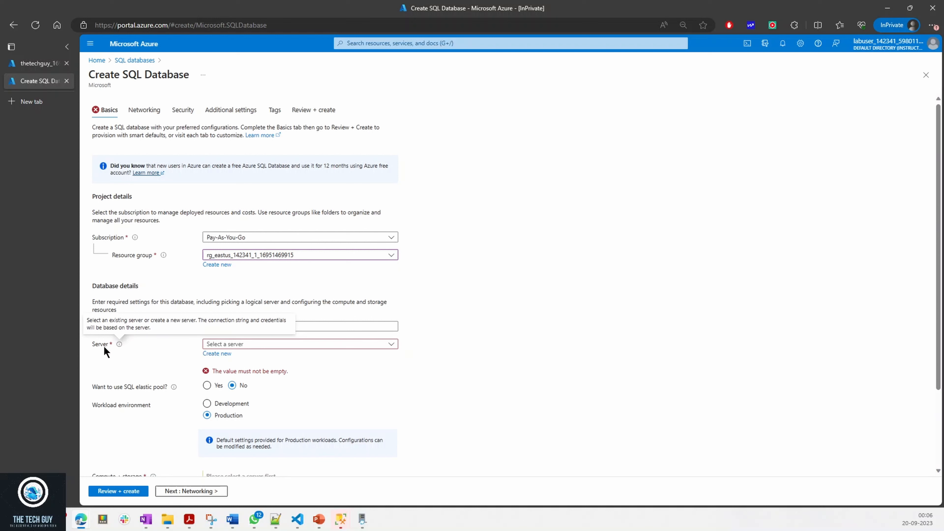
left_click(288, 344)
left_click(492, 366)
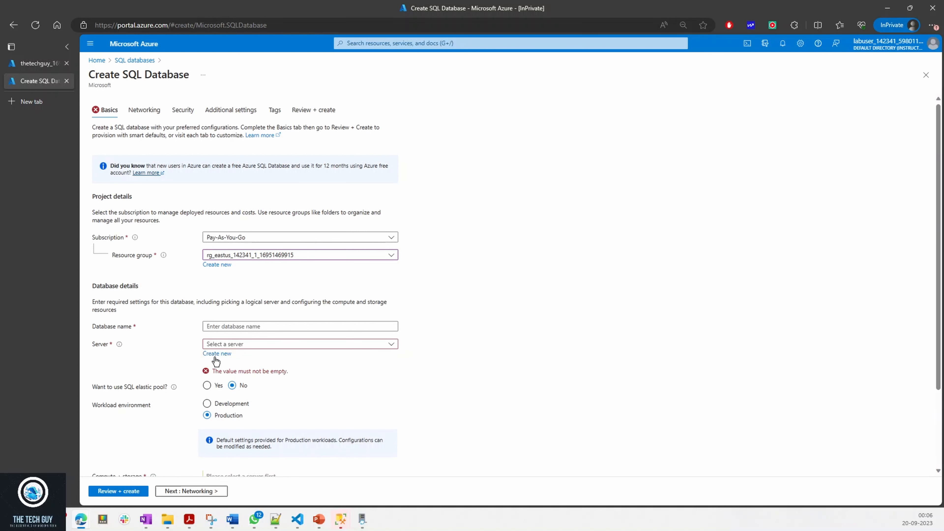
left_click(228, 353)
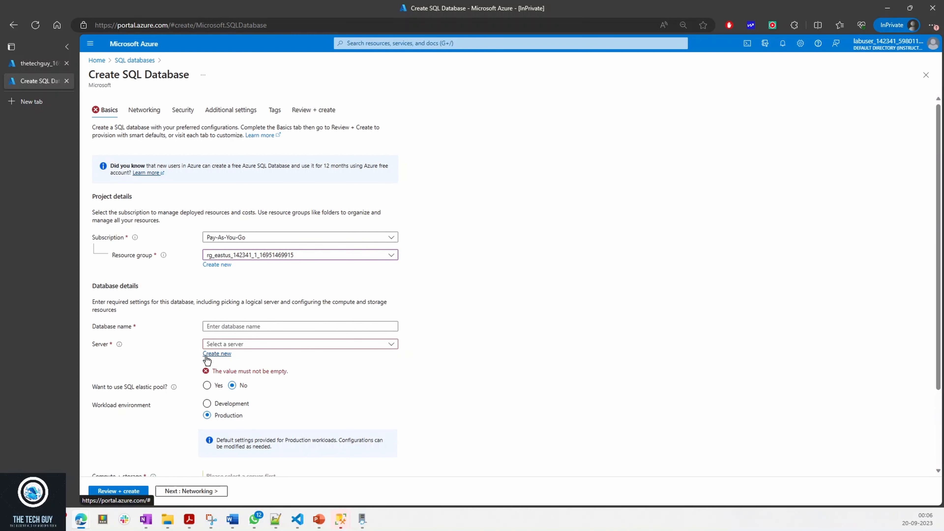
Step: Start a new server and point out its .database.windows.net address suffix
left_click(216, 354)
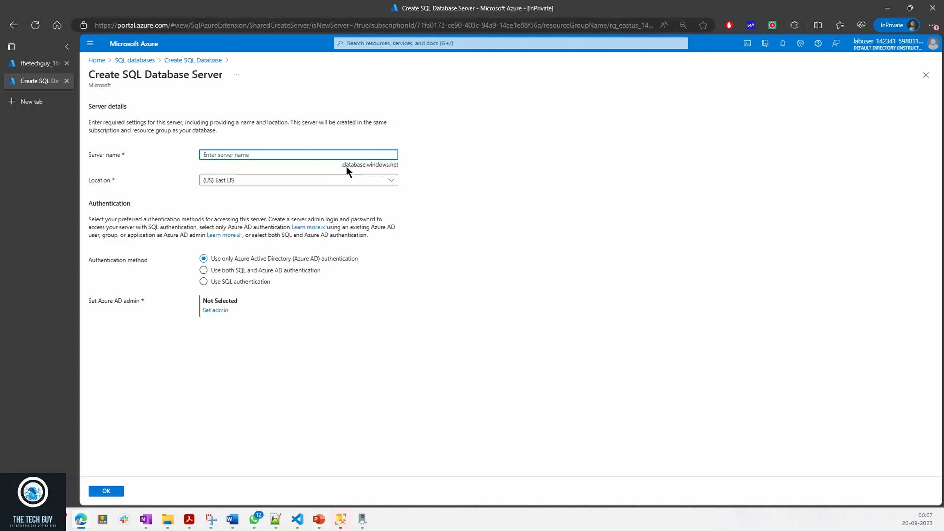
left_click_drag(338, 166, 391, 166)
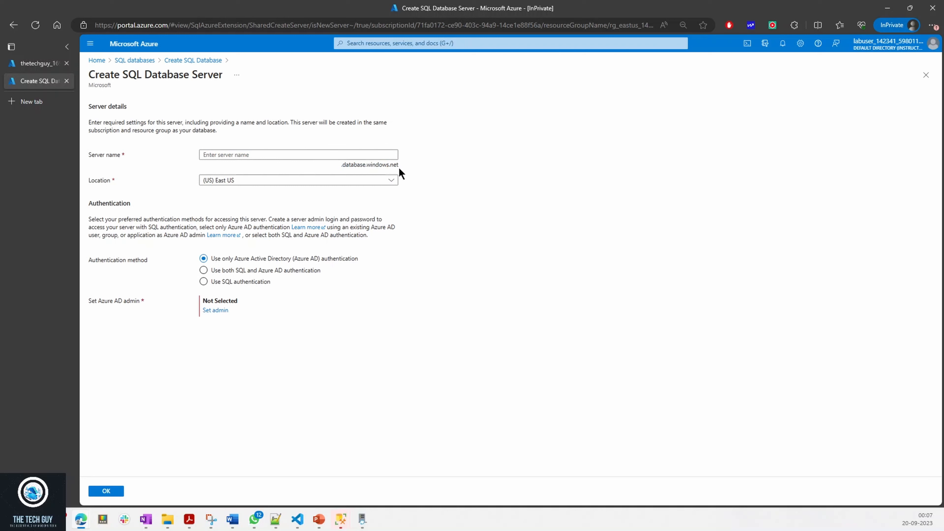
triple_click(397, 168)
left_click(329, 169)
left_click_drag(341, 166, 363, 167)
Step: Try server names until techguysql is accepted as available, keeping Location (US) East US
left_click(377, 154)
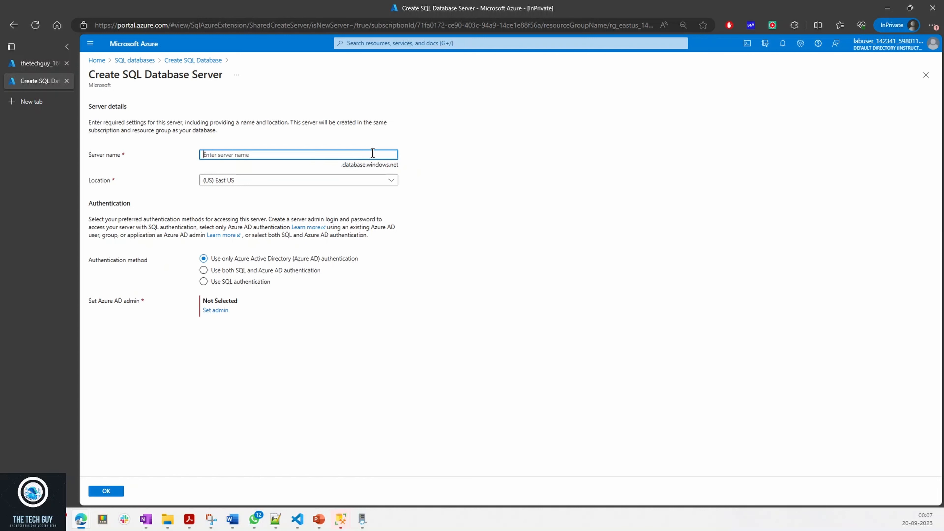
type("techguy")
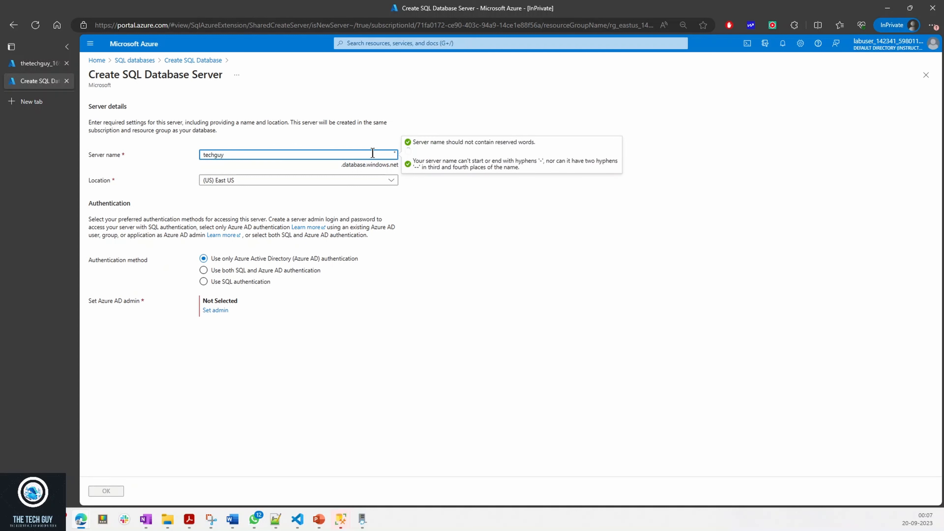
type("data")
key("BackSpace")
key("BackSpace")
key("BackSpace")
key("BackSpace")
type("sql")
left_click_drag(430, 151, 518, 153)
left_click_drag(250, 154, 200, 153)
type("demo")
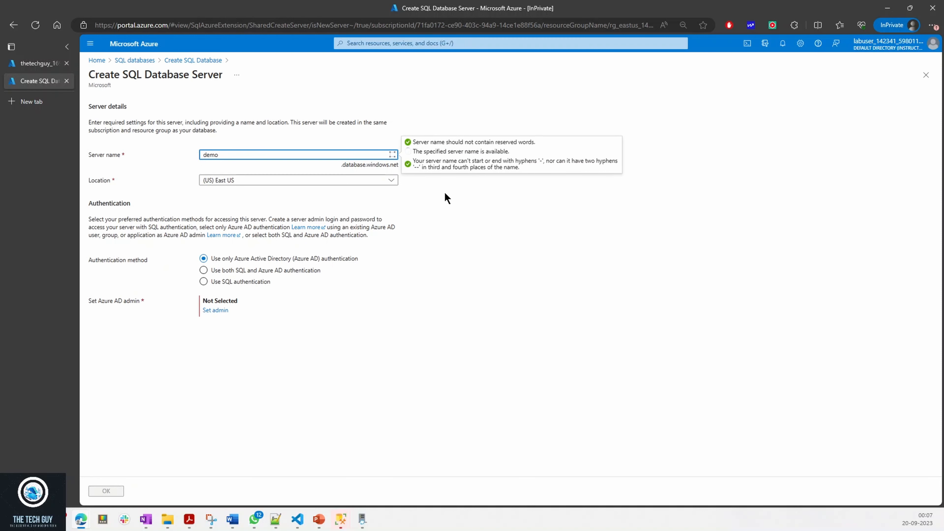
left_click_drag(448, 151, 535, 152)
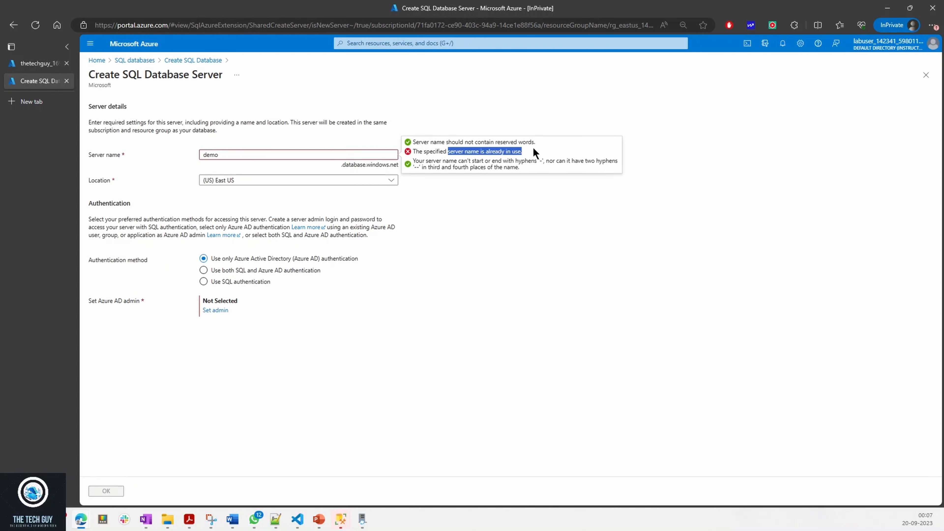
double_click(305, 154)
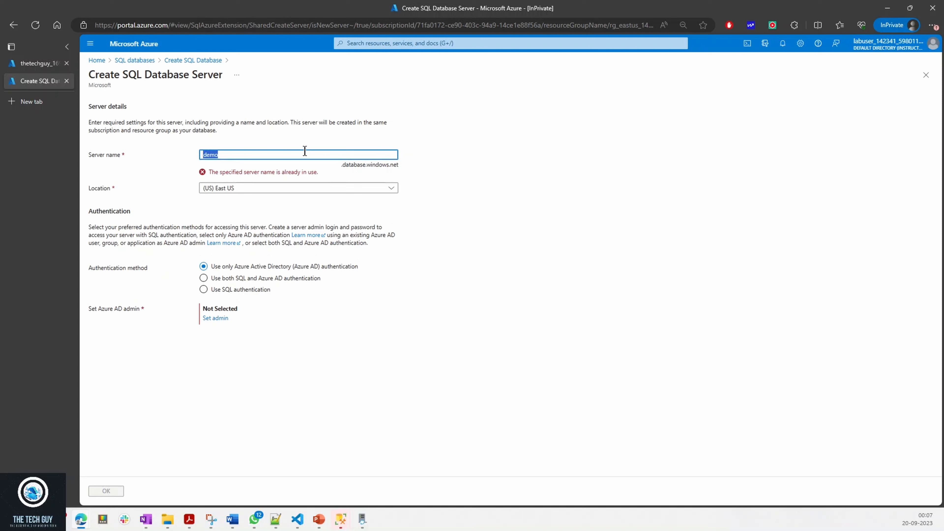
type("techguysql")
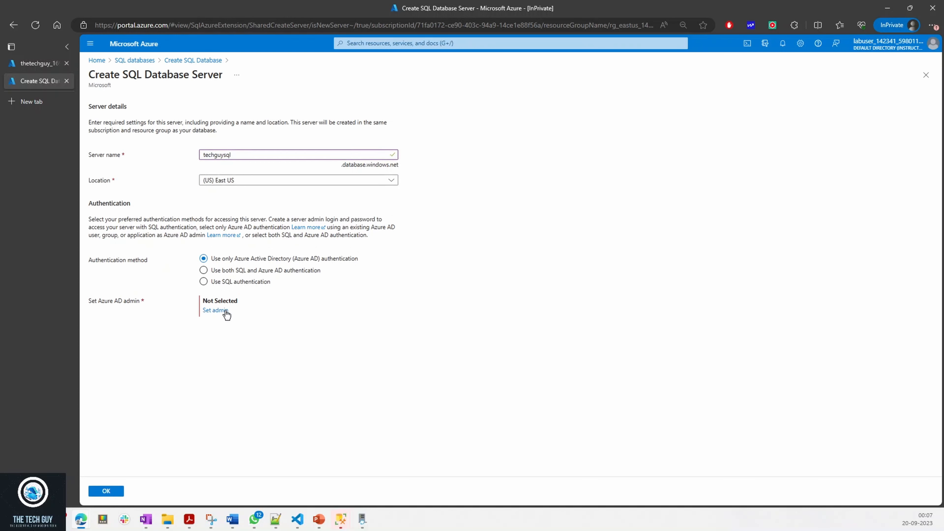
Step: Choose 'Use both SQL and Azure AD authentication' and begin setting the server's Azure AD admin
left_click(203, 270)
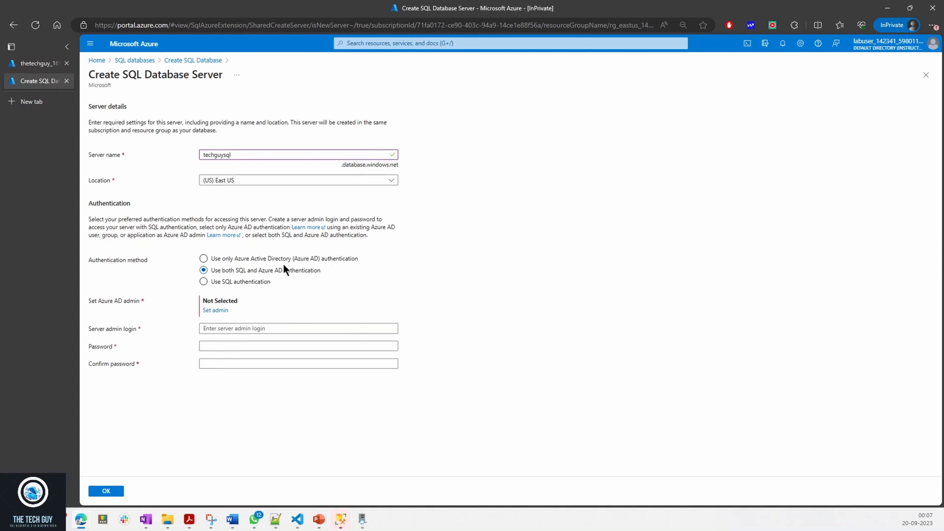
left_click(237, 261)
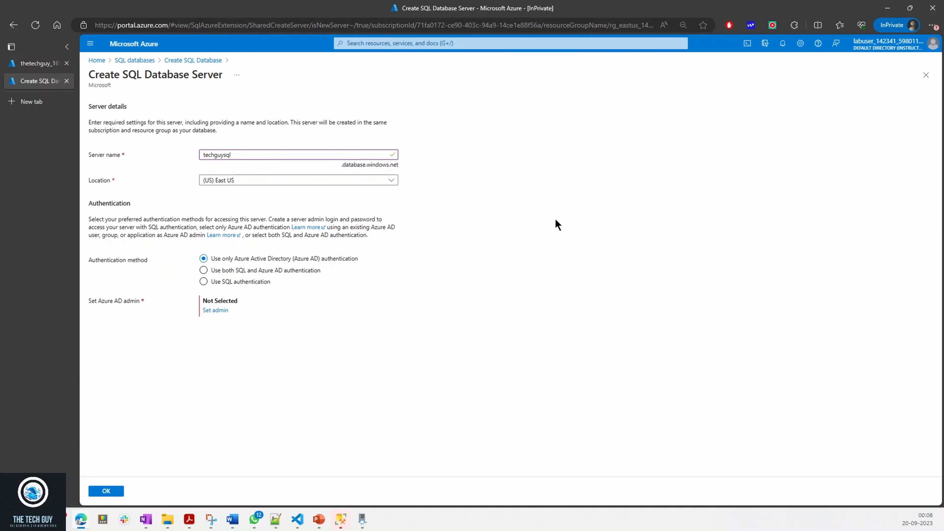
left_click(210, 270)
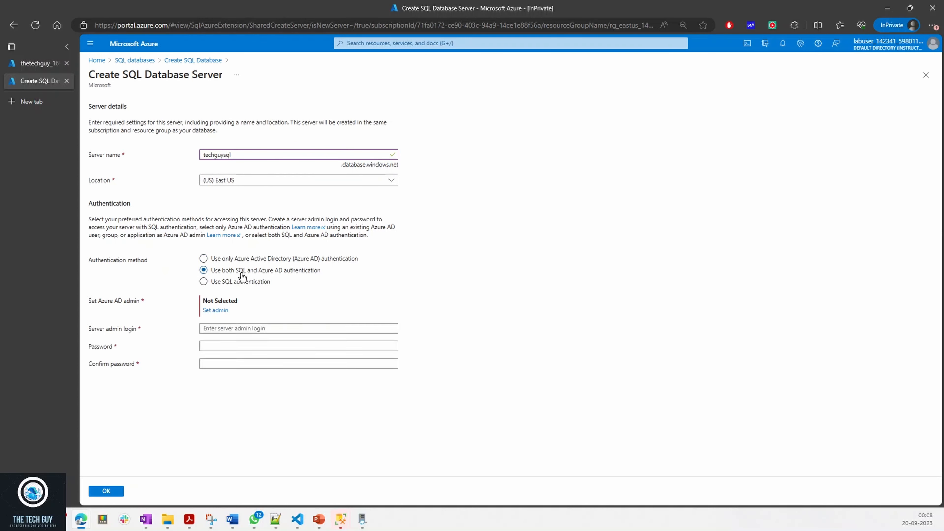
left_click_drag(234, 271, 305, 273)
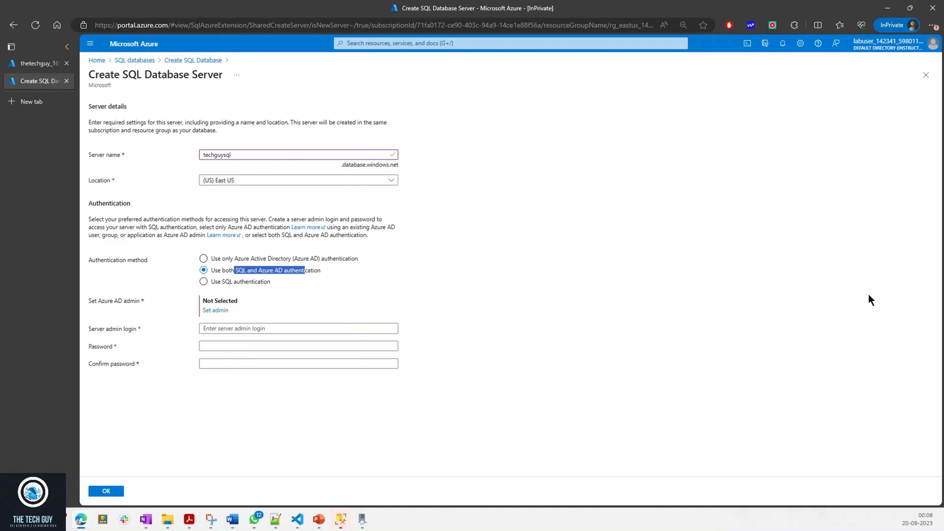
left_click(241, 328)
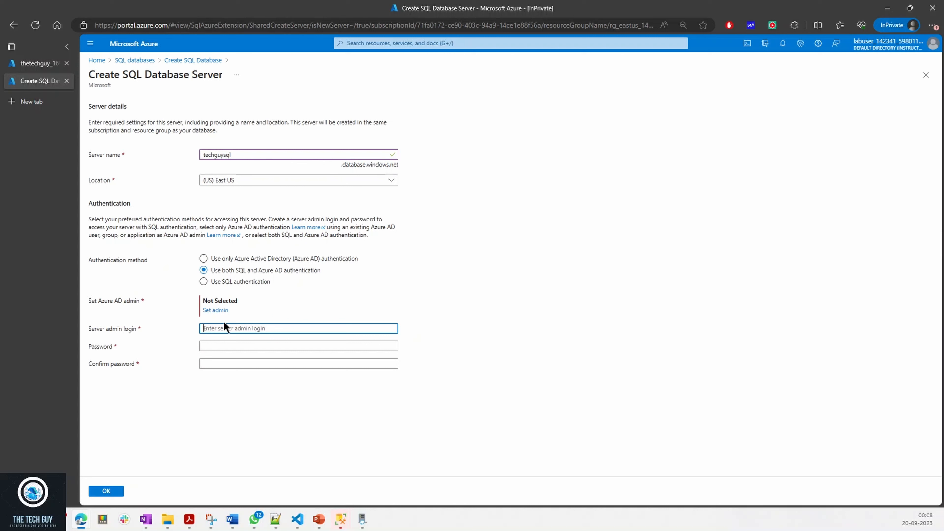
left_click(215, 310)
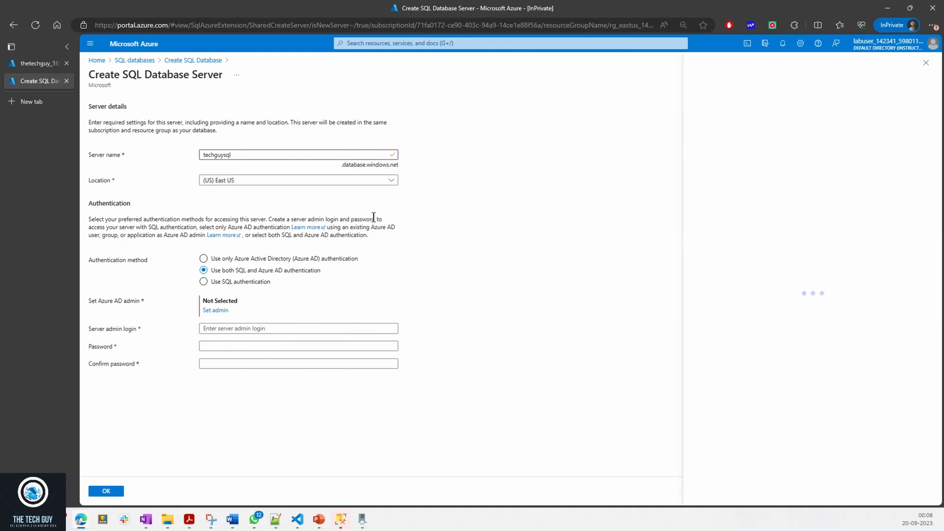
Step: Search the directory for the lab user account and select it as Azure AD admin
left_click(516, 132)
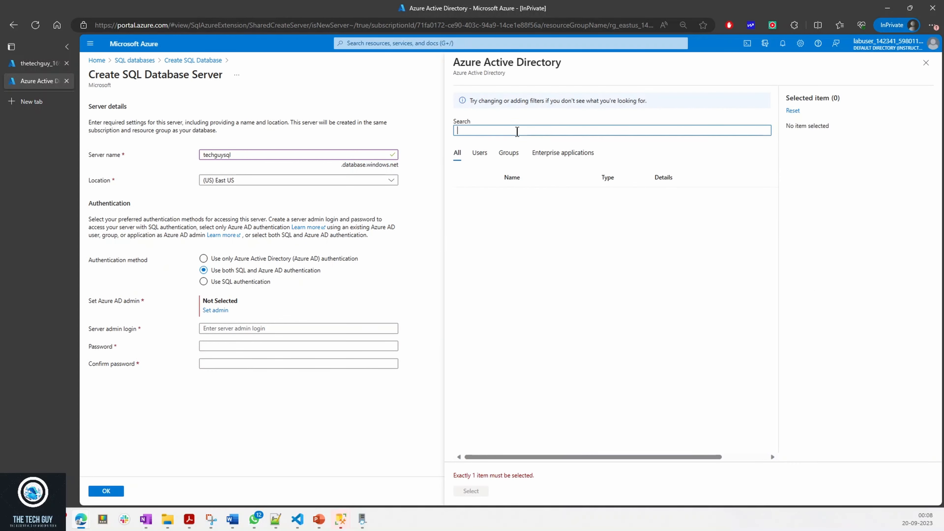
type("labus")
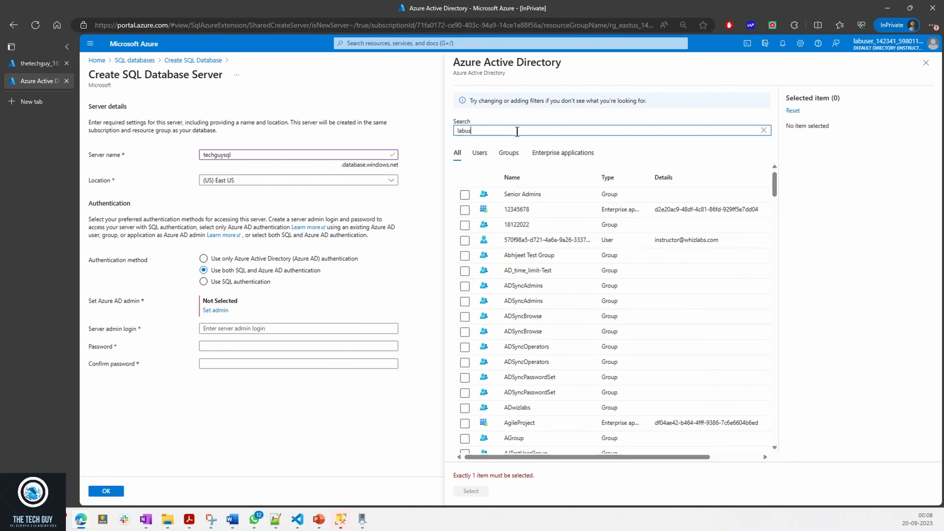
type("er_1423")
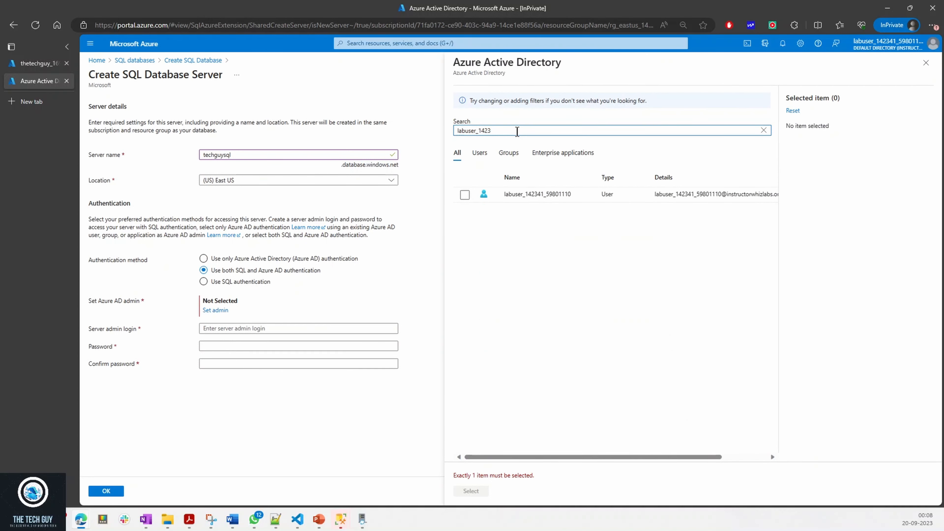
left_click(464, 194)
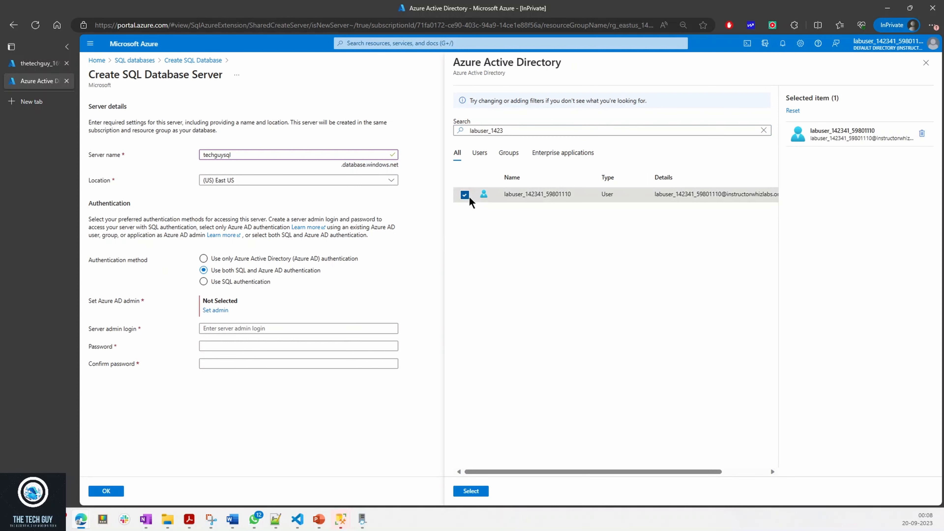
left_click(476, 495)
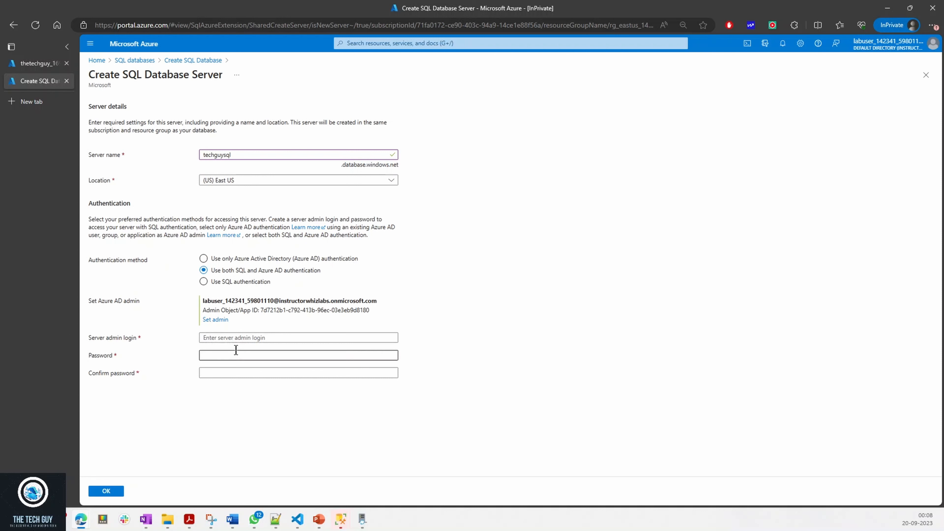
Step: Enter the server admin login and a confirmed password, then save the techguysql server
left_click(241, 338)
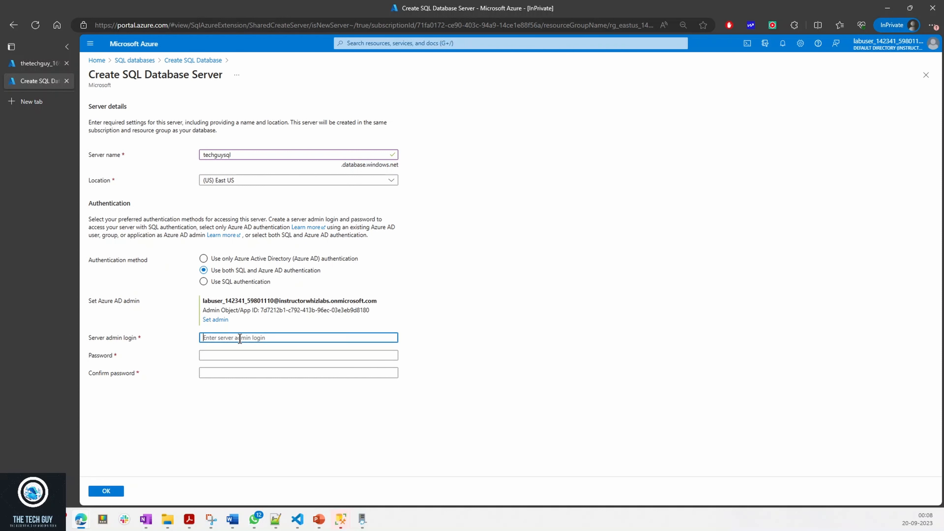
type("susjb")
key("BackSpace")
key("BackSpace")
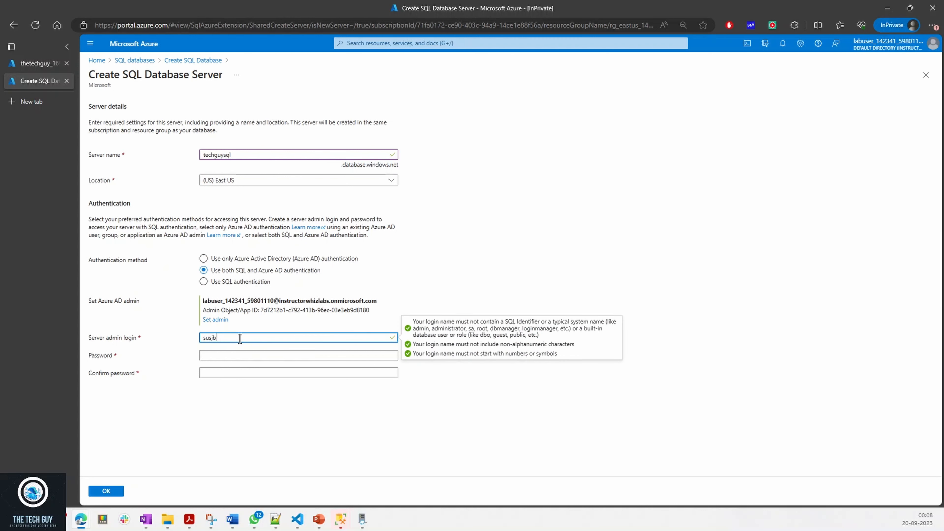
type("hbhatt")
key("Tab")
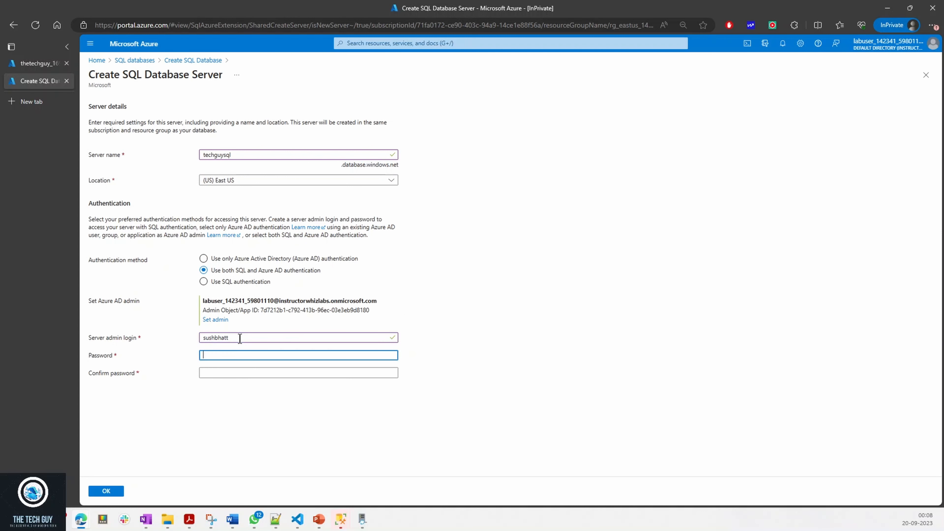
type("*********")
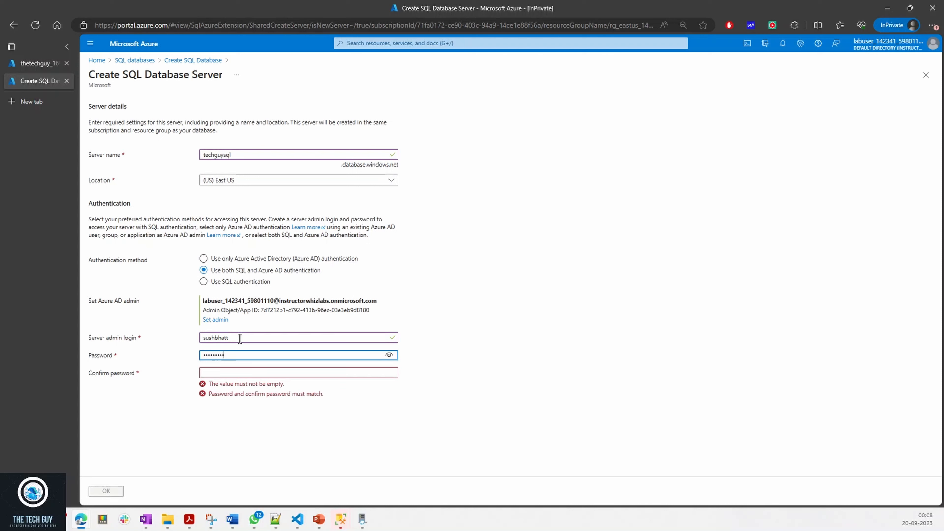
key("ctrl+a")
type("*******")
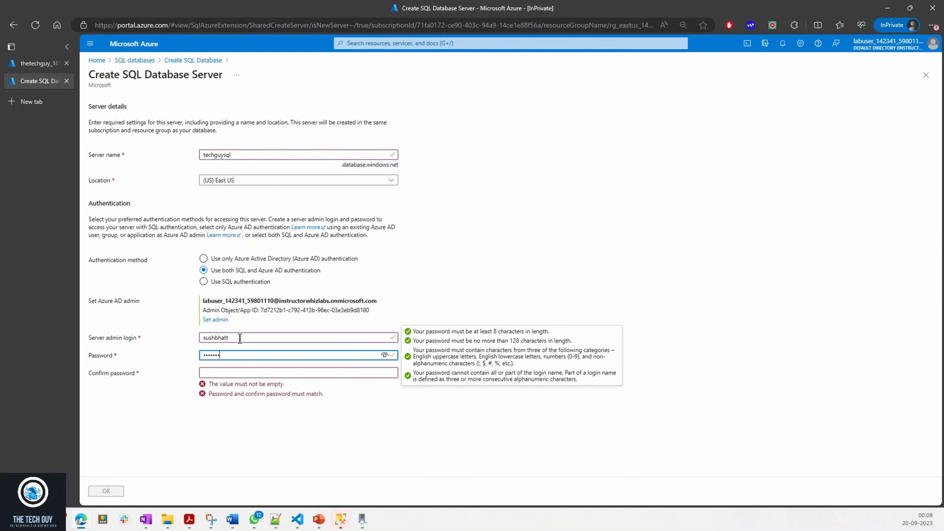
type("***")
key("Tab")
type("*******")
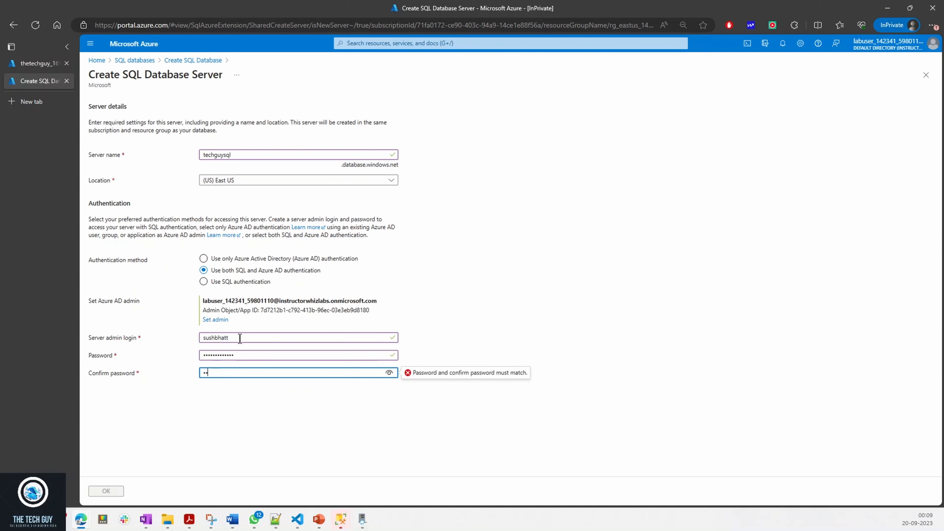
type("******")
left_click(111, 491)
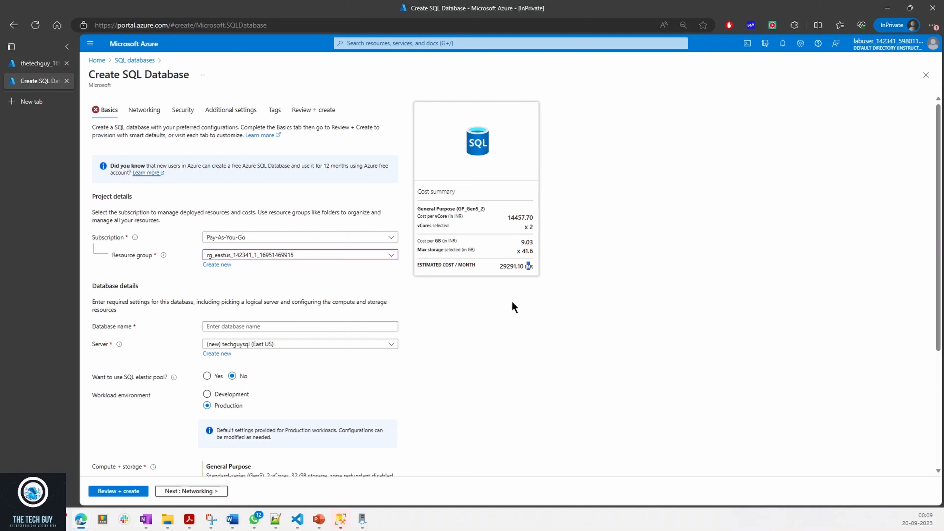
left_click(506, 231)
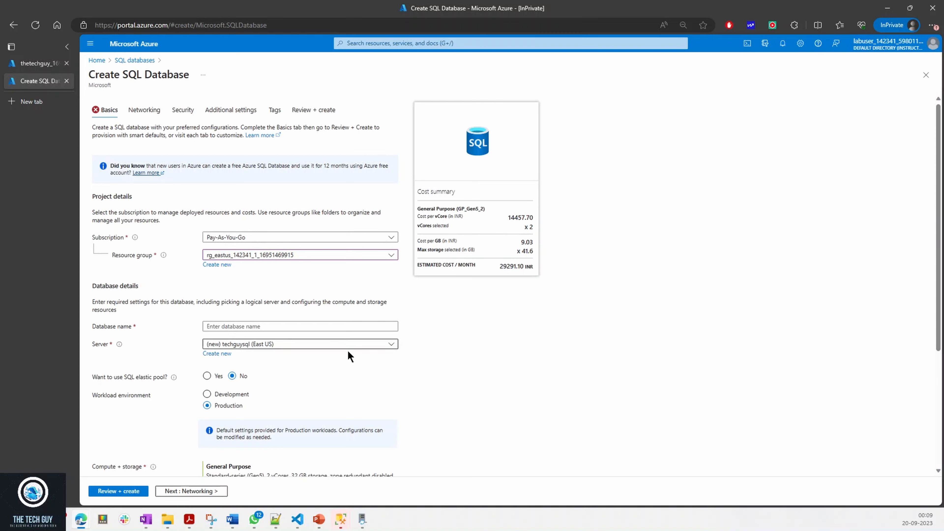
scroll(336, 362, "down", 3)
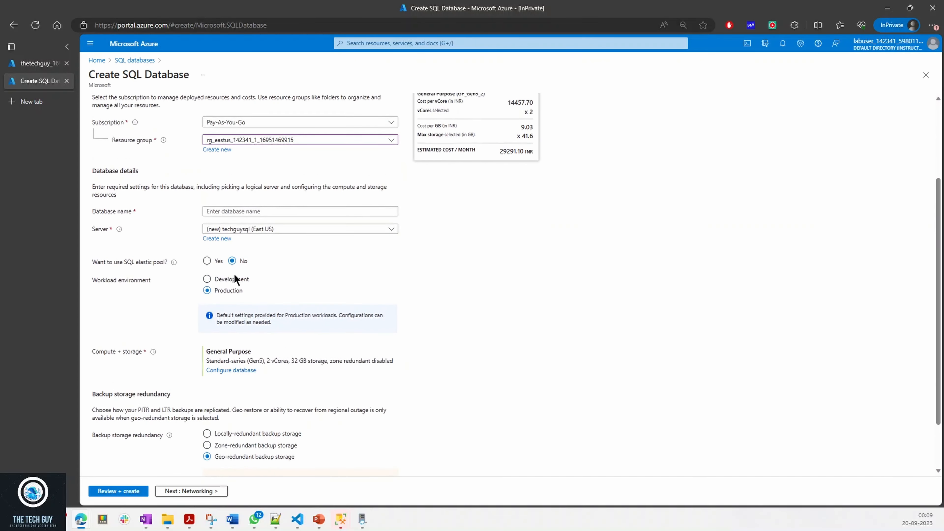
scroll(235, 290, "up", 3)
left_click(239, 327)
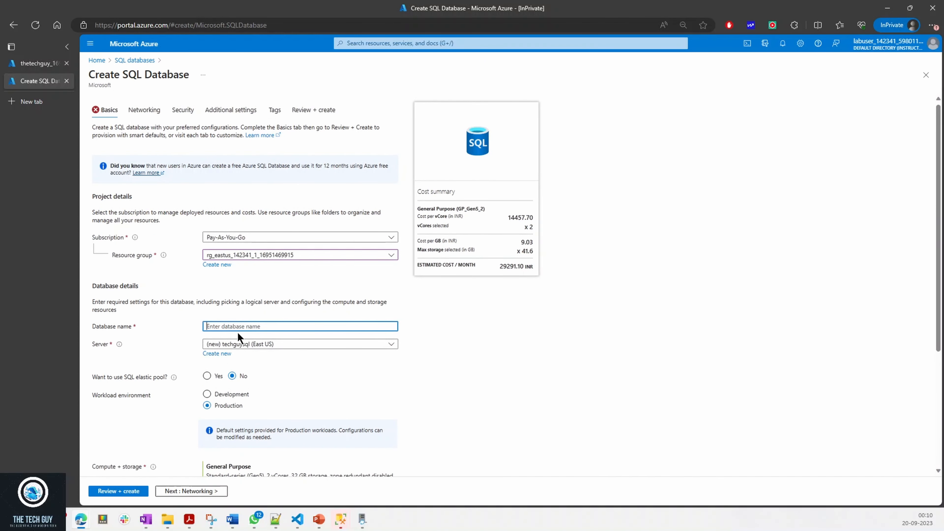
left_click_drag(93, 326, 120, 327)
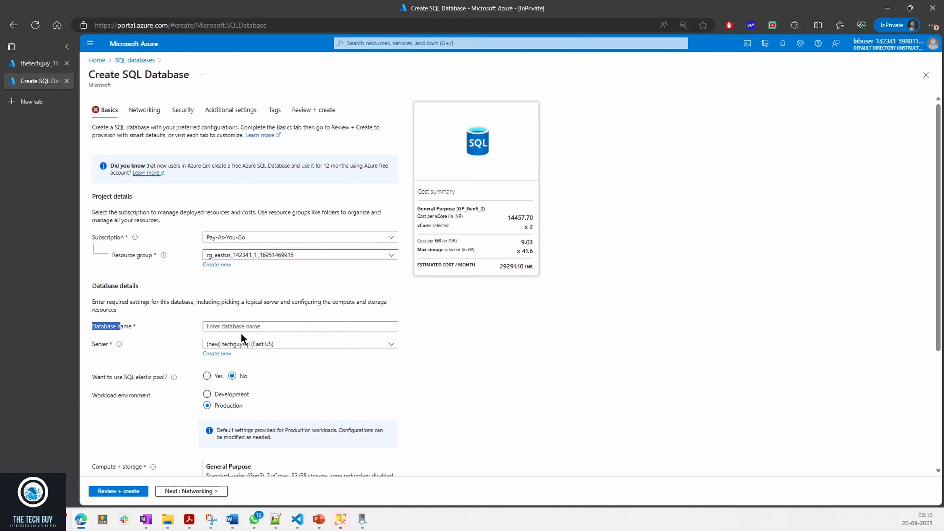
left_click_drag(125, 375, 146, 377)
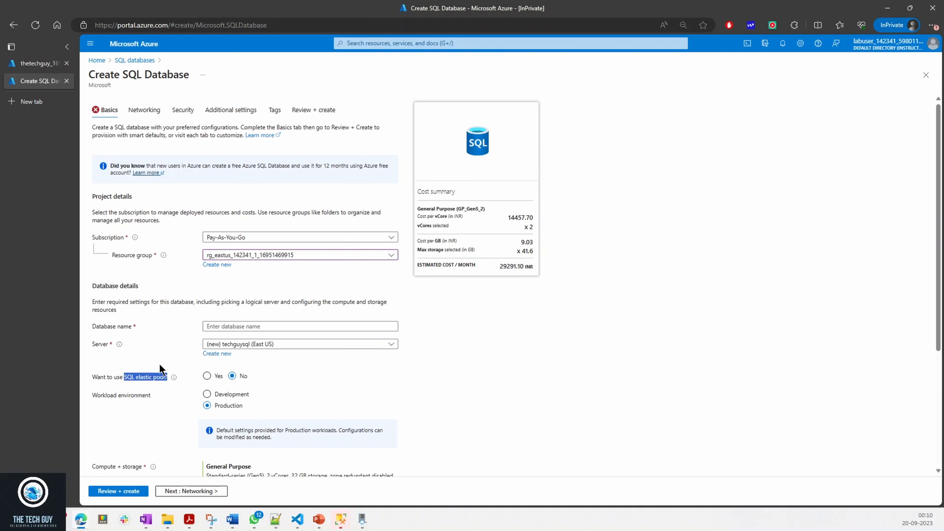
left_click_drag(97, 377, 165, 383)
Step: Enter techguy as the database name
left_click(228, 326)
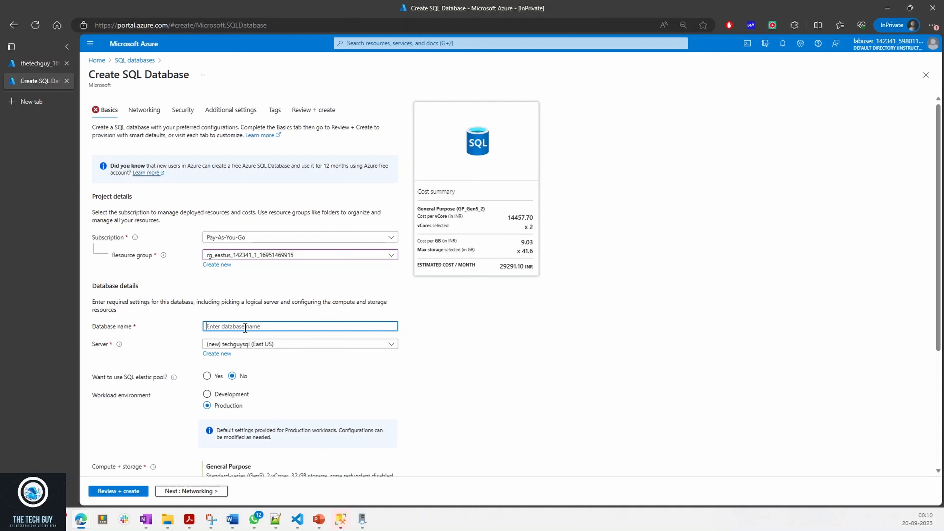
type("tech")
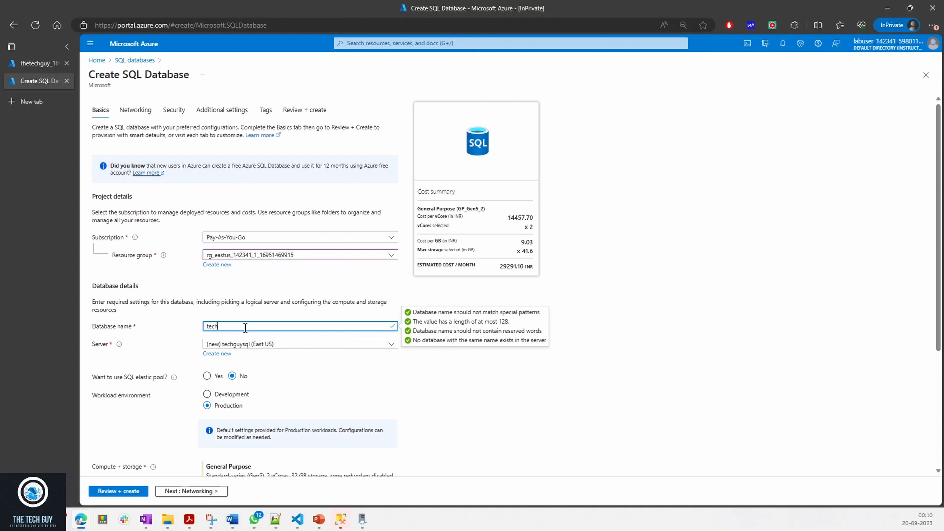
type("guy")
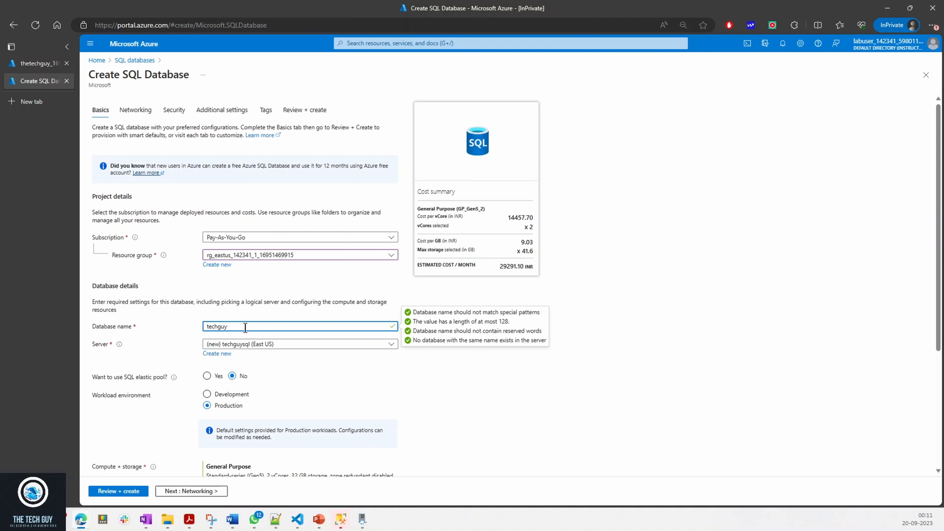
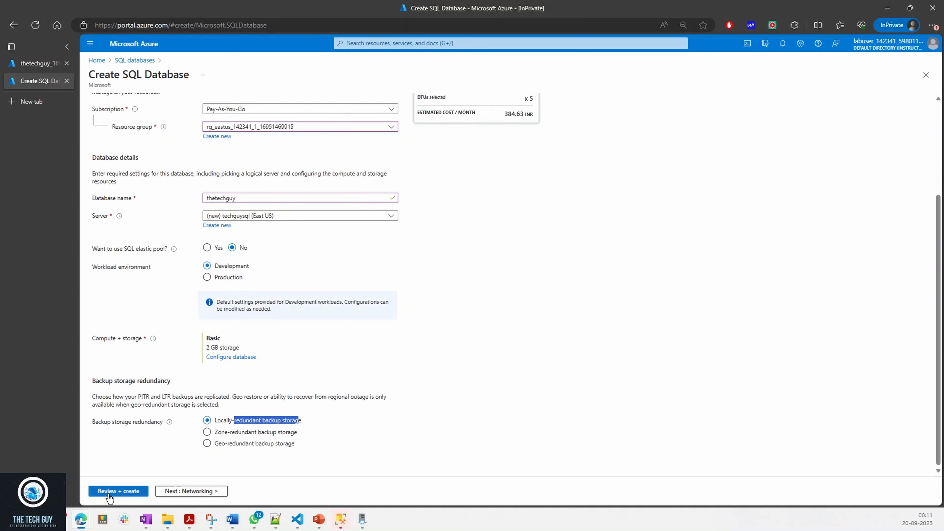
Step: Move from the Basics tab to the thetechguy database's Networking settings
left_click(192, 491)
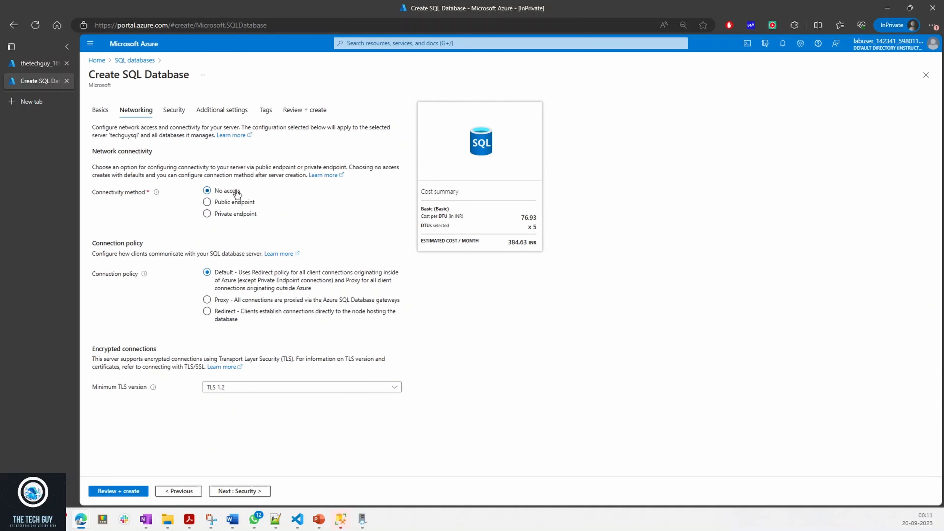
Step: Use a public endpoint that allows Azure services, then review and create the thetechguy database
left_click(225, 203)
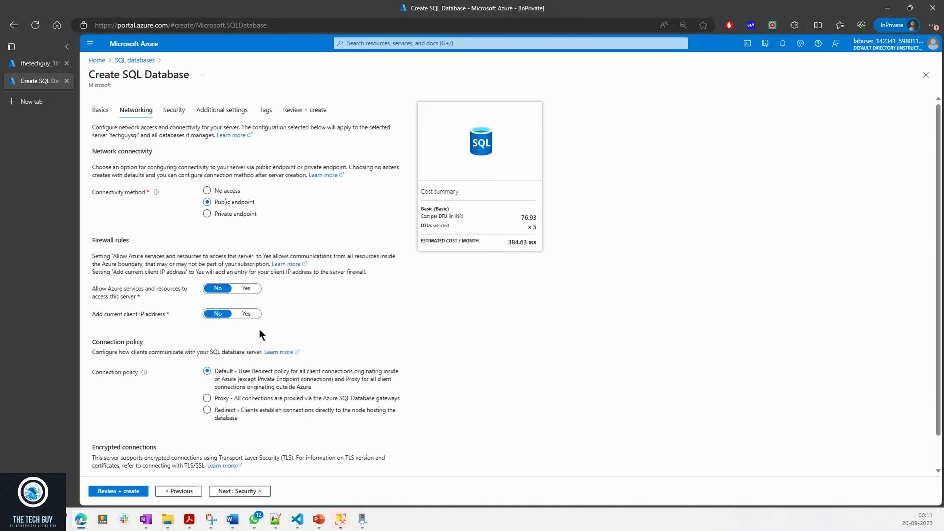
left_click(246, 289)
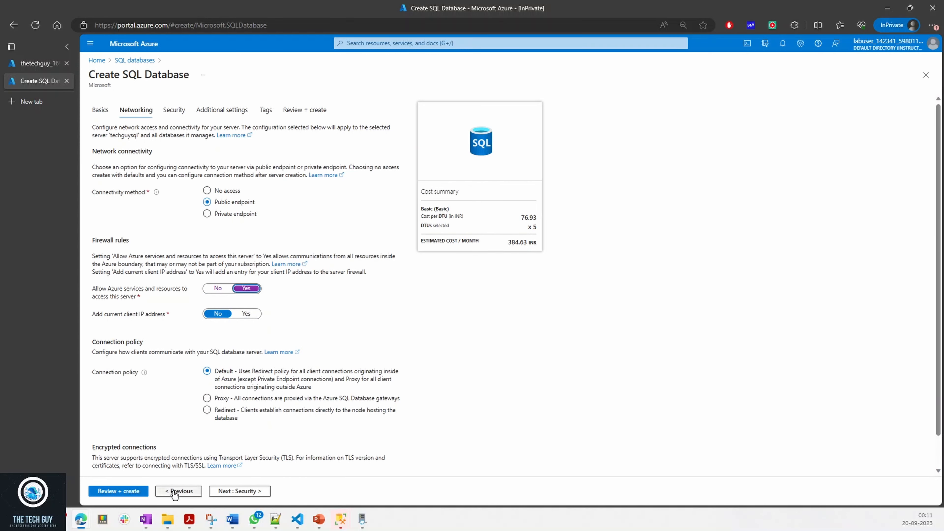
left_click(242, 491)
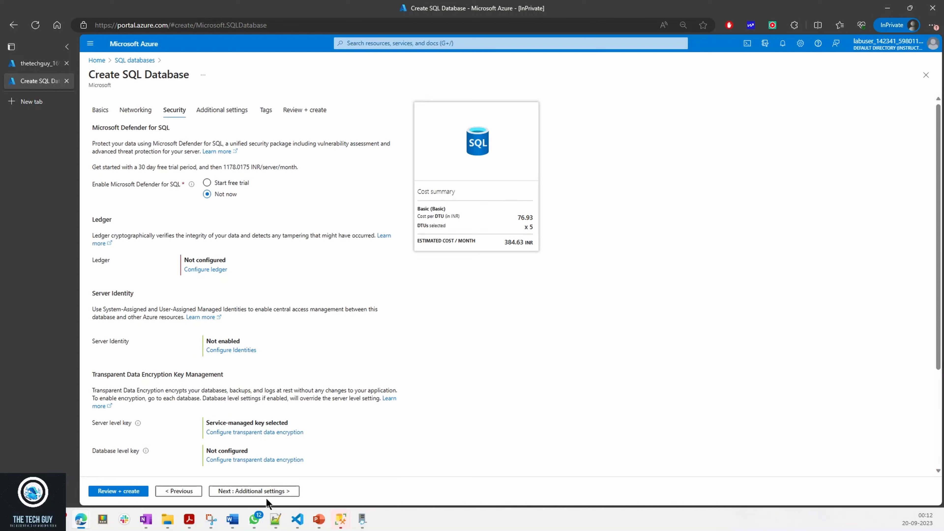
left_click(127, 491)
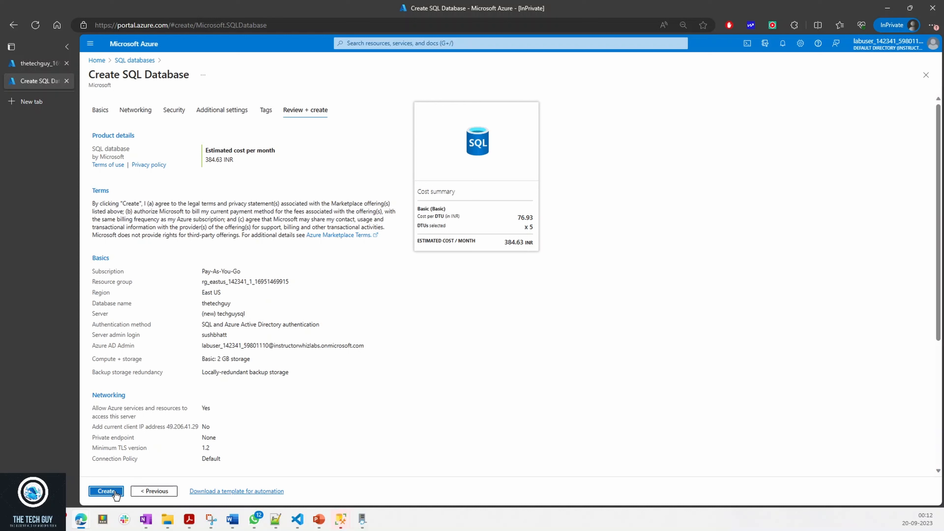
left_click(116, 491)
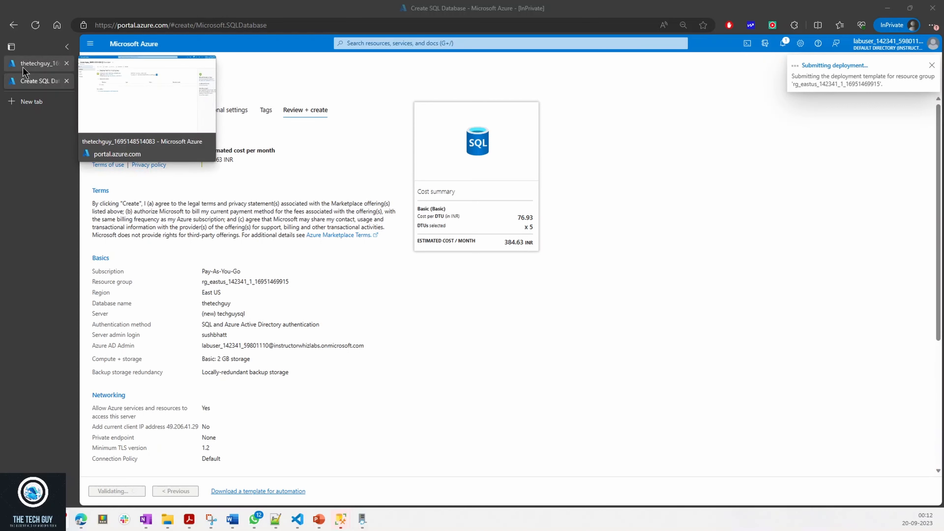
Step: Open the deployed thetechguy storage account's Containers list and begin adding a container
left_click(37, 64)
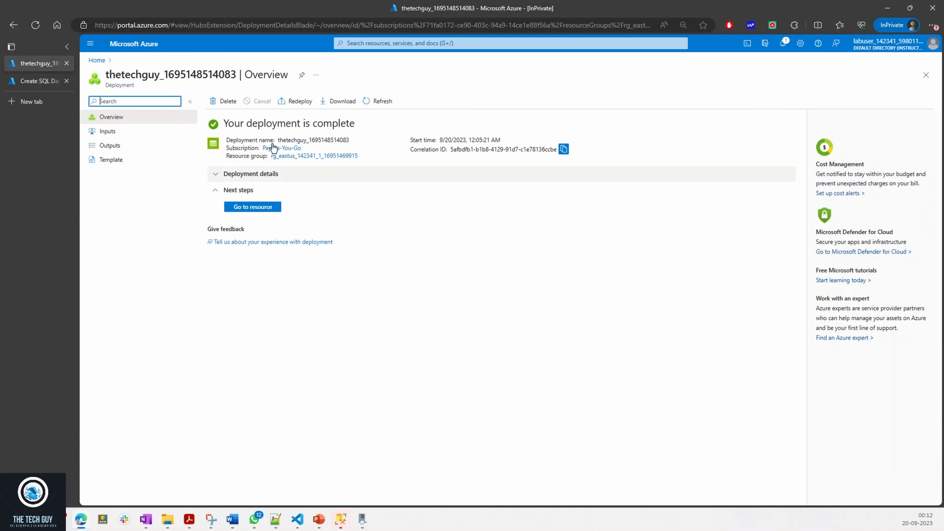
left_click(251, 206)
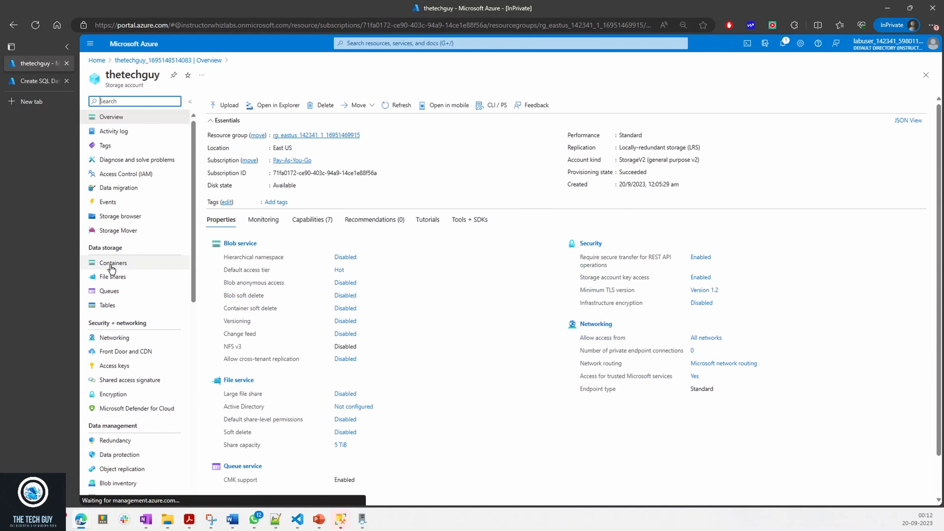
left_click(112, 264)
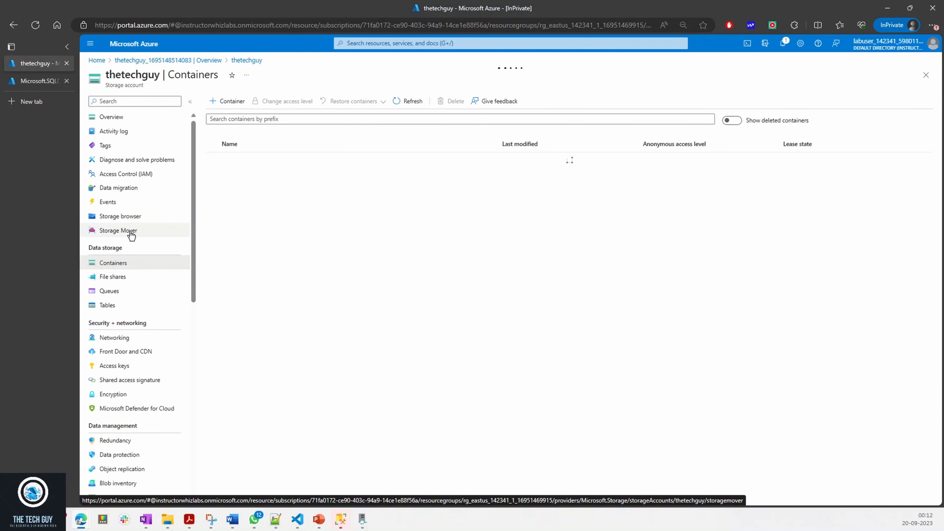
left_click(230, 101)
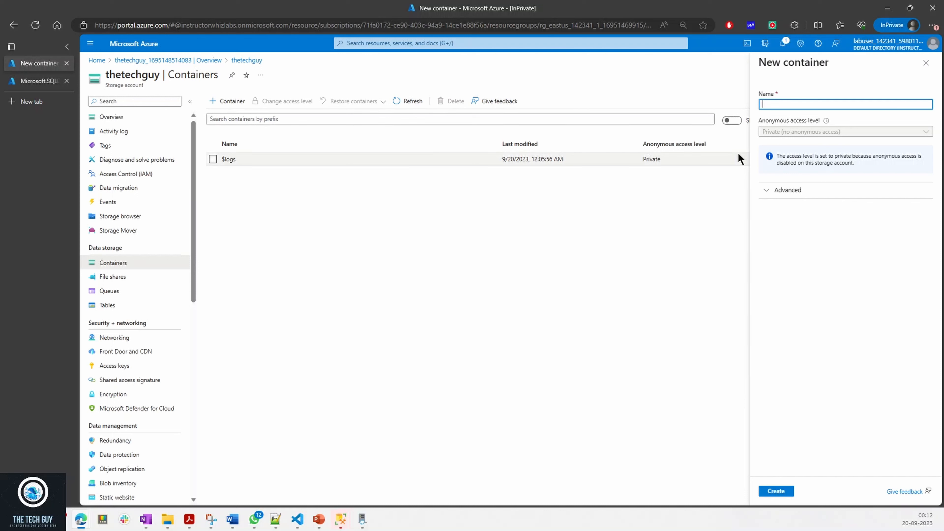
Step: Name the container adfpipeline, replacing the invalid adf_pipeline attempt
type("adfpipeline")
key("ctrl+a")
type("the")
key("BackSpace")
key("BackSpace")
key("BackSpace")
type("adf_pipeline")
key("ctrl+a")
type("a")
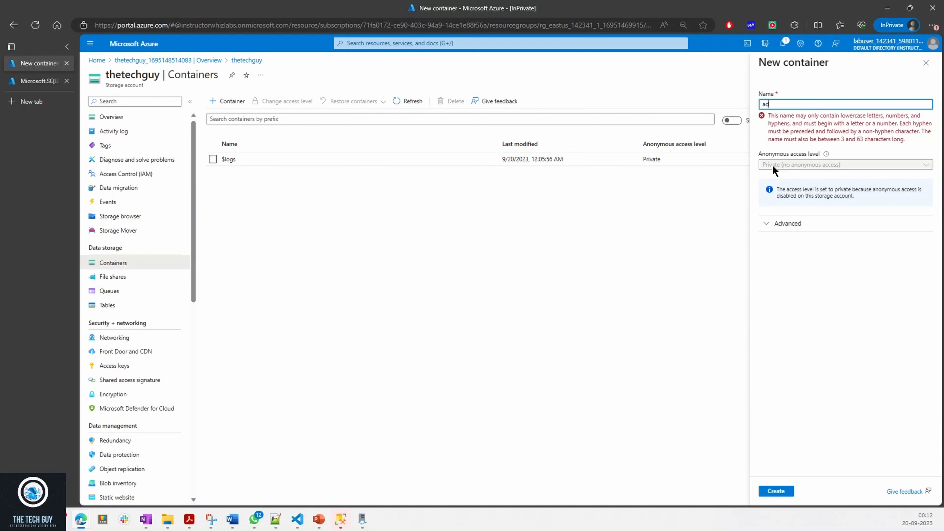
type("dfpipeline")
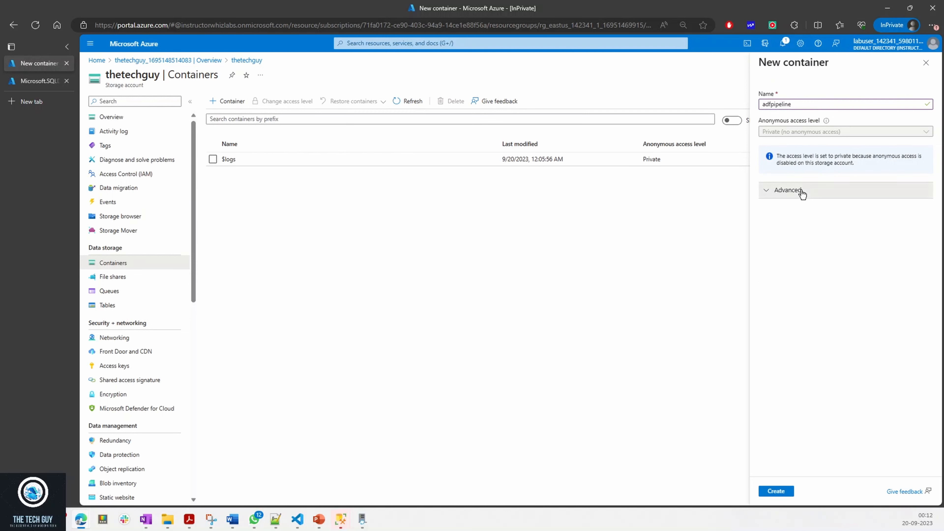
Step: Leave advanced options and private access at defaults, and create the adfpipeline container
left_click(801, 191)
left_click(813, 216)
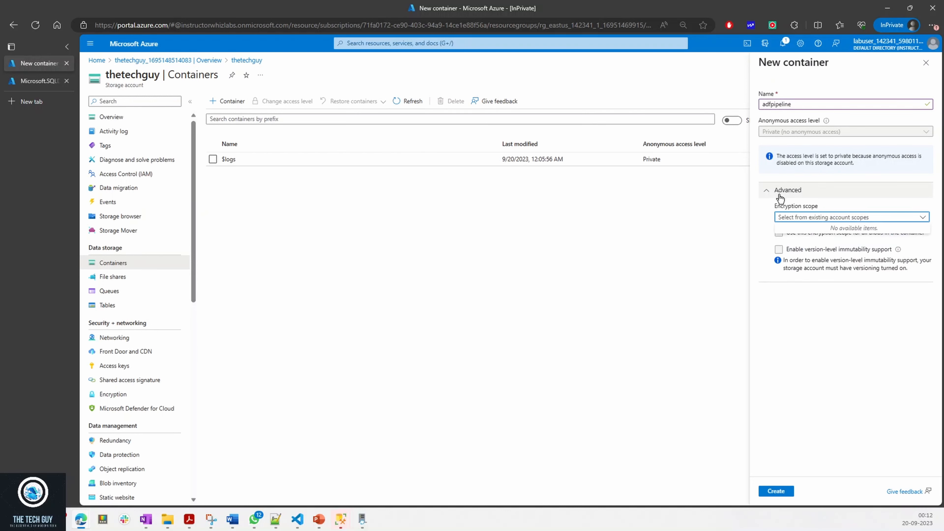
left_click(767, 190)
left_click_drag(827, 156, 885, 156)
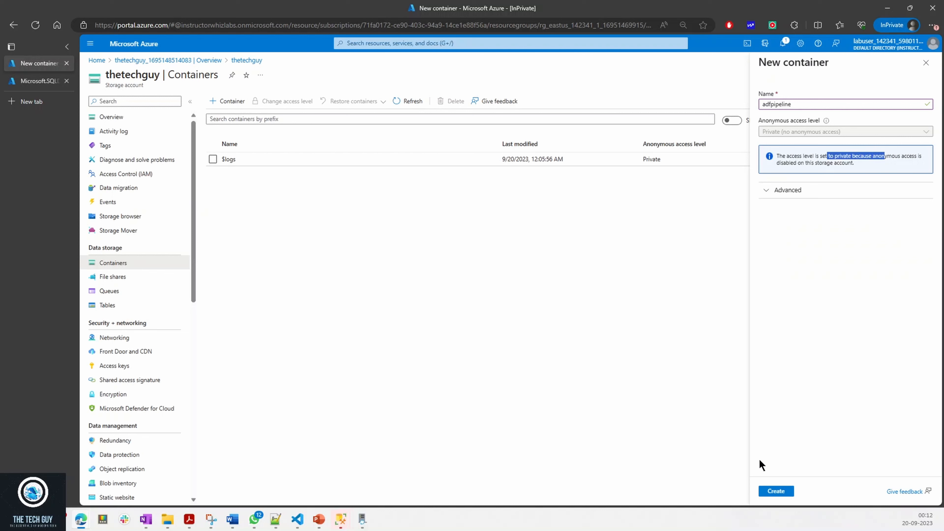
left_click(775, 491)
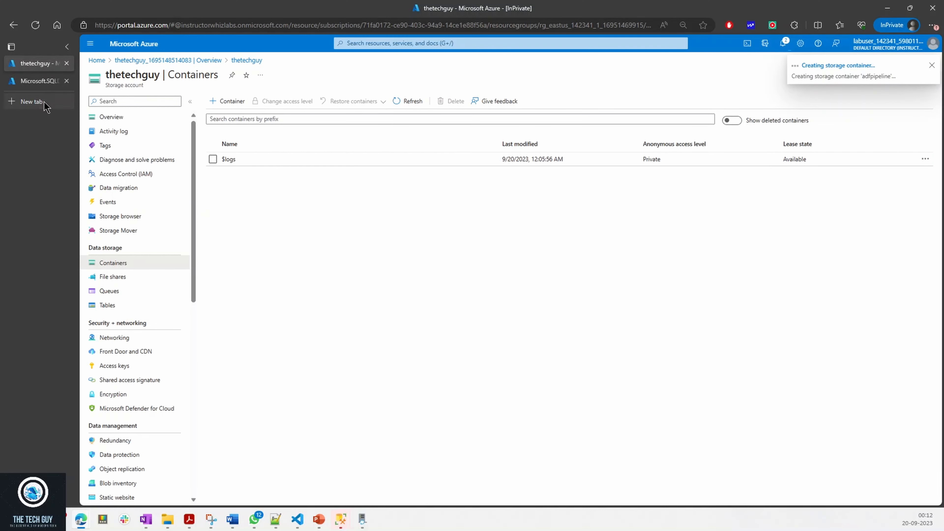
Step: Check the SQL deployment progress and confirm adfpipeline appears in thetechguy's containers
left_click(47, 84)
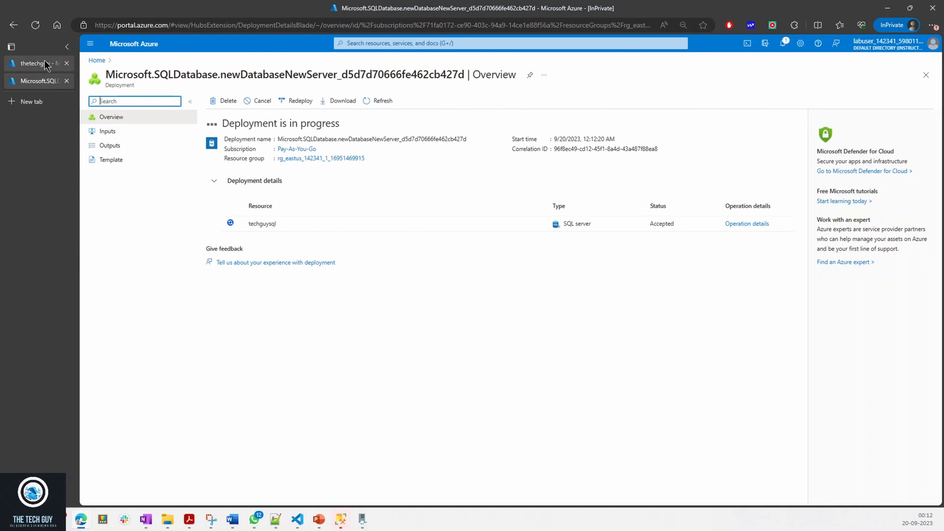
left_click(42, 65)
left_click(39, 81)
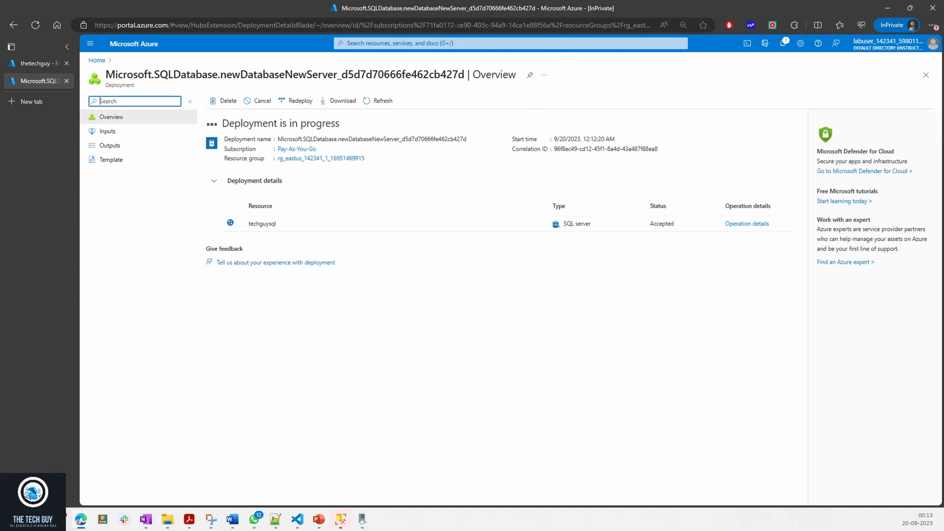
left_click(28, 66)
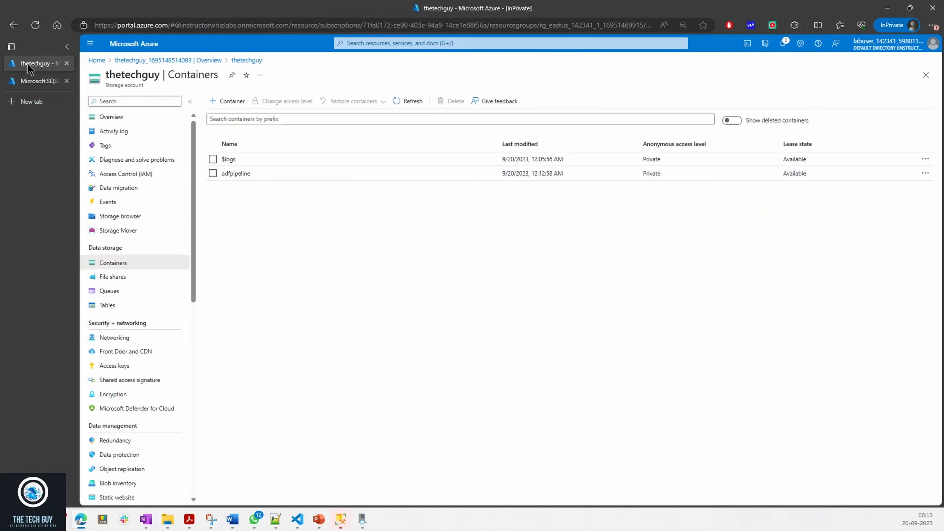
left_click_drag(115, 74, 154, 78)
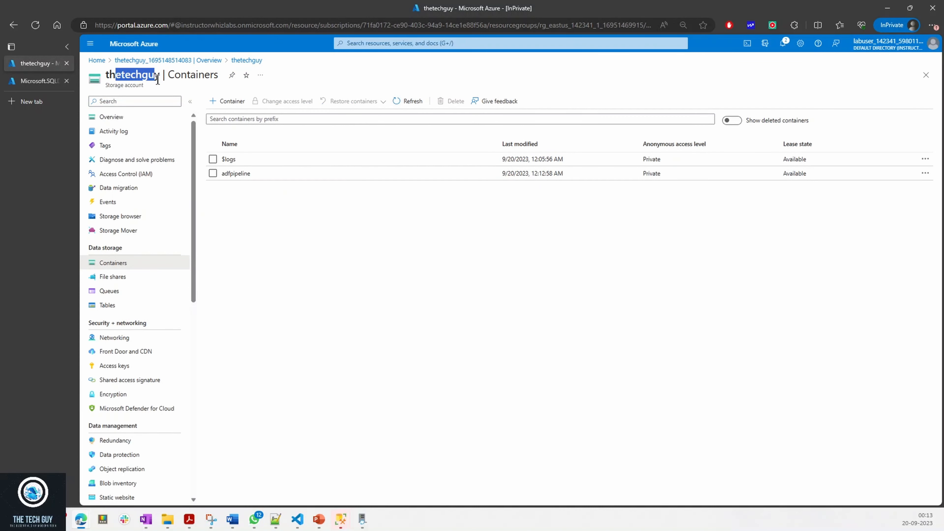
left_click_drag(252, 173, 220, 178)
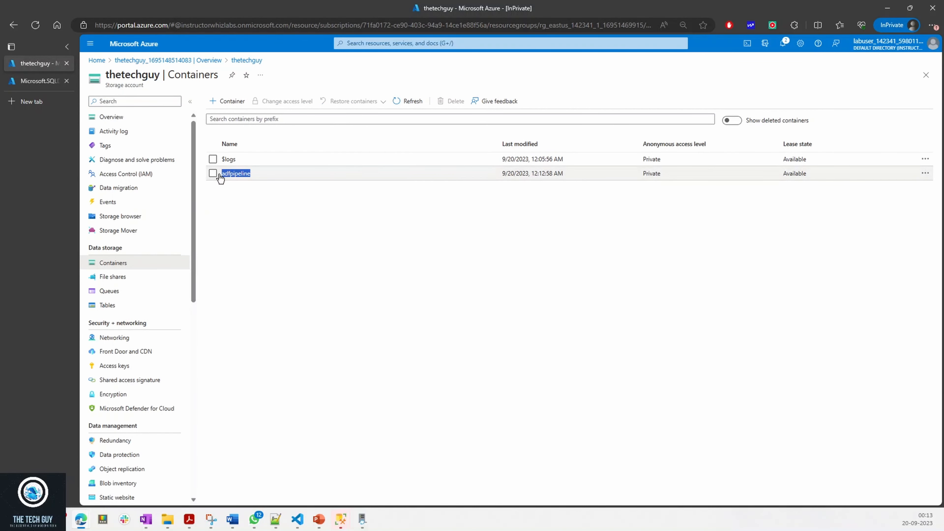
Step: Recheck the still-running SQL deployment, then return to the portal home page
left_click(43, 80)
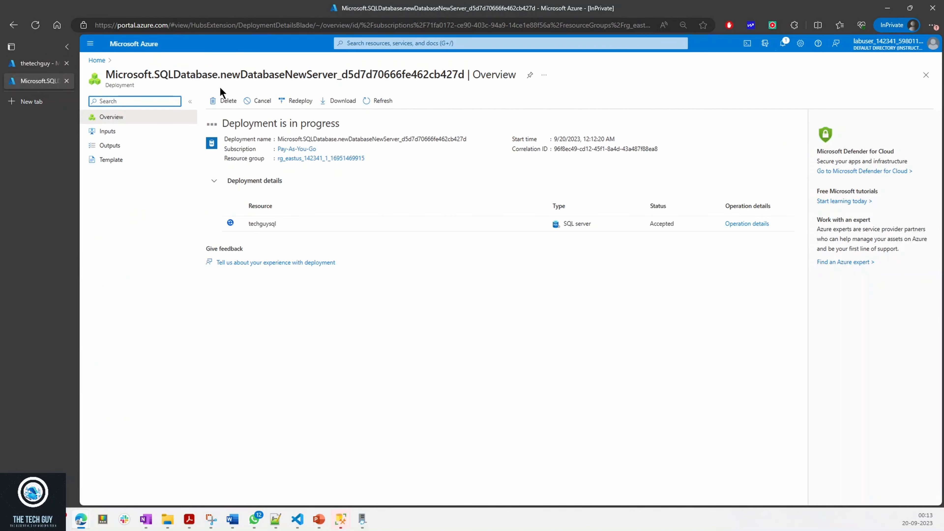
left_click_drag(155, 75, 329, 79)
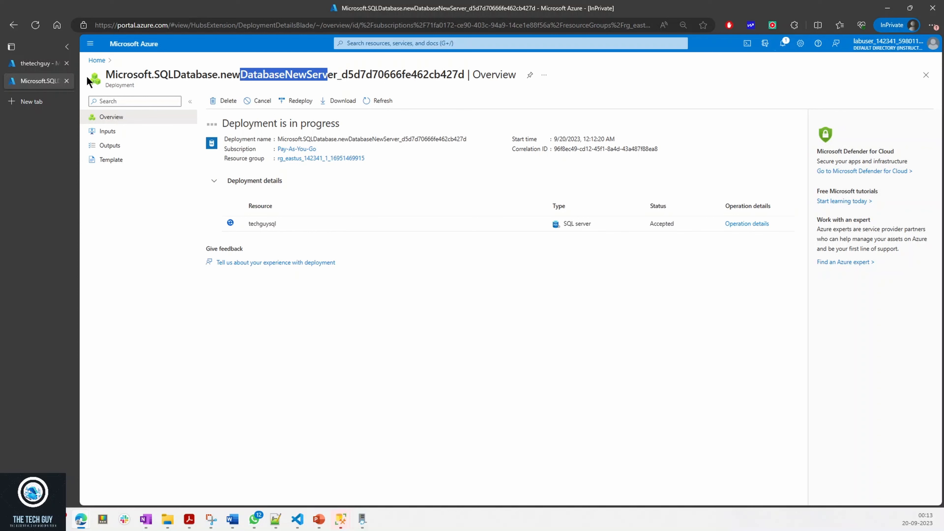
left_click(47, 66)
left_click(96, 60)
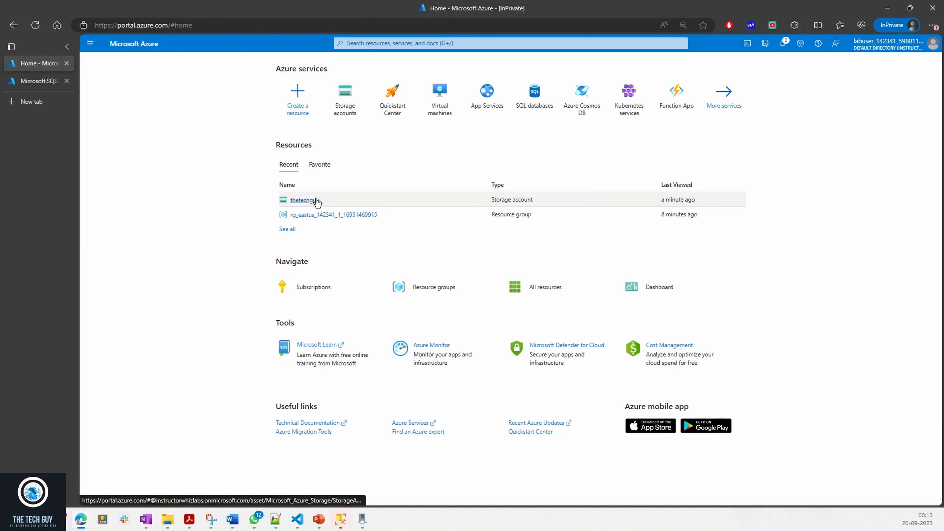
left_click(46, 81)
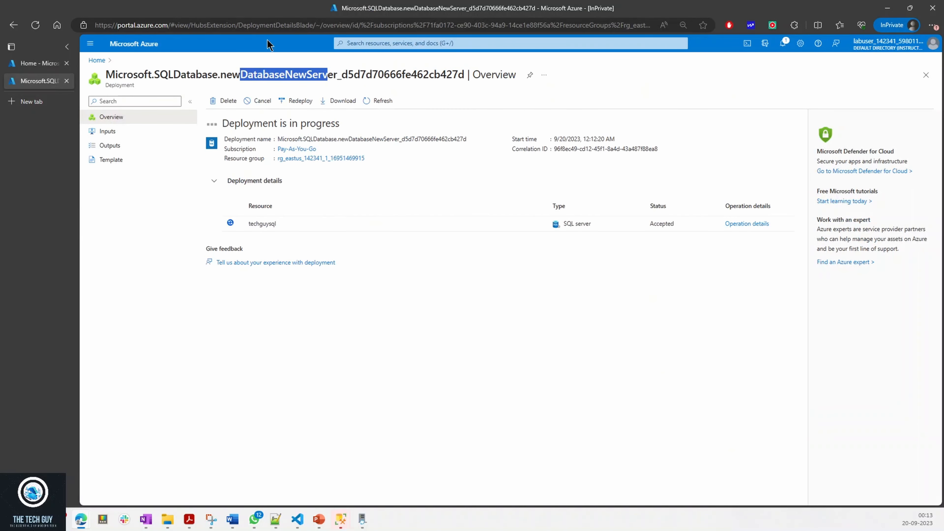
left_click(50, 64)
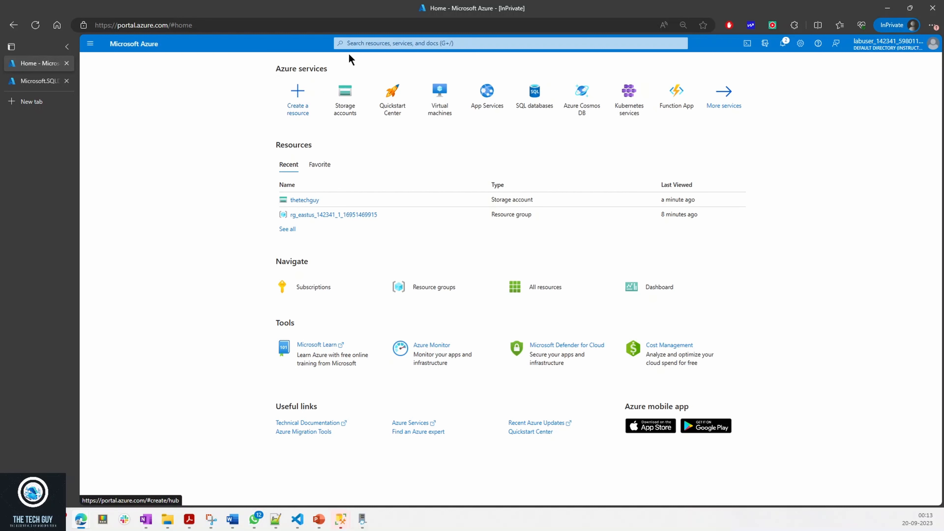
left_click(376, 43)
Step: Find Data Factory in the marketplace by searching 'azure data factory' and start creating one
left_click(297, 95)
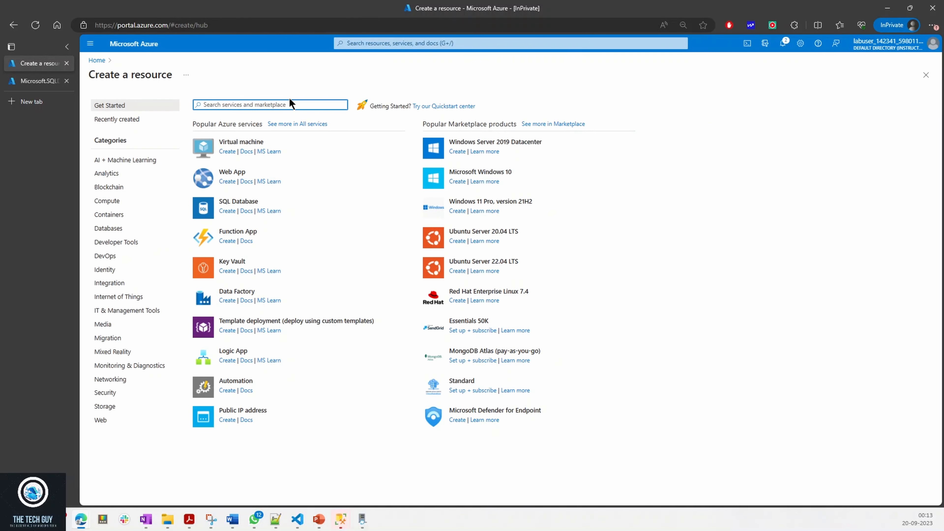
type("azure data factory")
left_click(220, 126)
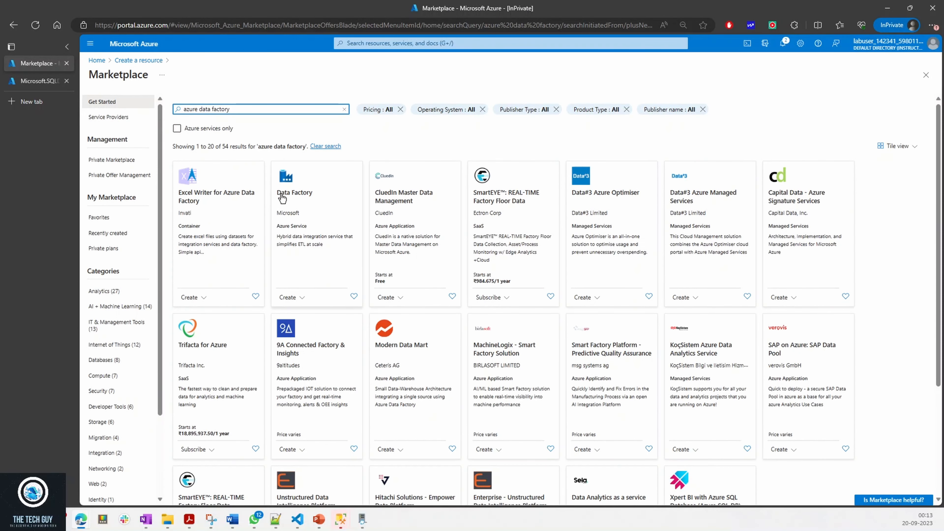
left_click(304, 240)
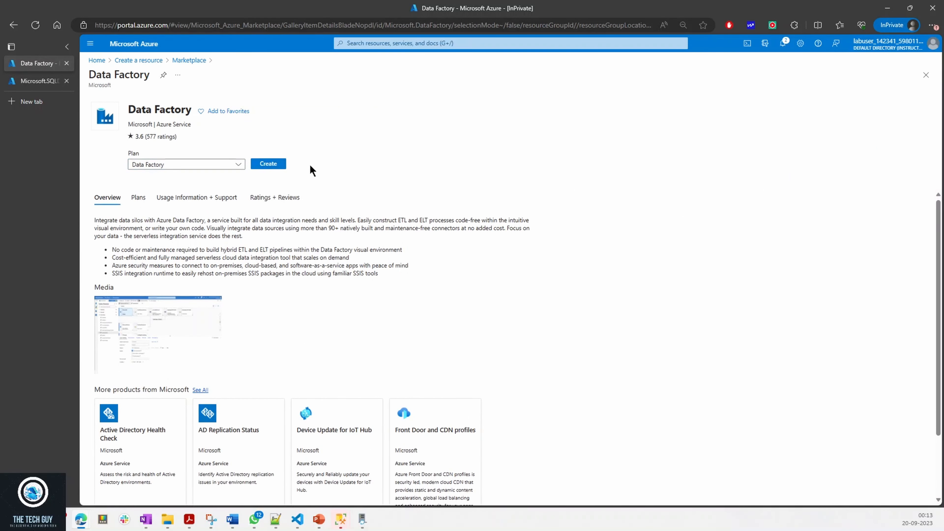
left_click(275, 165)
left_click(289, 200)
Step: Choose the existing lab resource group and enter thetechguy in the data factory name
left_click(250, 227)
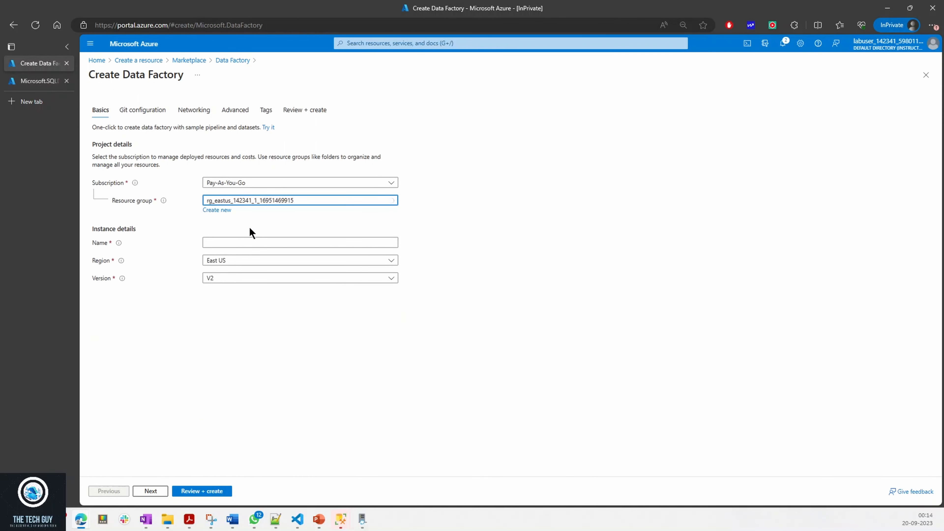
left_click(217, 244)
left_click_drag(97, 228, 141, 233)
left_click(227, 242)
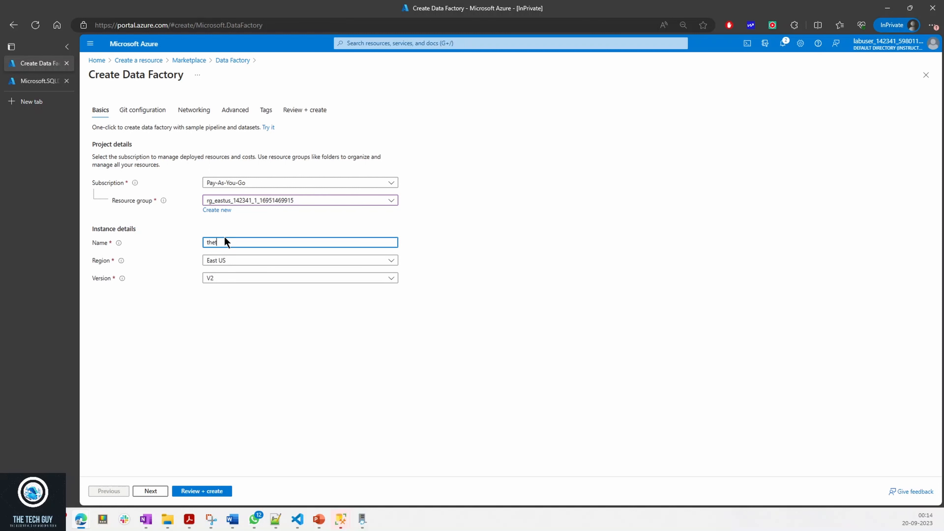
type("thetechguy_adf")
left_click(294, 321)
Step: Correct the name to the valid thetechguyadf and keep Version V2
left_click(252, 242)
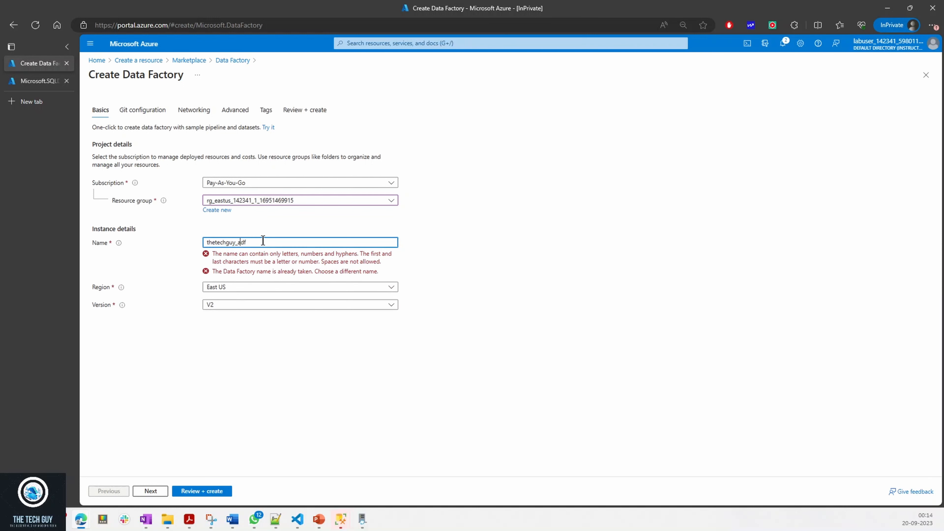
key("Left")
key("Left")
key("Left")
left_click(514, 266)
left_click_drag(270, 242, 203, 246)
left_click(312, 239)
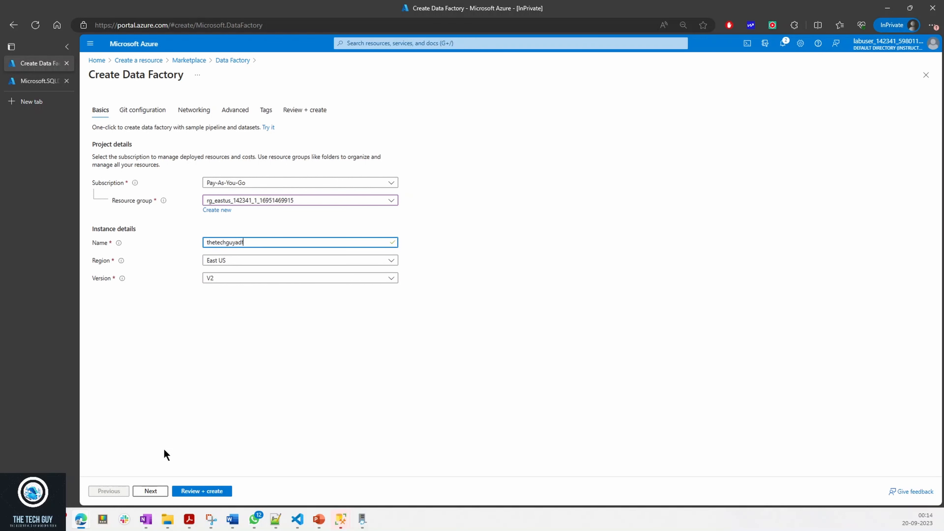
left_click(217, 280)
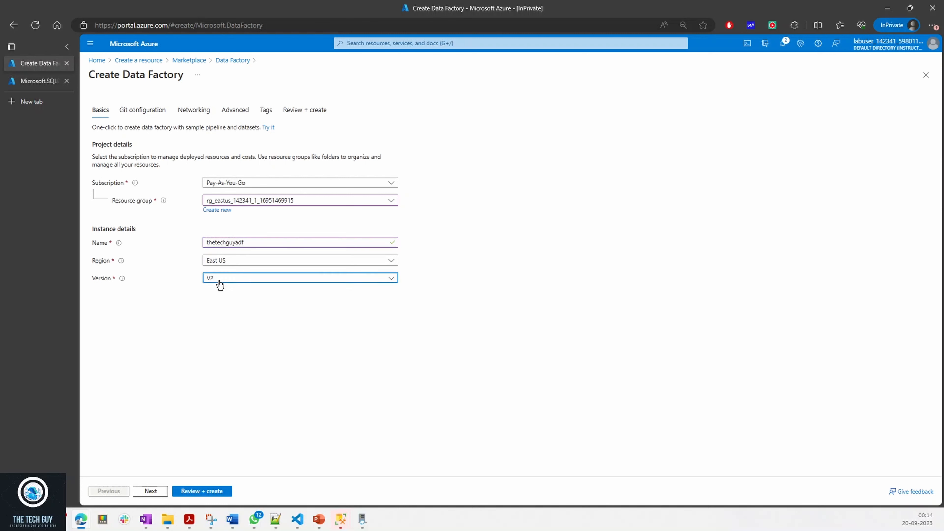
left_click(569, 324)
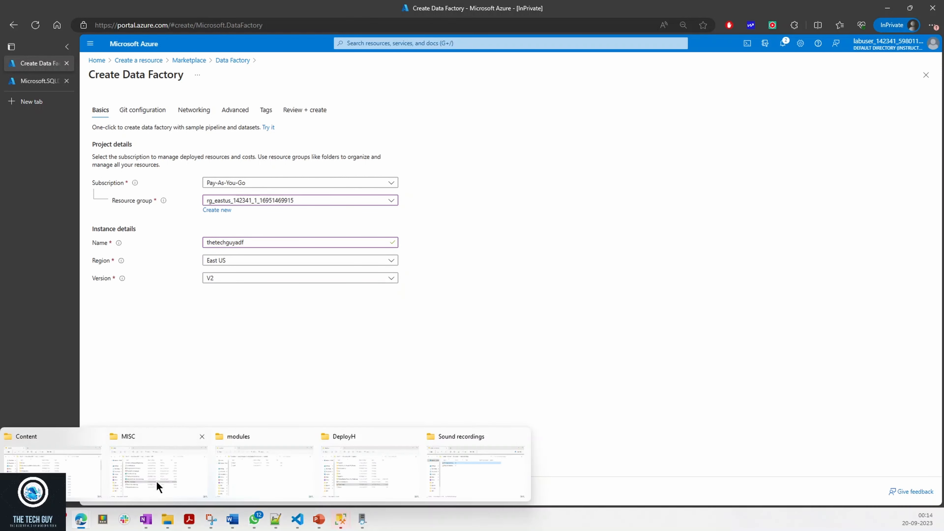
left_click(155, 491)
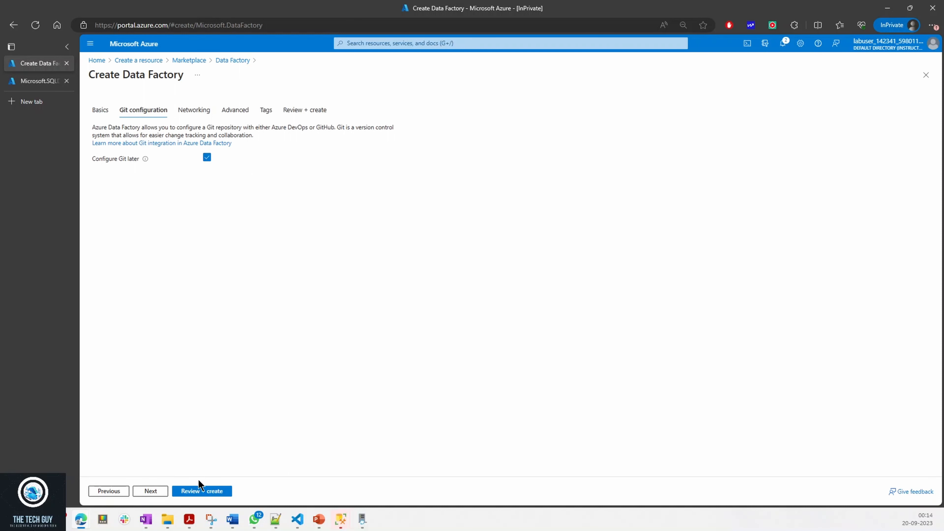
Step: Skip Git setup, keep Public endpoint networking and default encryption, advancing to Tags
left_click(154, 491)
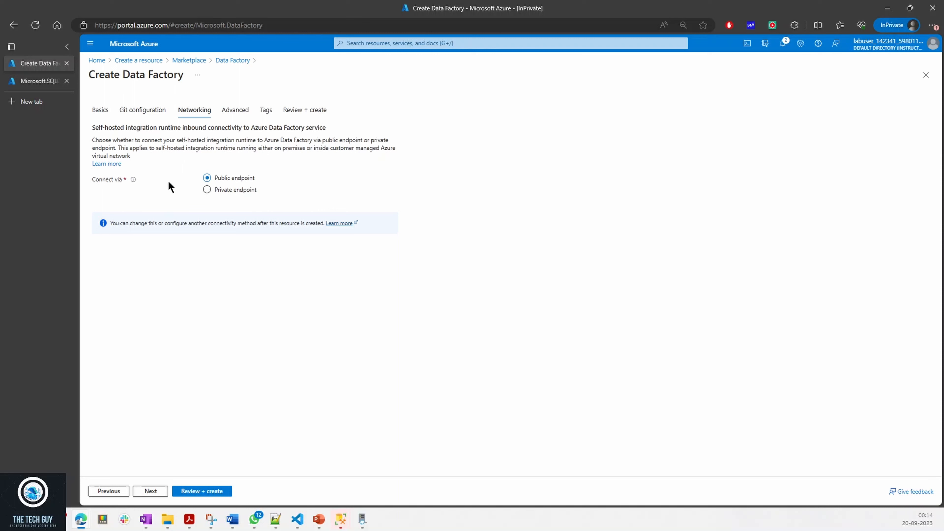
left_click(224, 189)
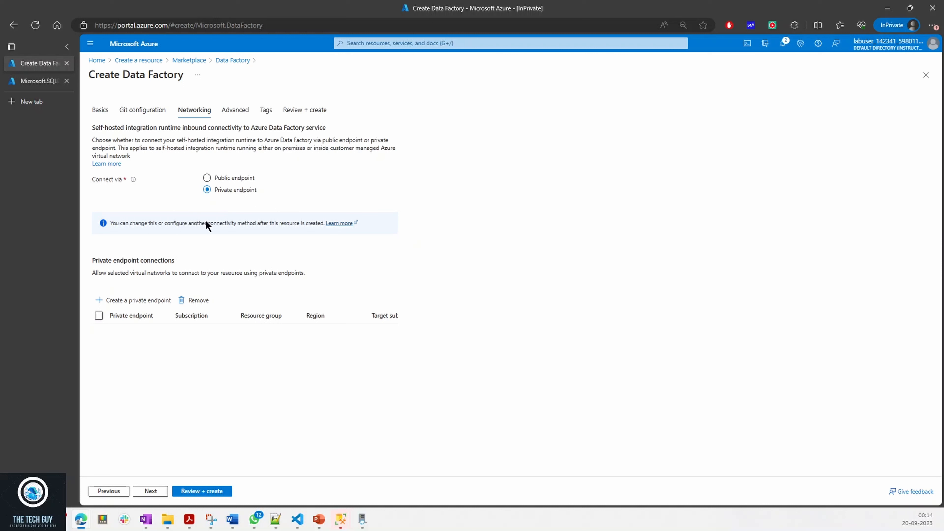
left_click(235, 181)
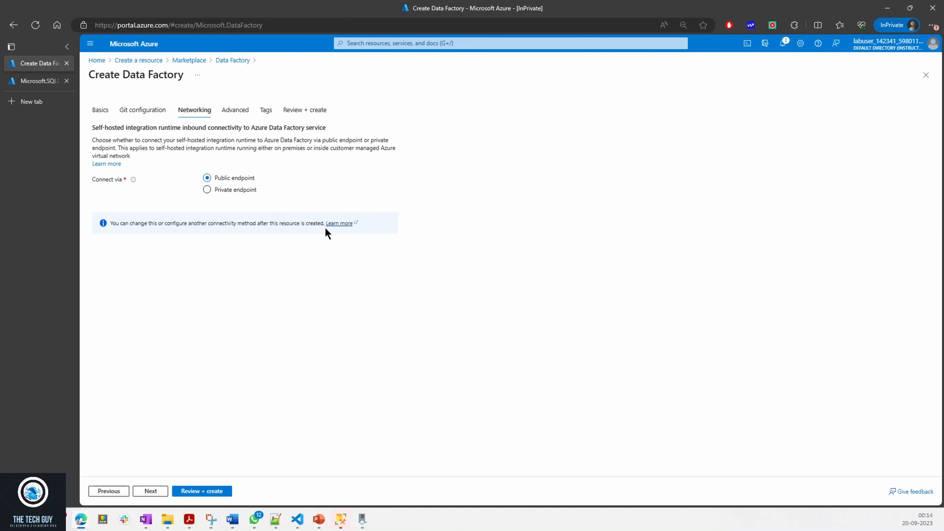
left_click(152, 491)
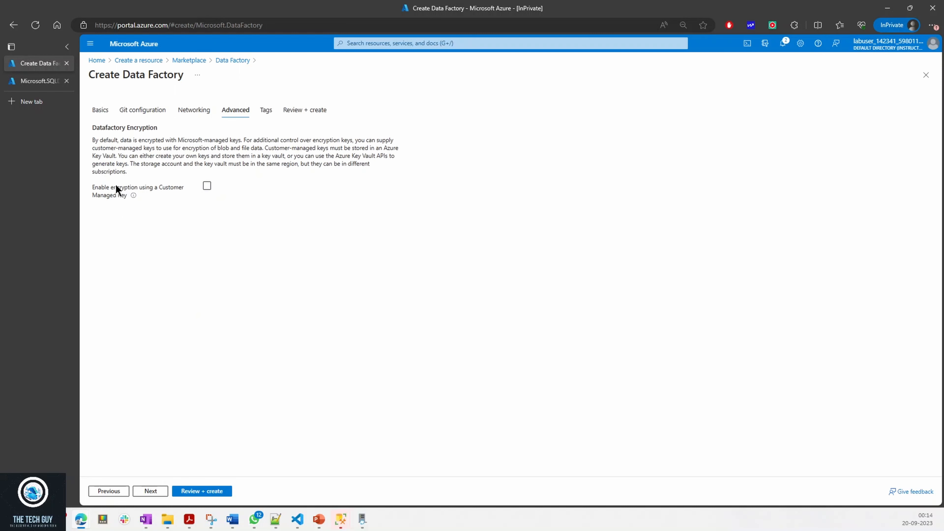
left_click_drag(116, 185, 169, 197)
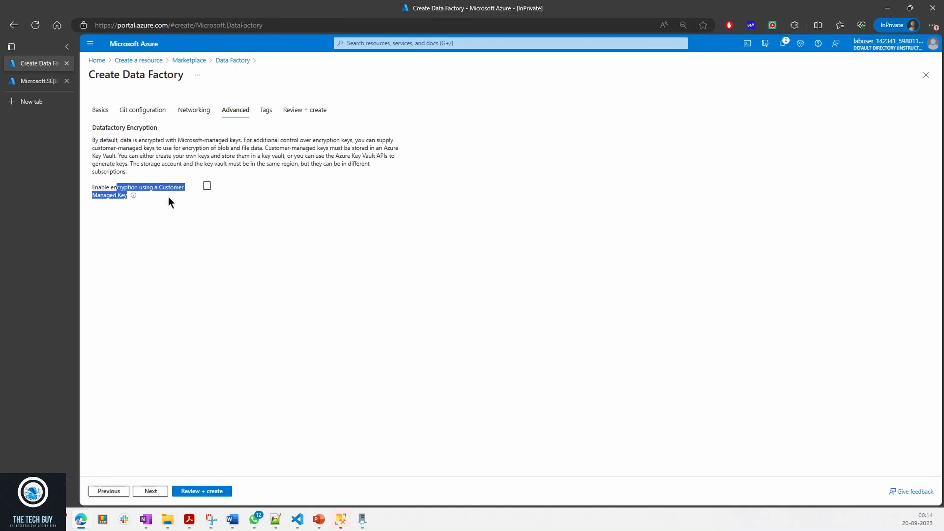
left_click(151, 490)
left_click(170, 353)
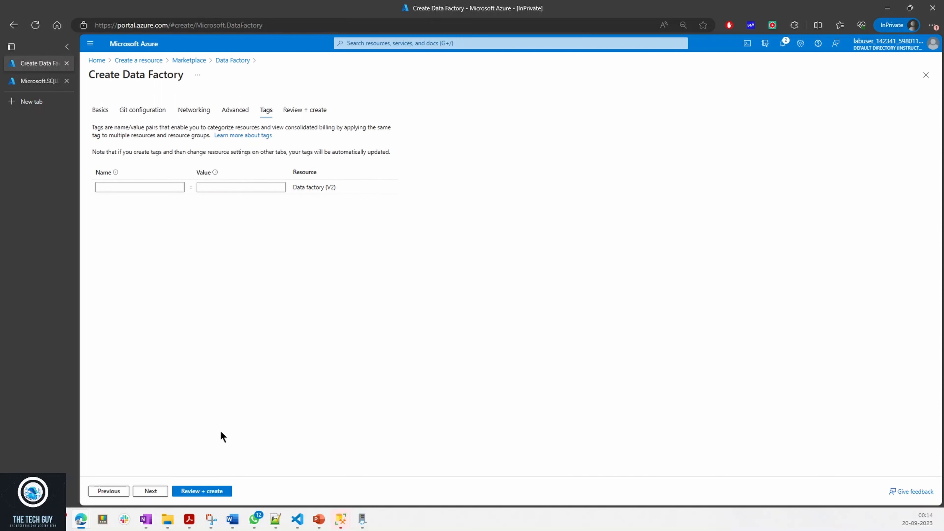
Step: Review and create the thetechguyadf data factory
left_click(165, 491)
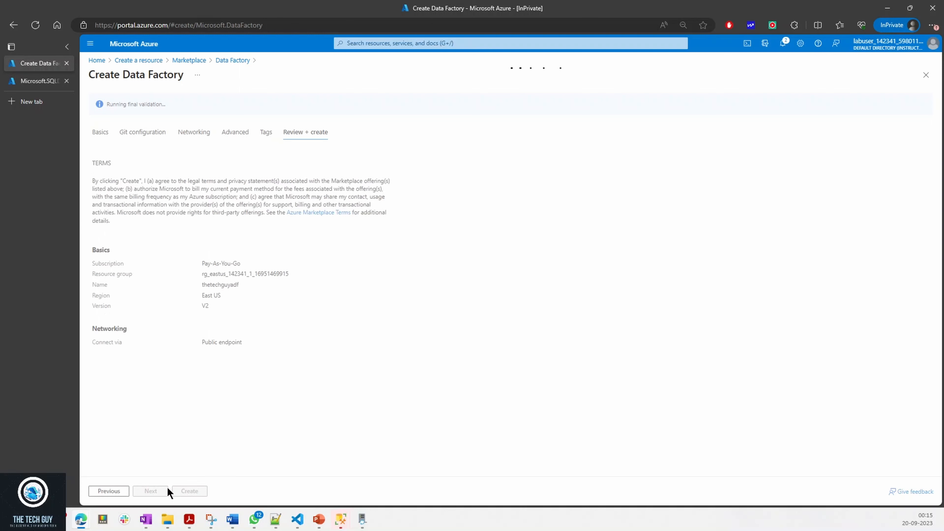
left_click(188, 491)
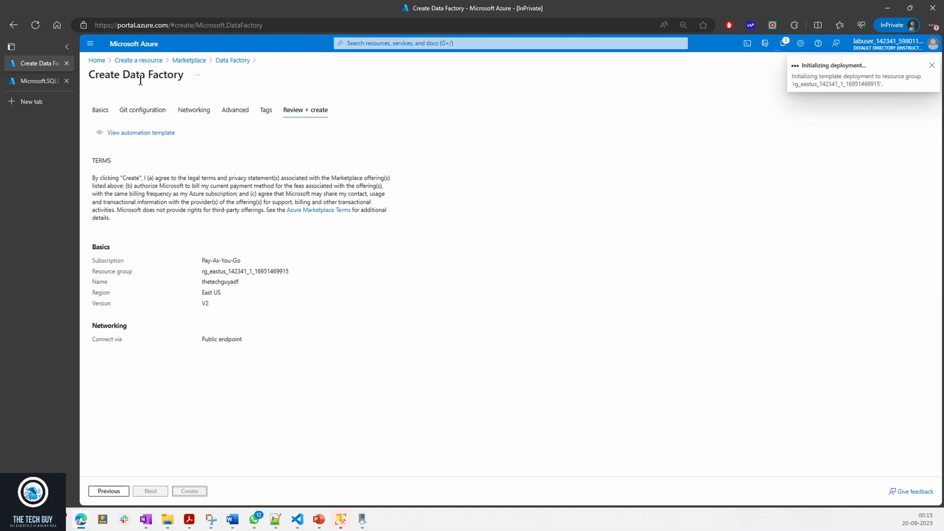
left_click_drag(122, 74, 186, 72)
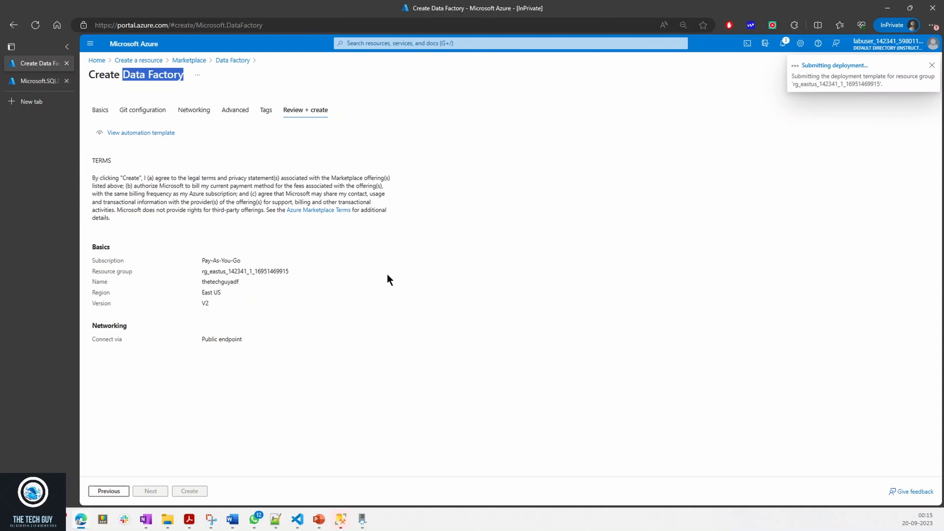
Step: Check the SQL and data factory deployments, then return to the Azure home page
left_click(40, 81)
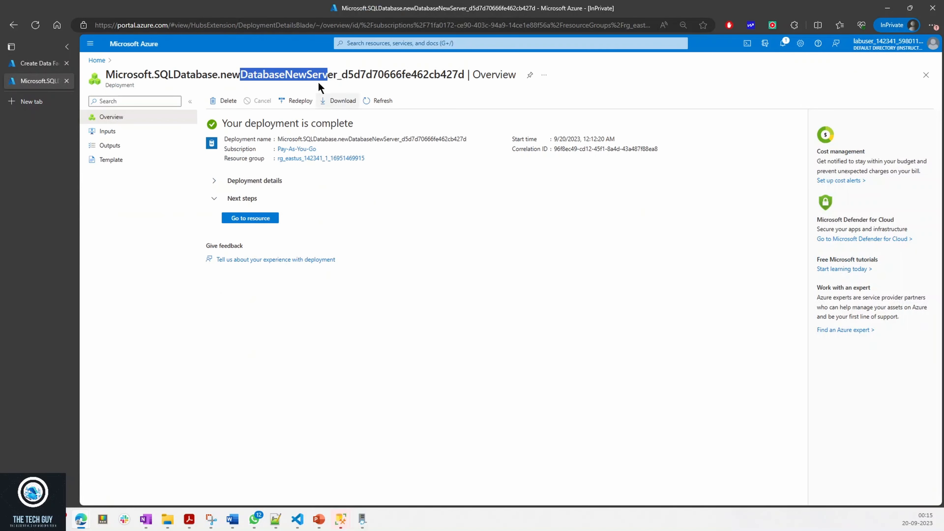
left_click(233, 66)
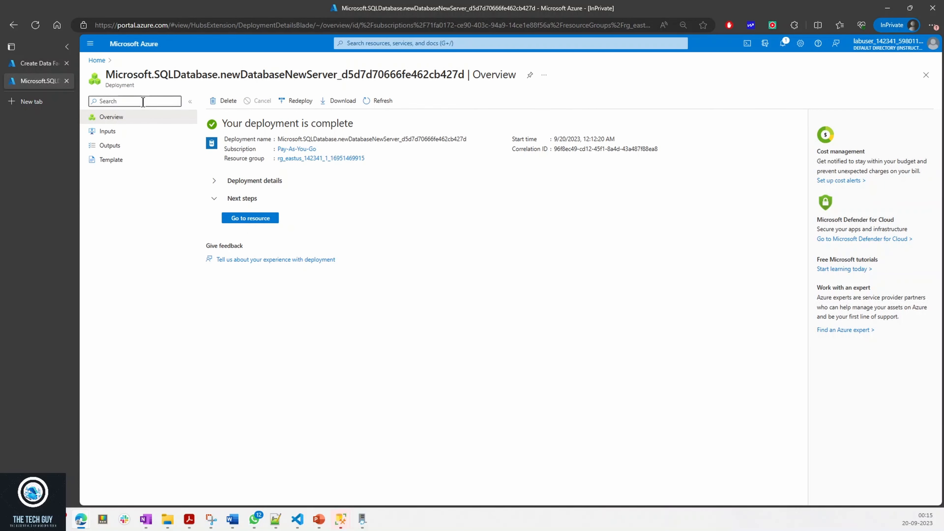
left_click(97, 60)
left_click(39, 63)
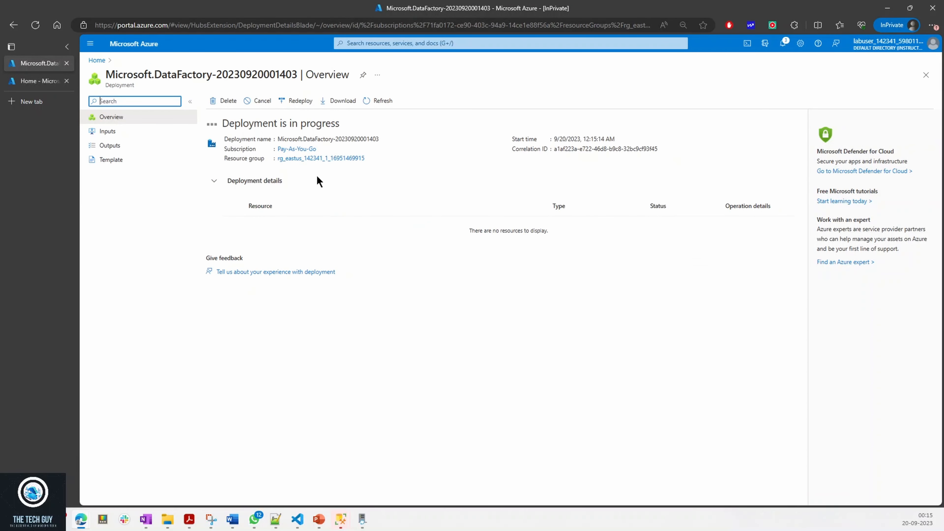
left_click(32, 85)
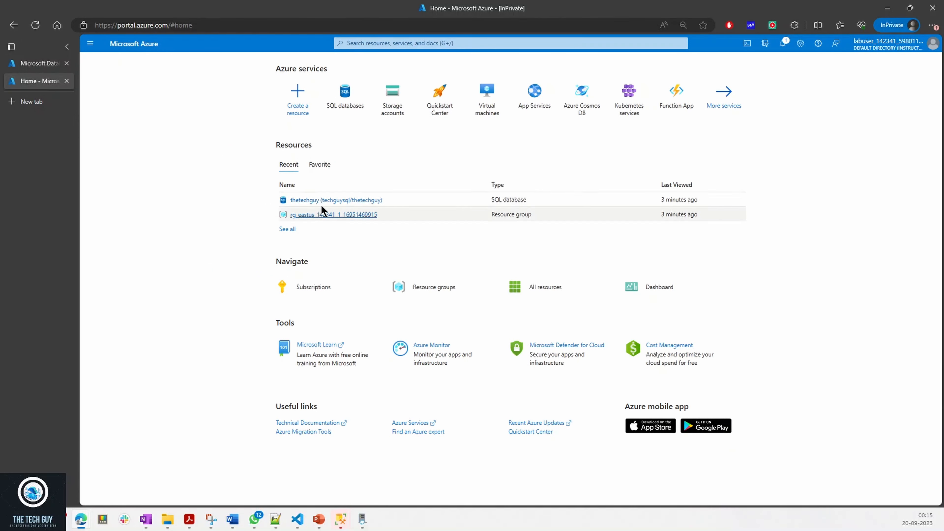
Step: Open the thetechguy database from recent resources, then its techguysql server
left_click(373, 200)
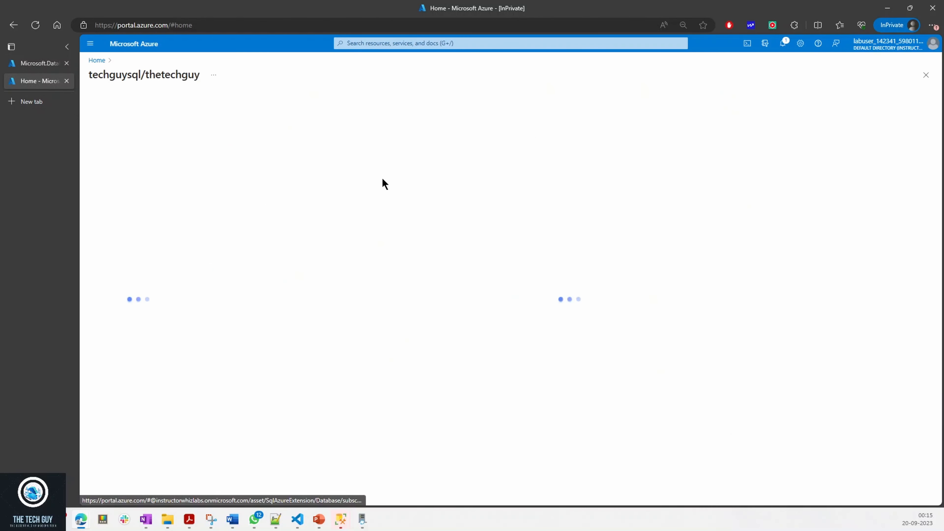
mouse_move(116, 85)
left_mouse_down()
mouse_move(140, 84)
mouse_move(130, 86)
left_mouse_up()
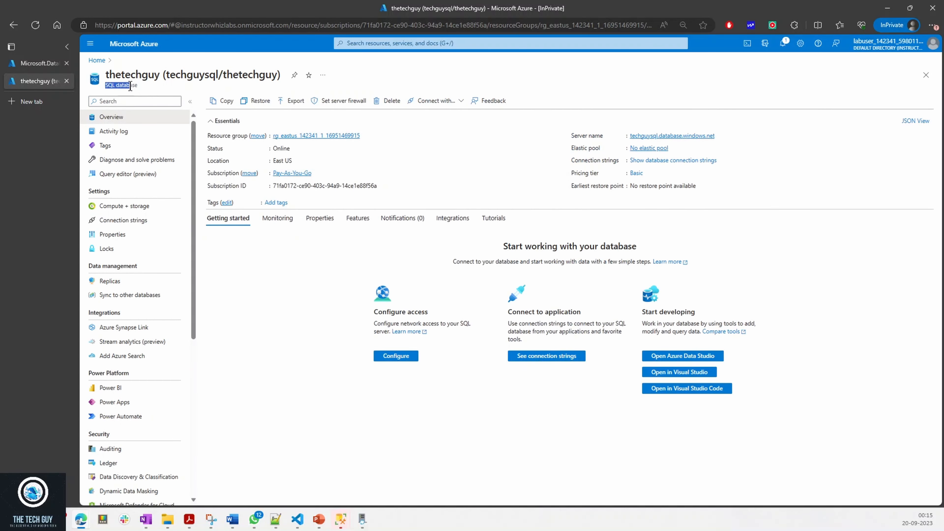
left_click(667, 137)
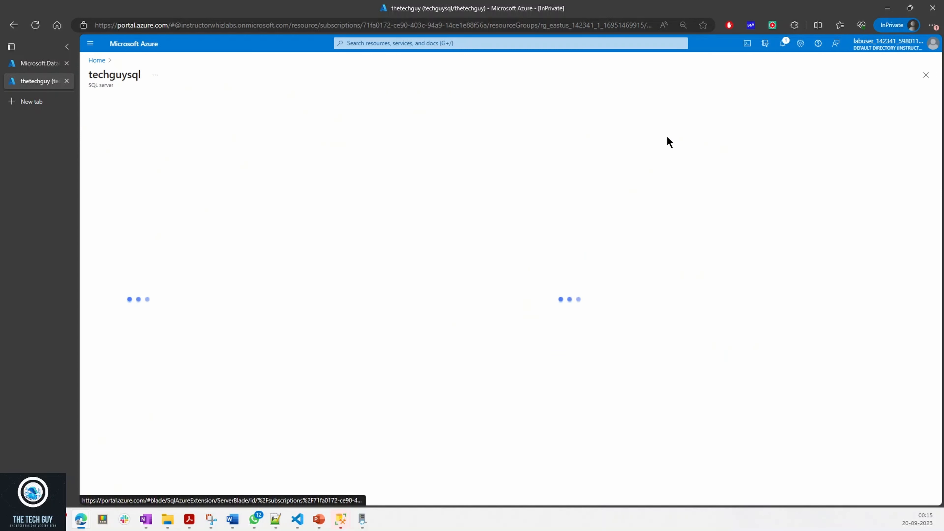
left_click_drag(106, 85, 131, 85)
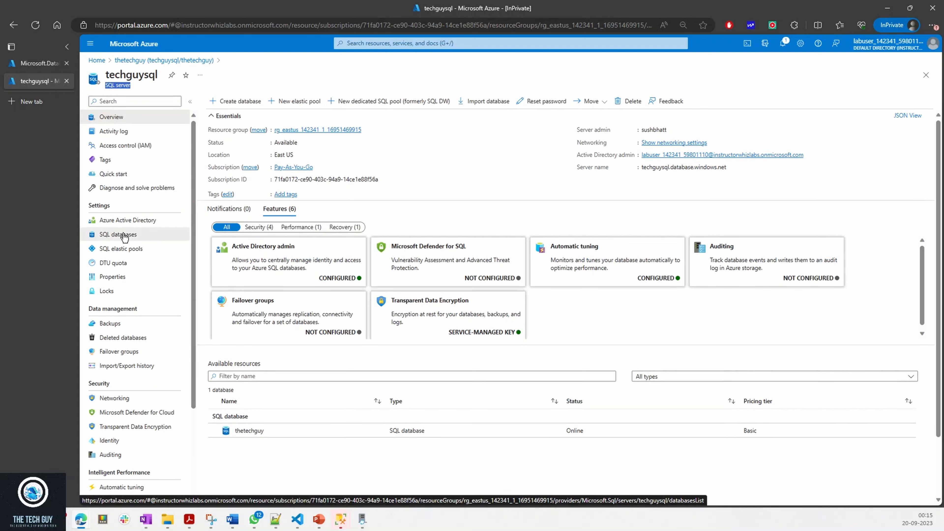
Step: Browse techguysql's SQL databases, elastic pools and overview, then open thetechguy from the database list
left_click(124, 235)
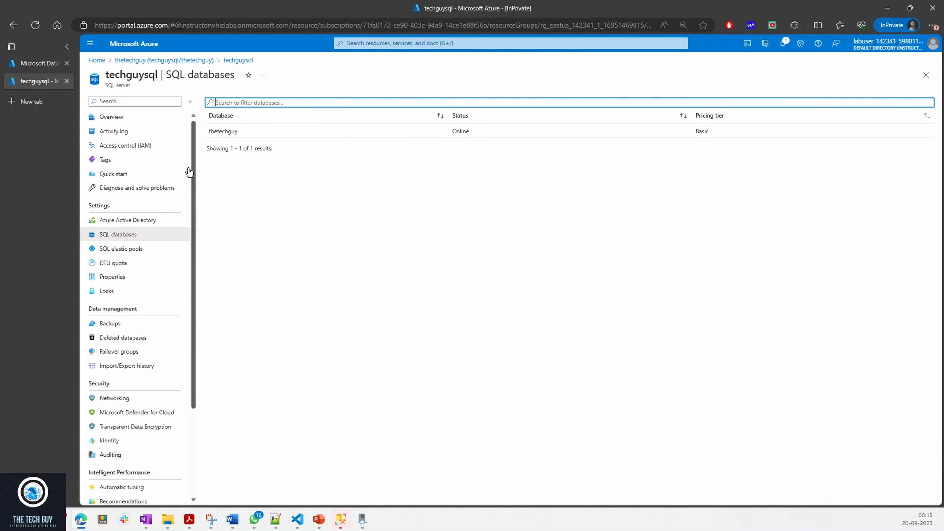
left_click_drag(108, 75, 159, 76)
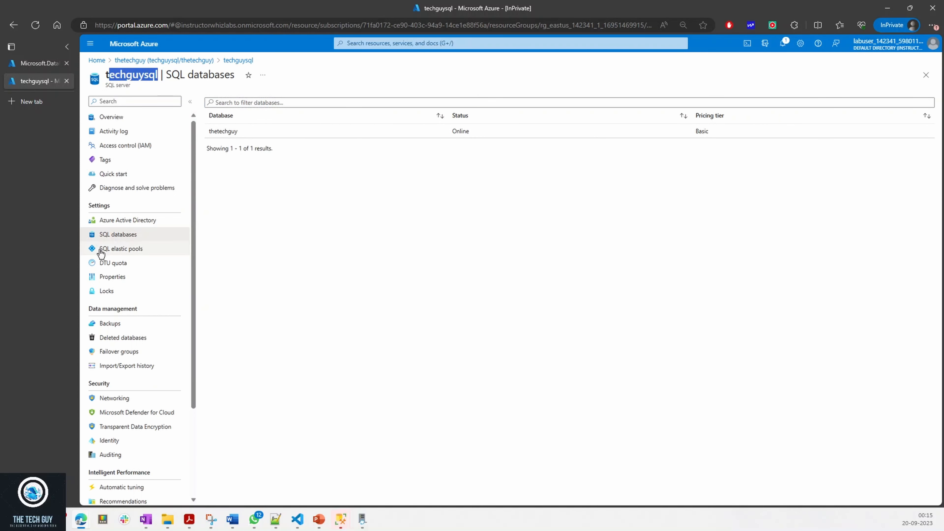
left_click(111, 247)
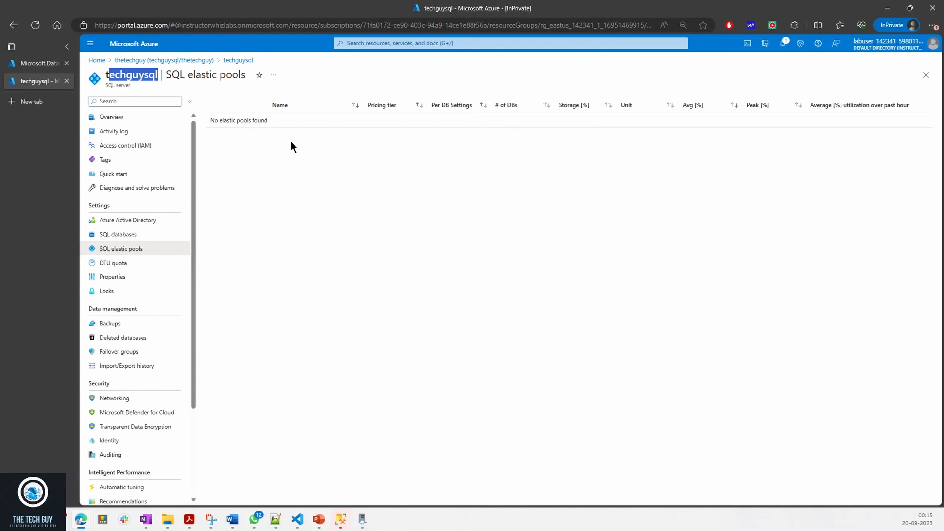
left_click(109, 122)
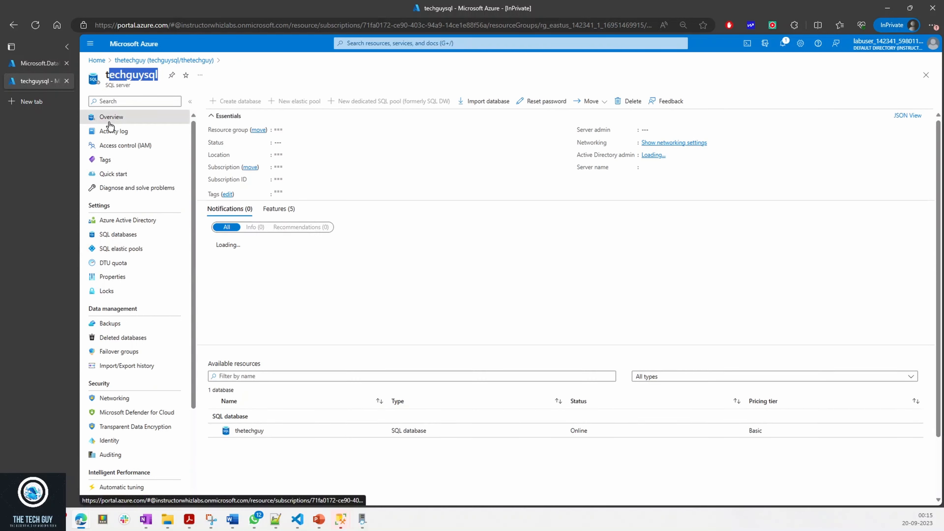
double_click(115, 82)
double_click(117, 84)
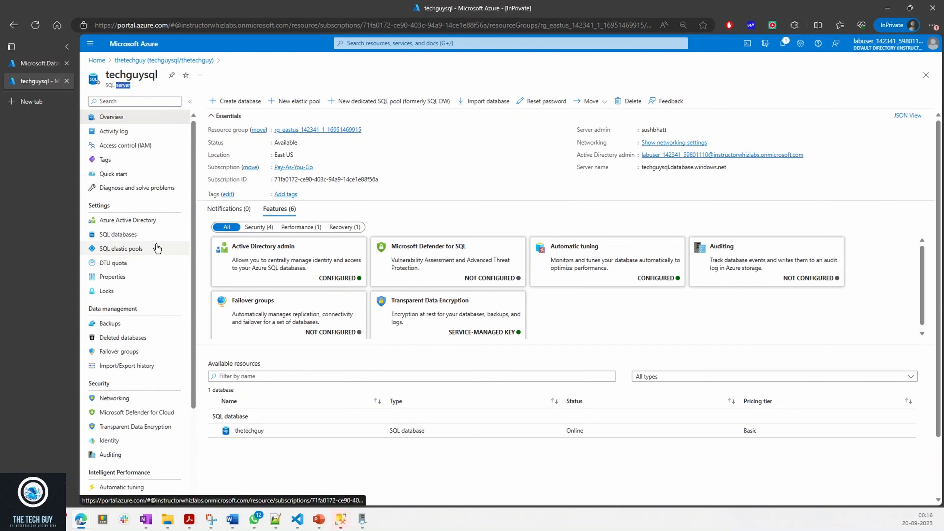
scroll(157, 248, "down", 3)
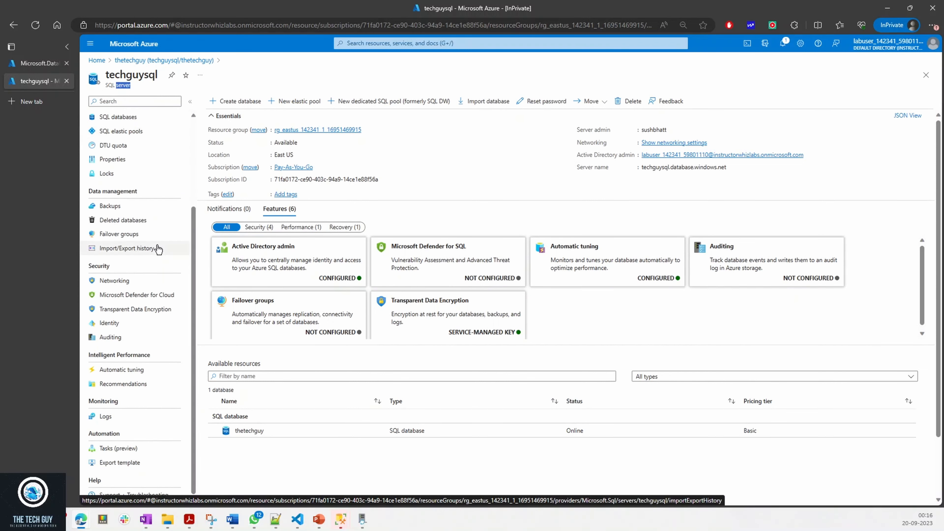
scroll(131, 189, "up", 3)
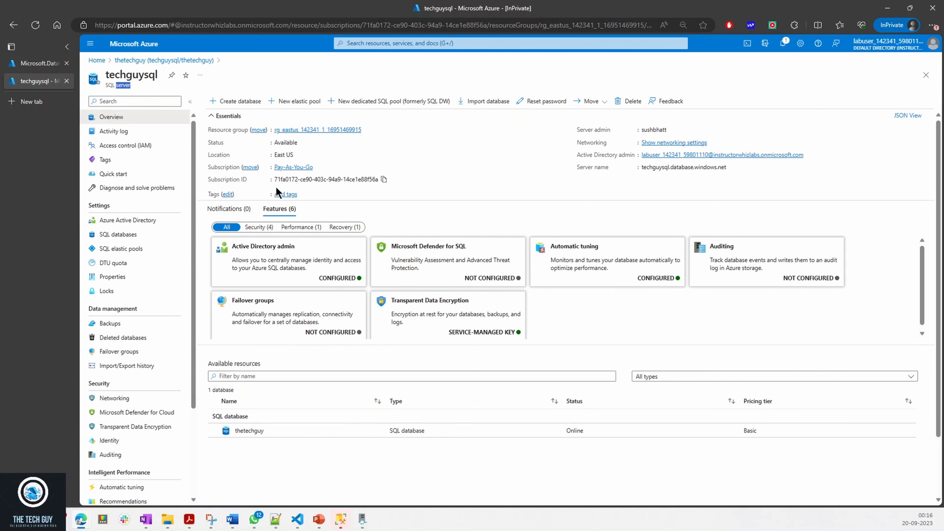
left_click(120, 235)
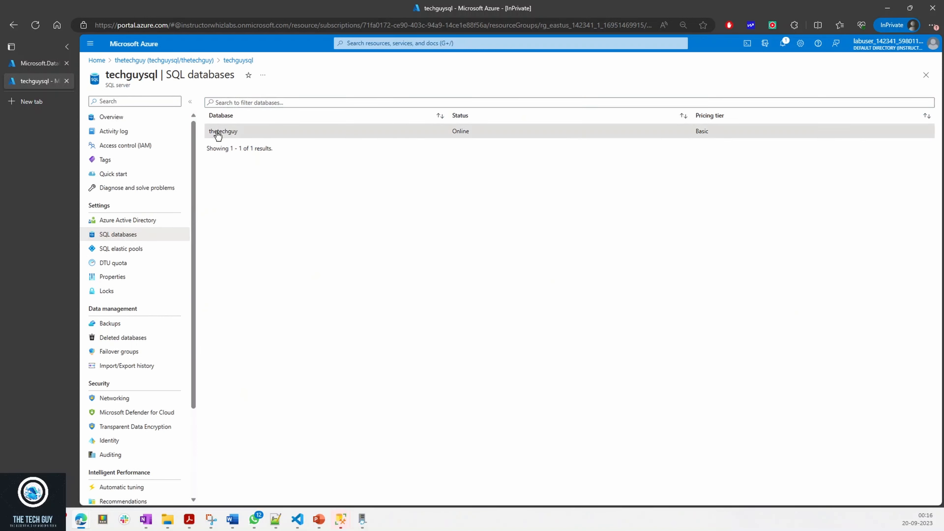
left_click(217, 132)
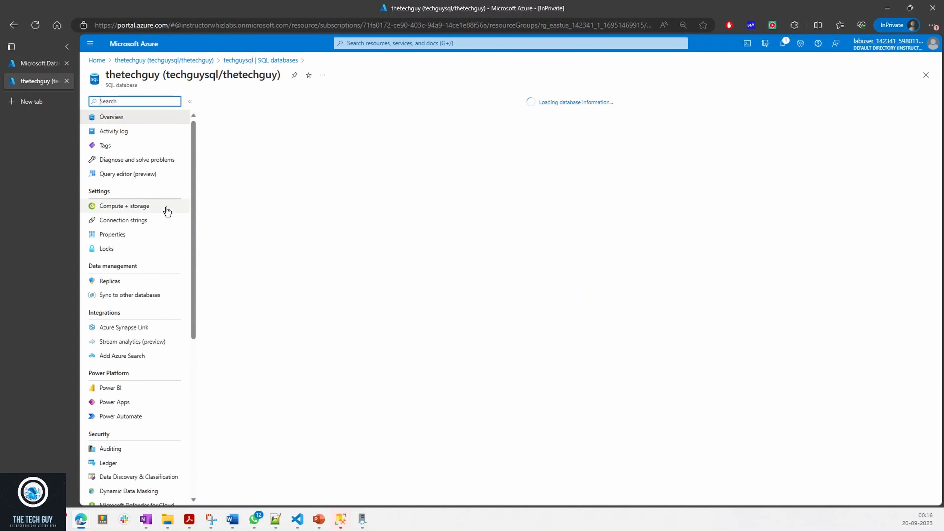
Step: Scroll the thetechguy database Overview before moving to SSMS's Connect to Server dialog
scroll(166, 215, "down", 1)
scroll(166, 215, "up", 1)
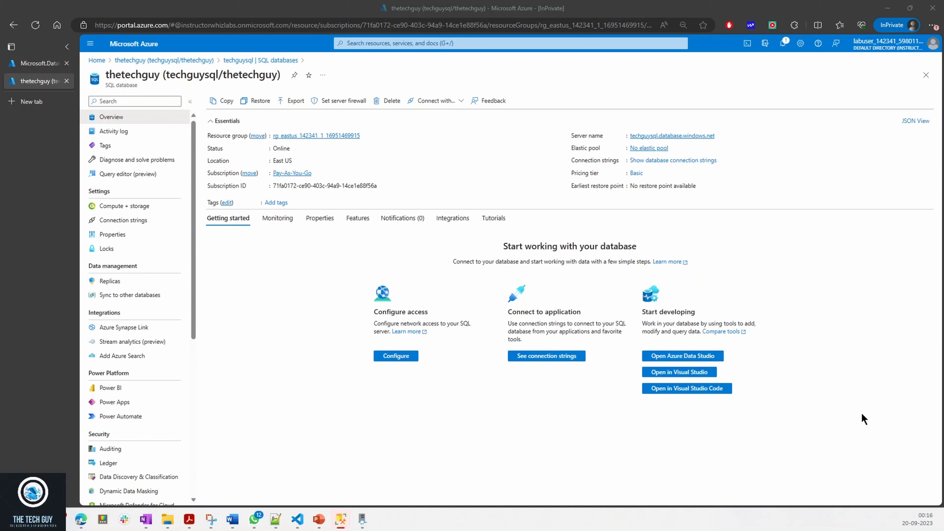
scroll(155, 366, "down", 5)
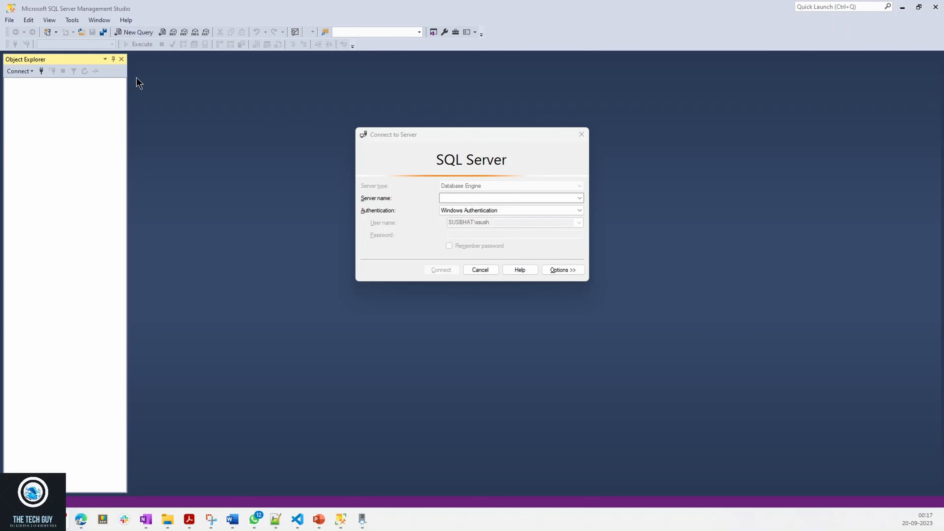
Step: Copy the server name techguysql.database.windows.net from the portal into the Server name field
left_click(510, 198)
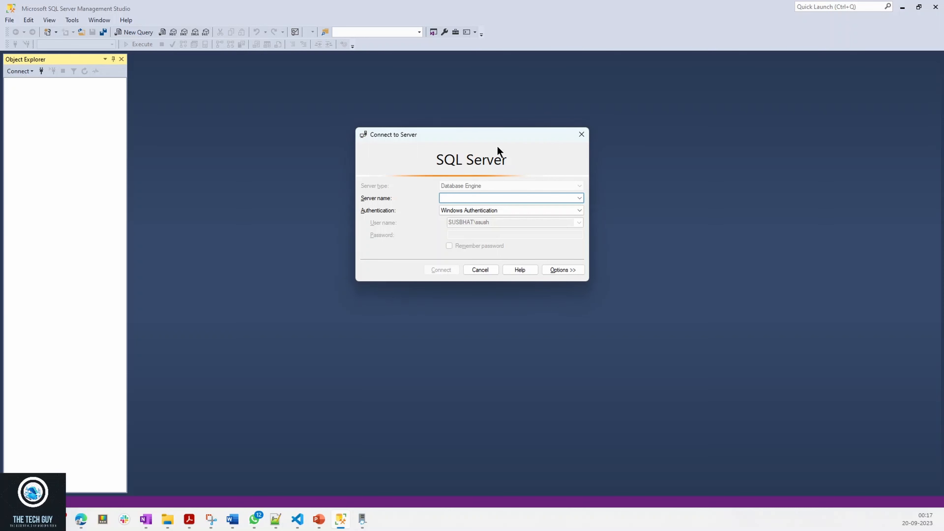
key("super")
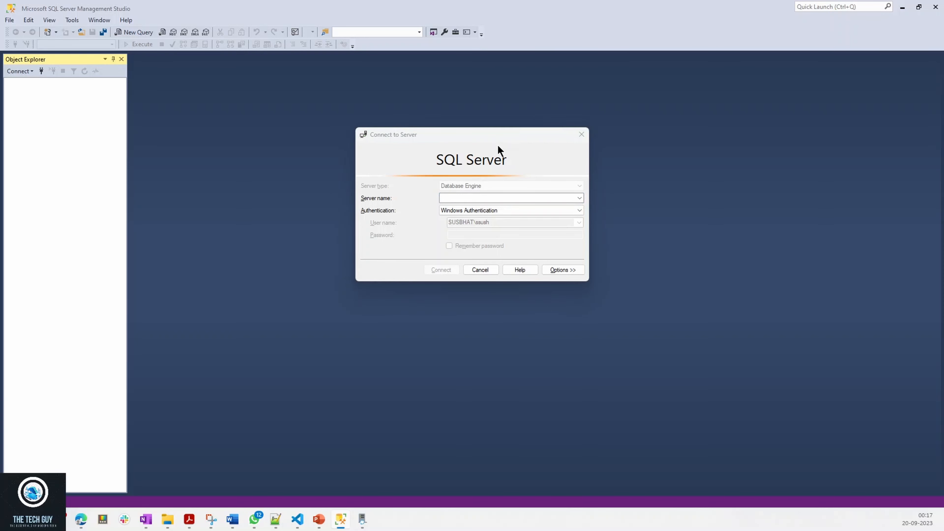
key("alt+Tab")
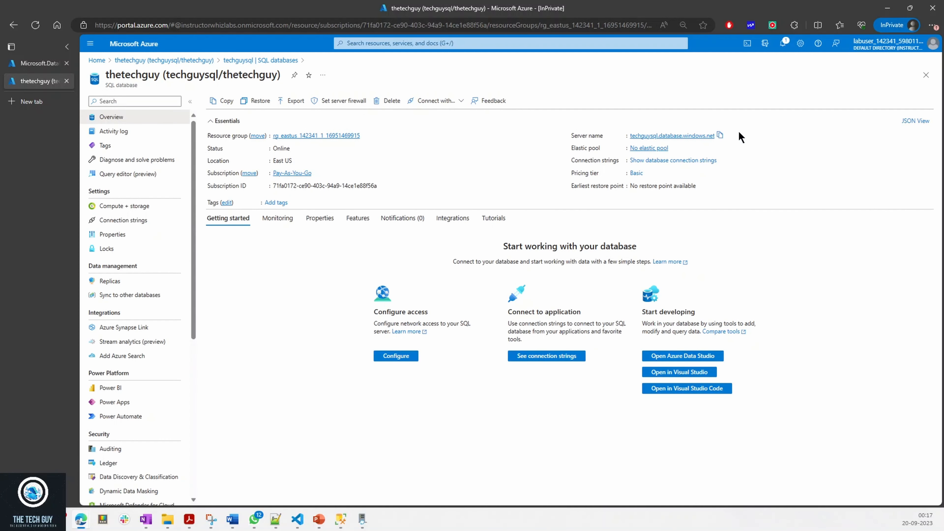
left_click(718, 136)
key("alt+Tab")
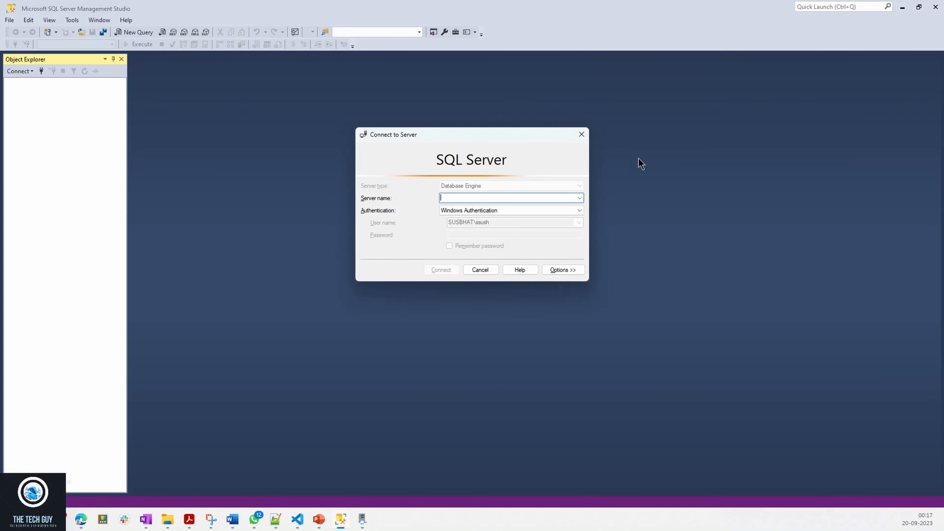
key("ctrl+v")
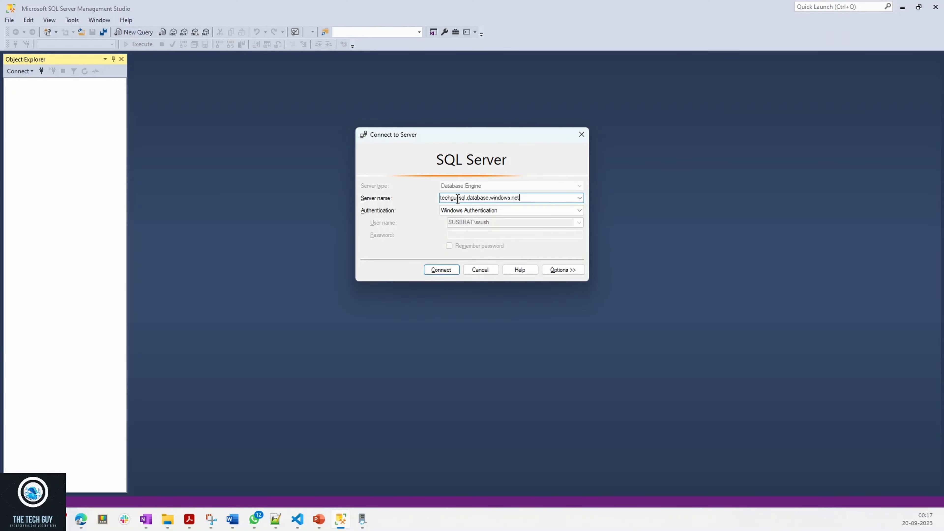
Step: Choose SQL Server Authentication, enter the login and password, and connect
left_click(578, 210)
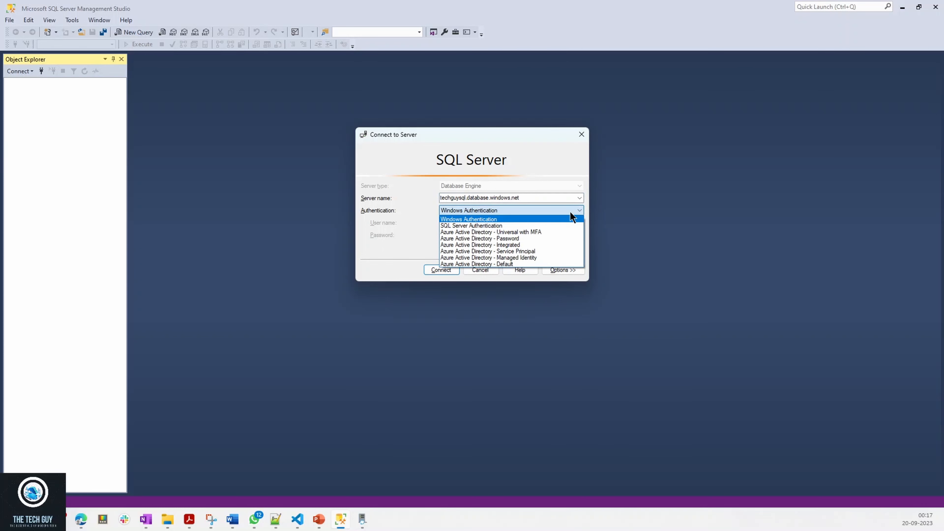
left_click(476, 225)
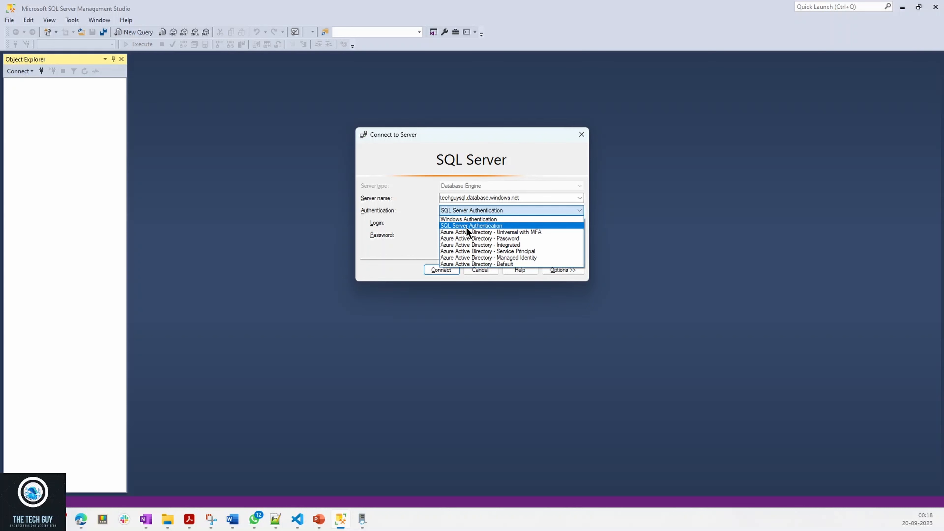
left_click(466, 226)
left_click(470, 223)
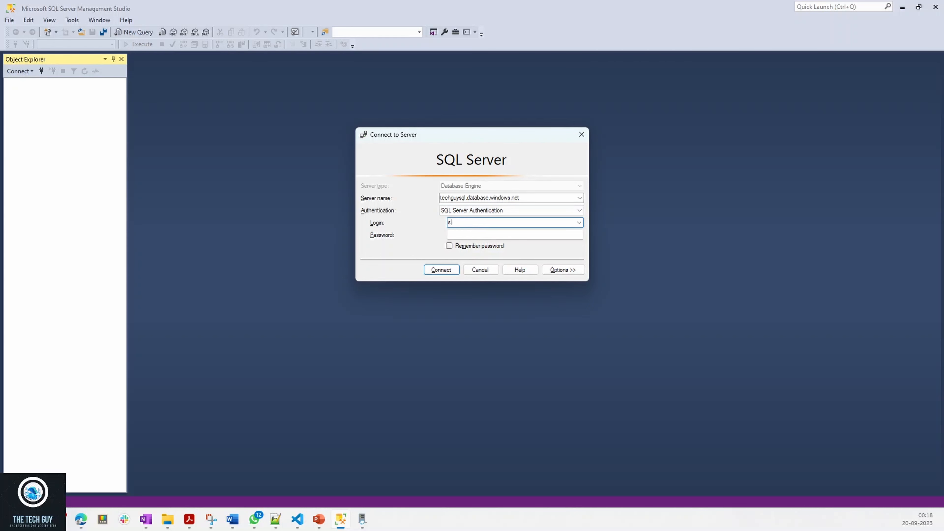
key("Tab")
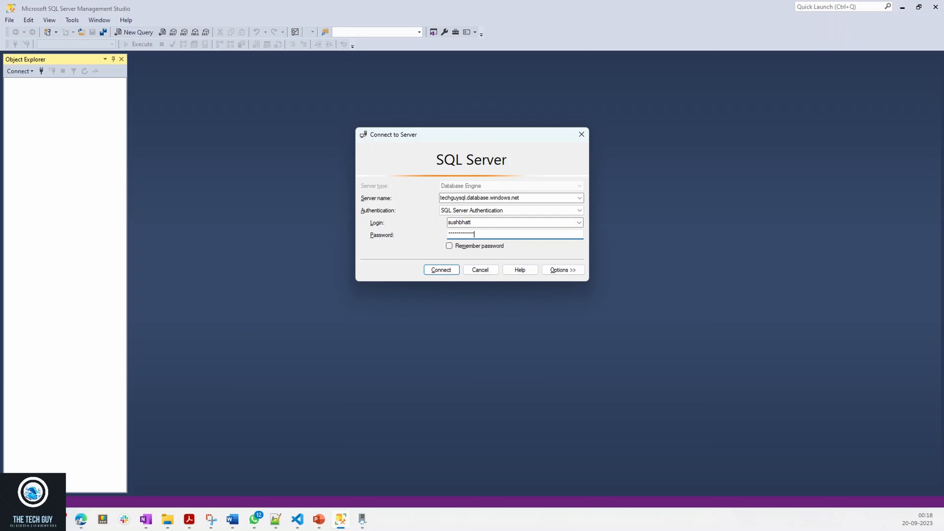
left_click(448, 270)
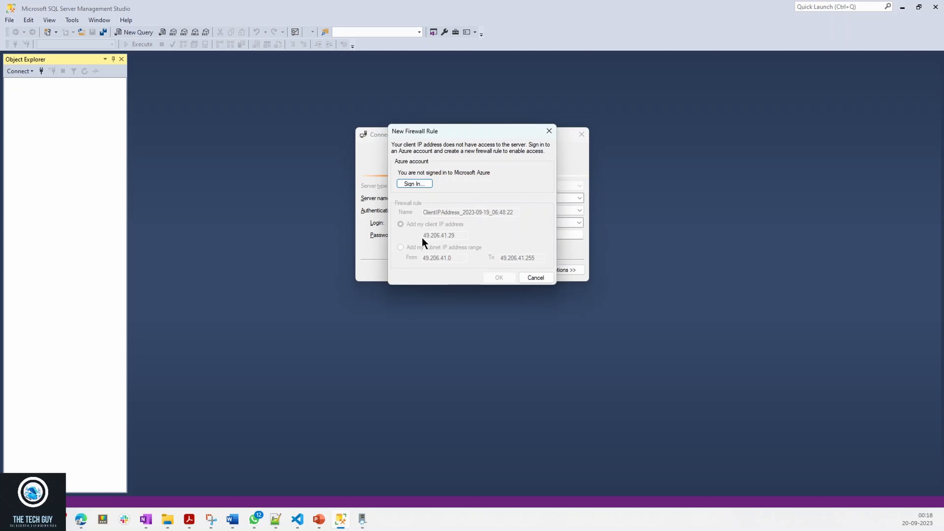
Step: Sign in to Azure from the New Firewall Rule prompt, then open the techguysql server in the portal
left_click(416, 183)
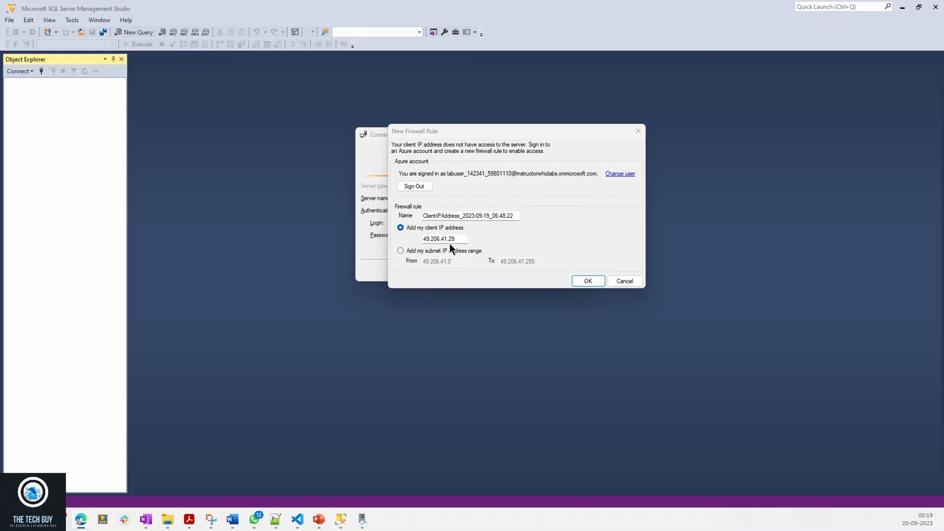
mouse_move(85, 524)
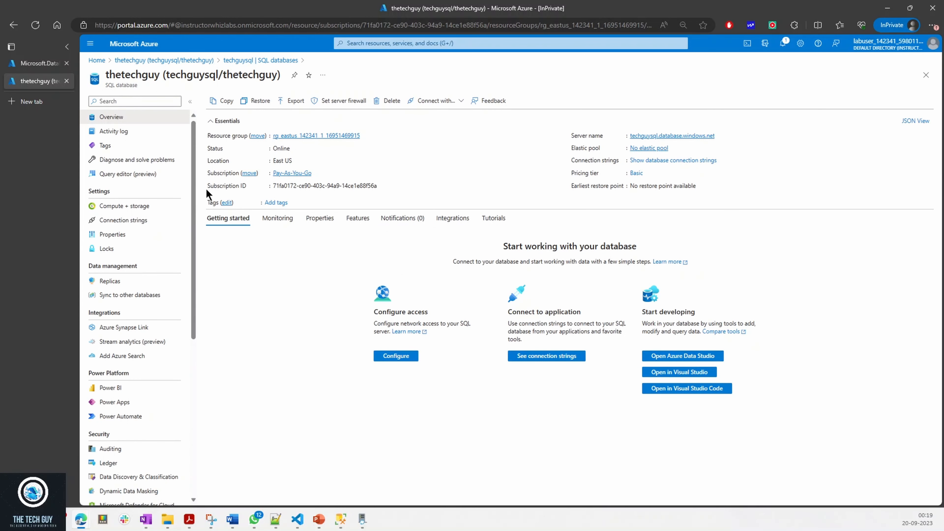
left_click(694, 136)
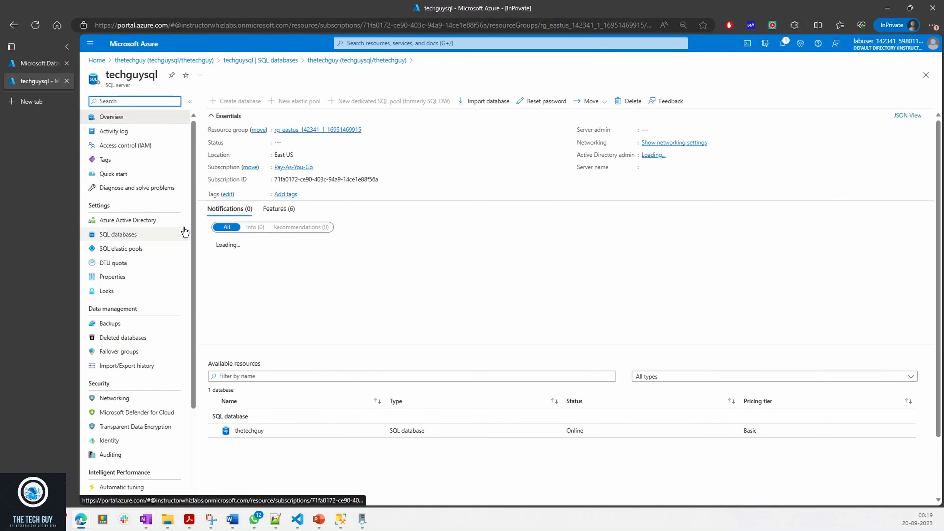
Step: Review techguysql's Networking firewall rules, opening then cancelling the Add a firewall rule form
left_click(108, 401)
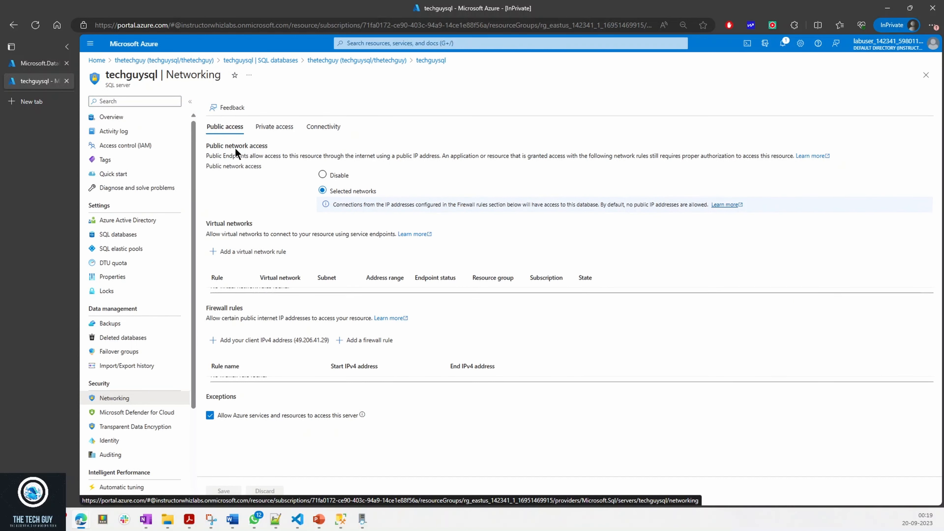
left_click_drag(214, 145, 274, 146)
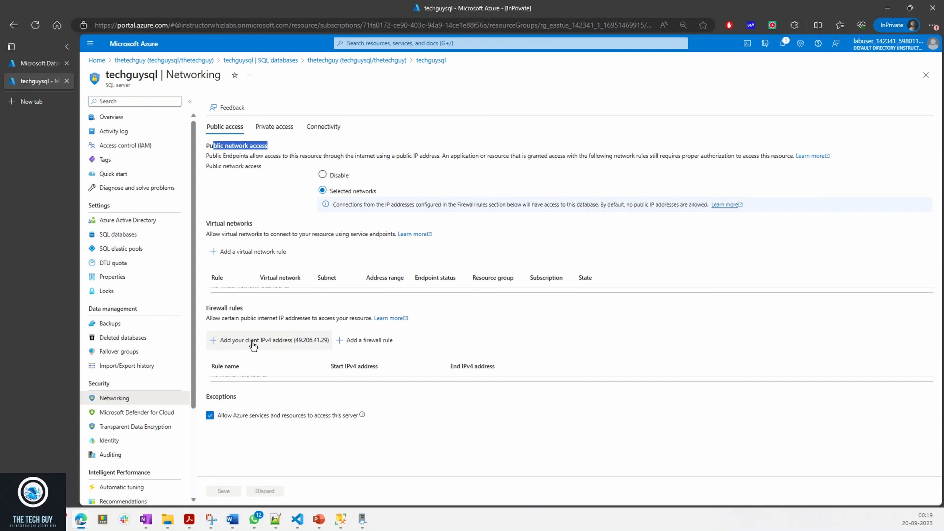
left_click(366, 337)
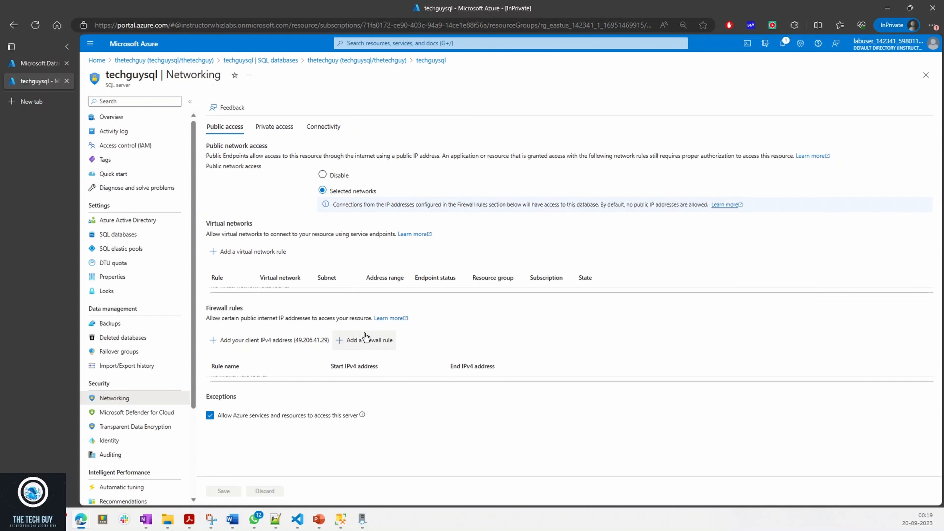
left_click(437, 398)
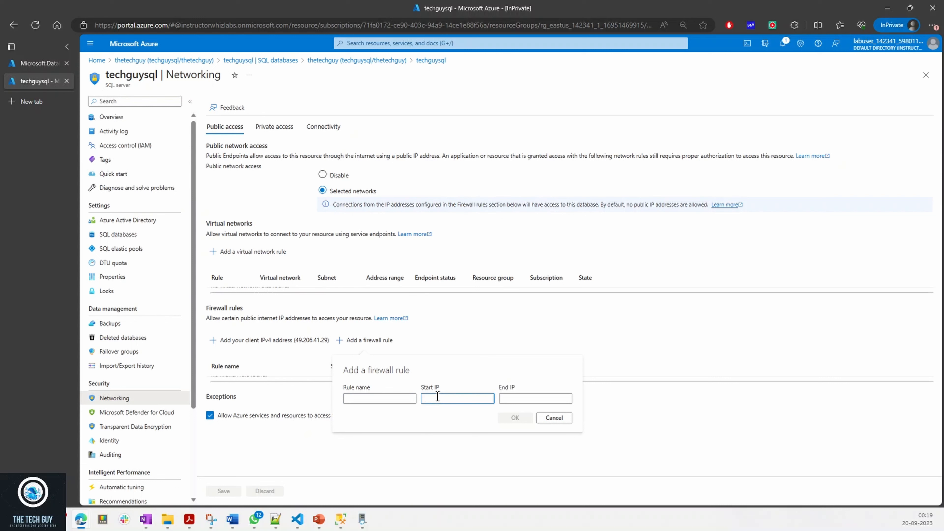
left_click(554, 418)
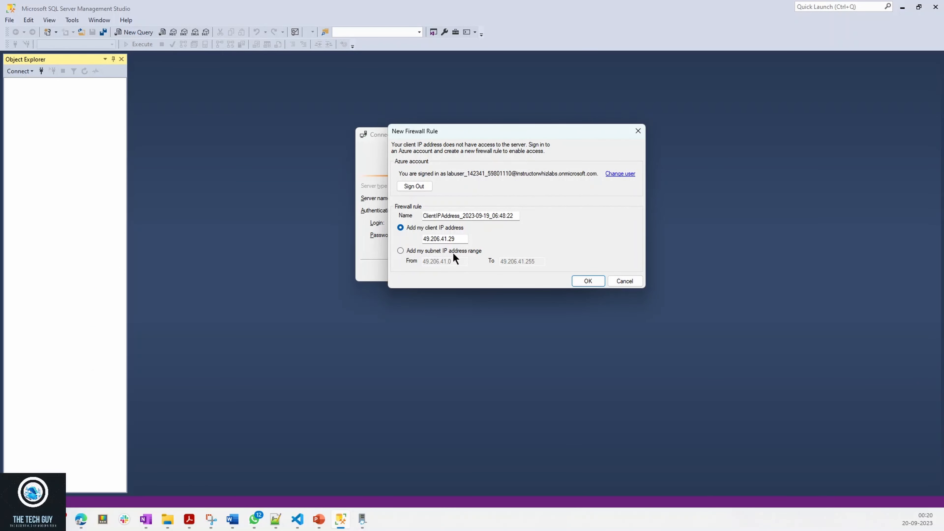
Step: Add the firewall rule for client IP 49.206.41.29, finish connecting, and return to the portal
left_click(587, 280)
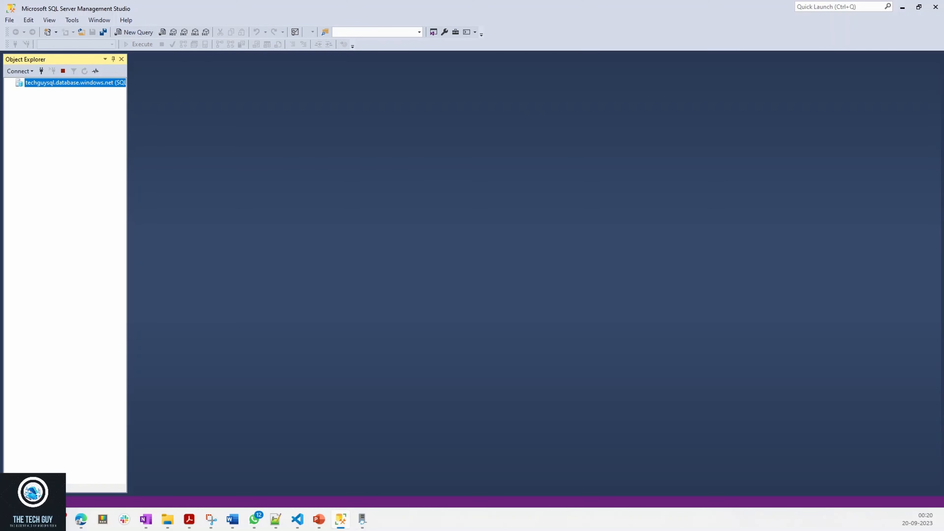
key("alt+Tab")
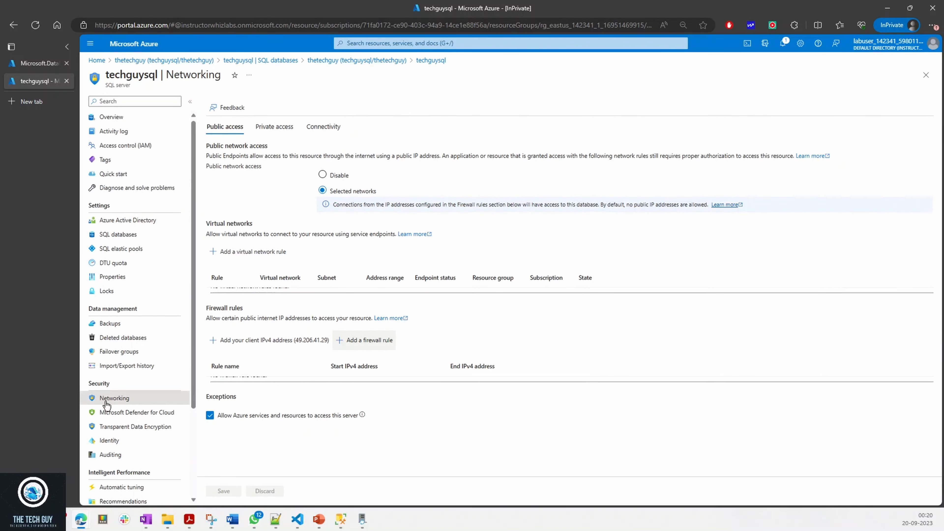
Step: Verify the ClientIPAddress_2023-09-19_06:48:22 rule for 49.206.41.29, then reopen the thetechguy database
left_click(110, 412)
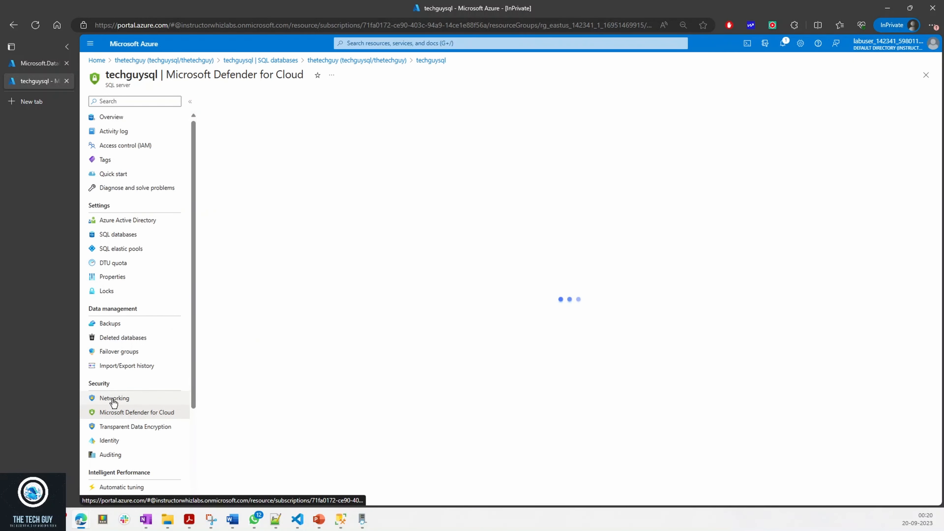
left_click(114, 399)
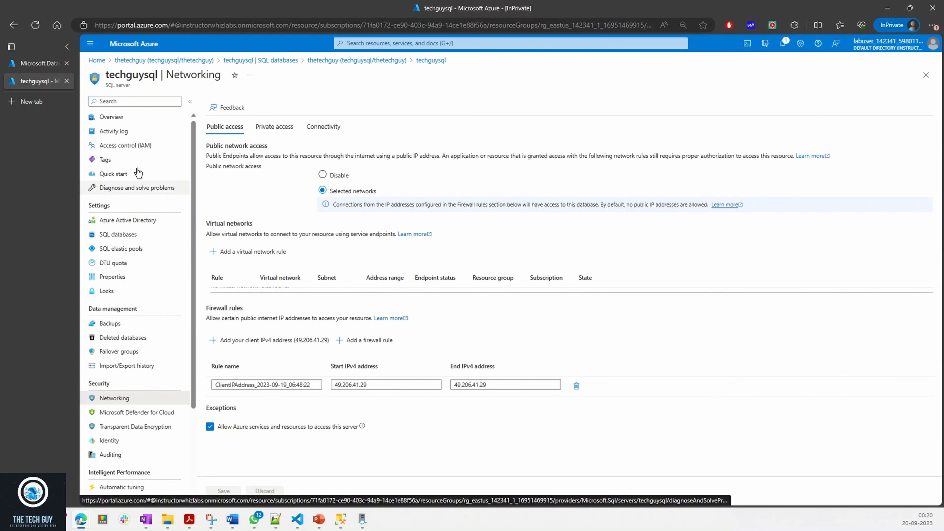
left_click(260, 60)
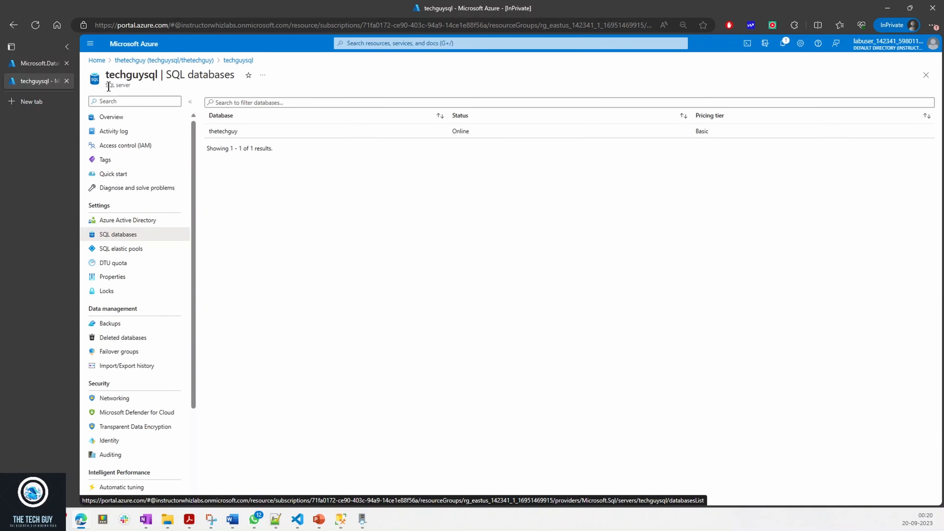
left_click_drag(109, 86, 158, 75)
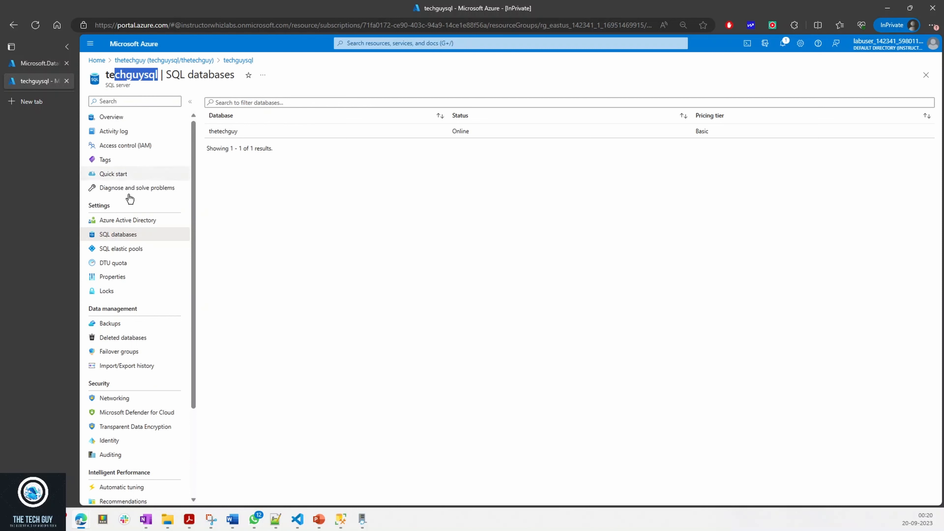
left_click_drag(108, 235, 142, 227)
left_click(210, 132)
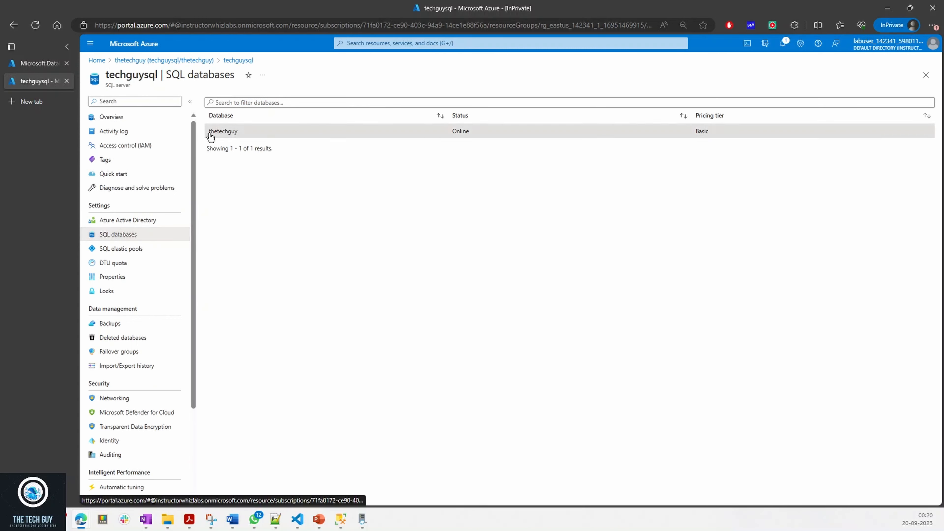
left_click_drag(116, 75, 158, 79)
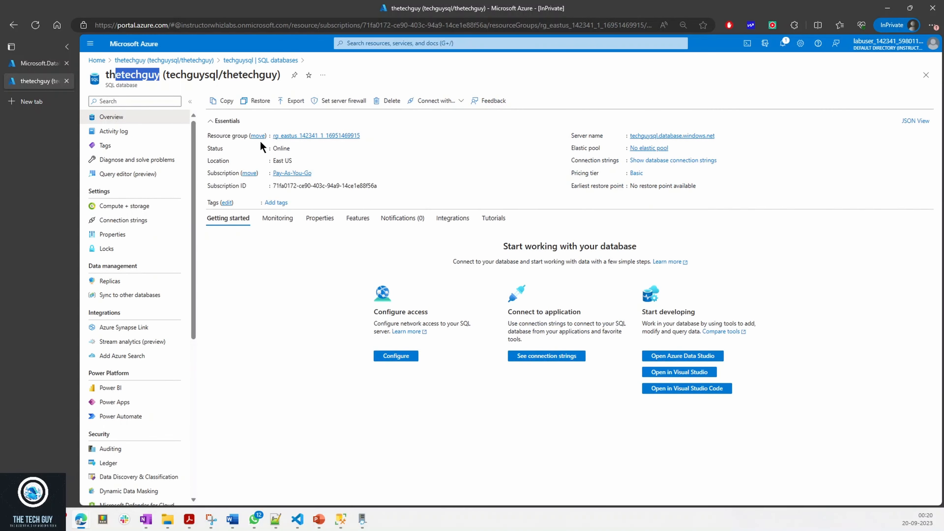
Step: Open thetechguy's Query editor, dismiss the certificate prompt, and log in with the SQL password
left_click(126, 174)
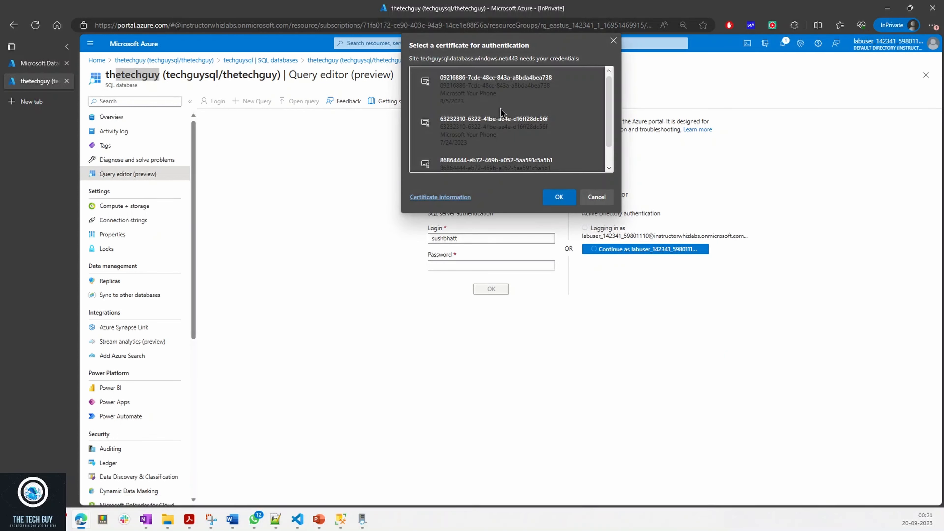
scroll(572, 152, "down", 1)
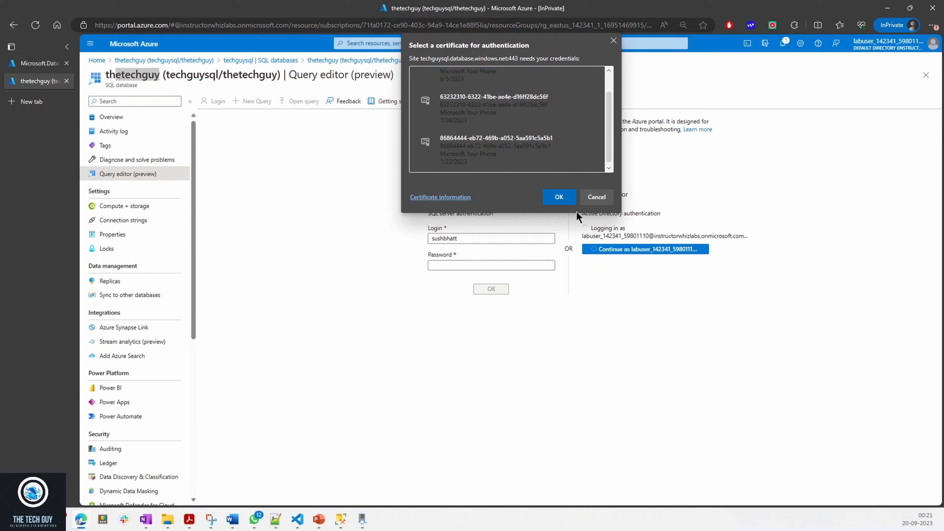
scroll(490, 144, "up", 1)
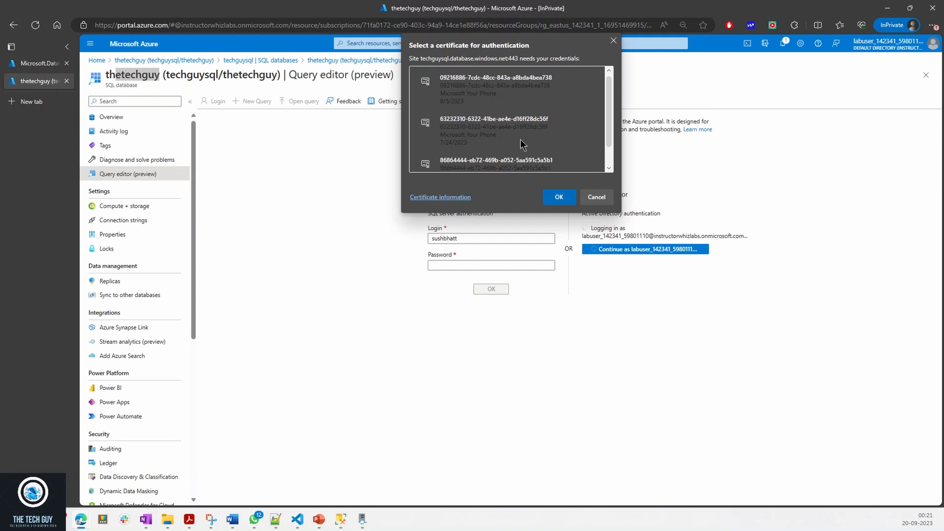
scroll(534, 144, "down", 1)
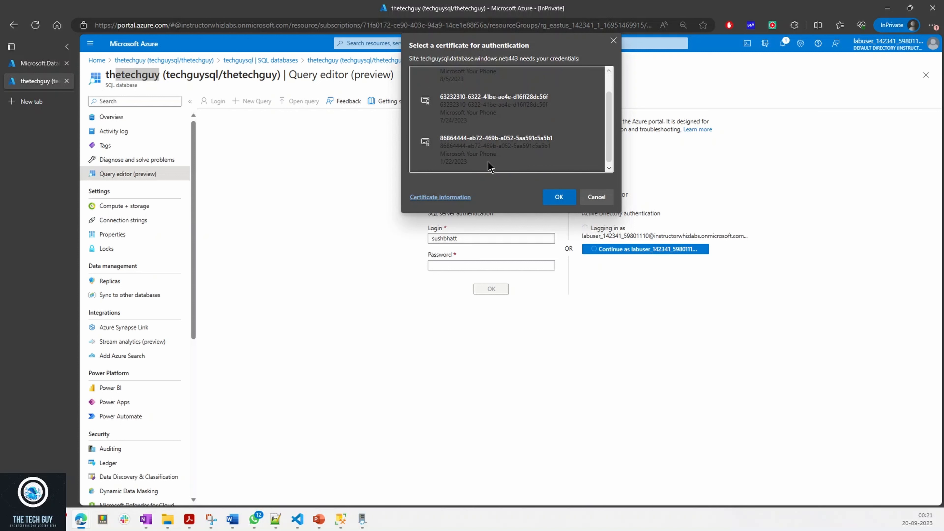
scroll(489, 164, "up", 1)
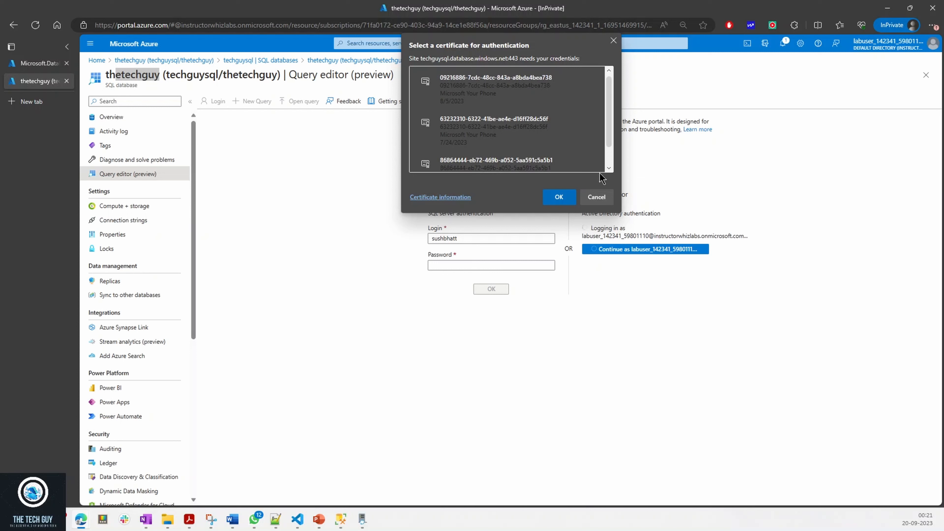
left_click(596, 197)
left_click(447, 265)
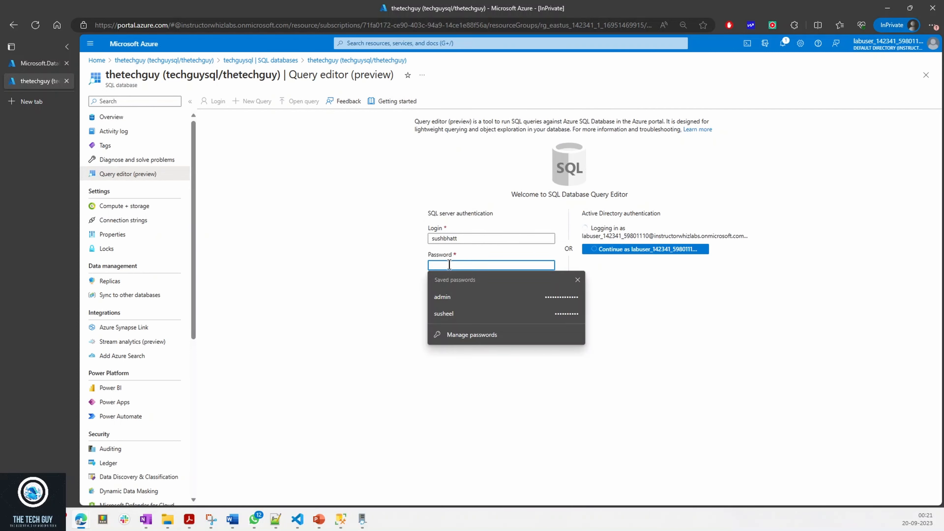
type("••")
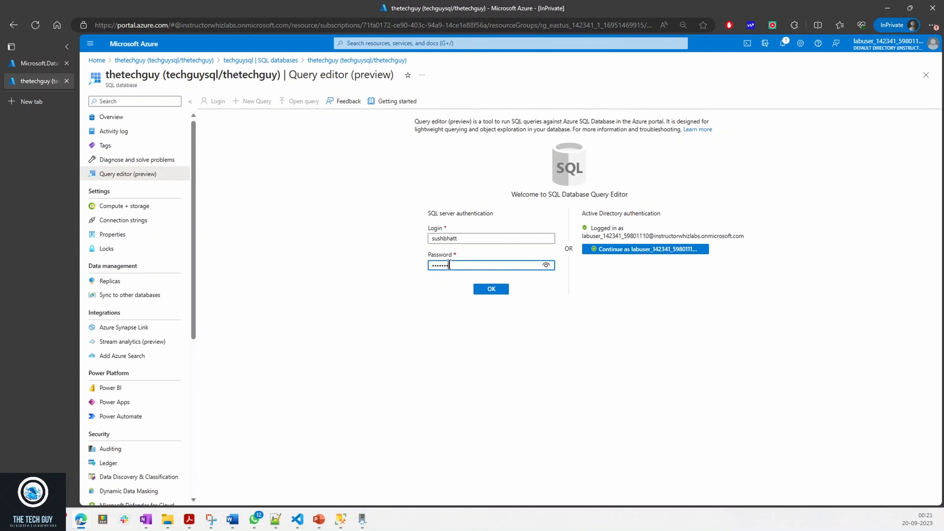
key("Return")
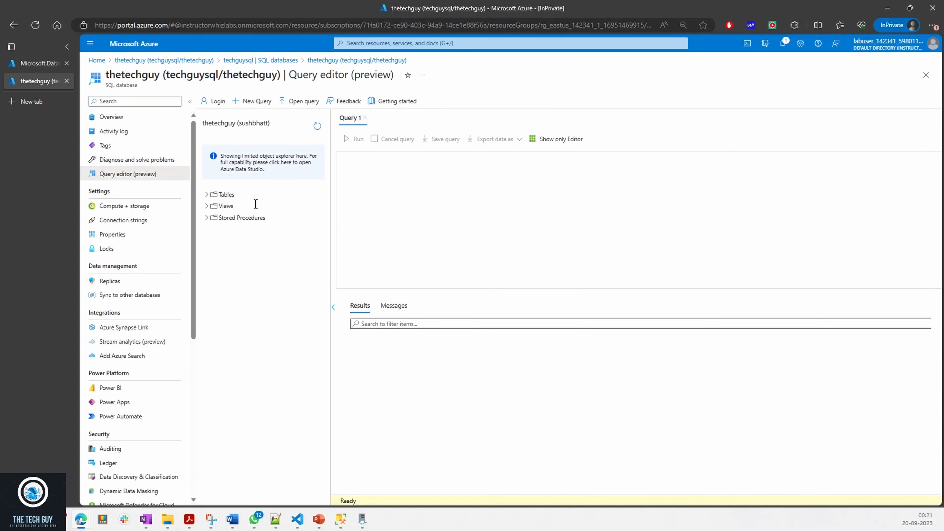
left_click(206, 195)
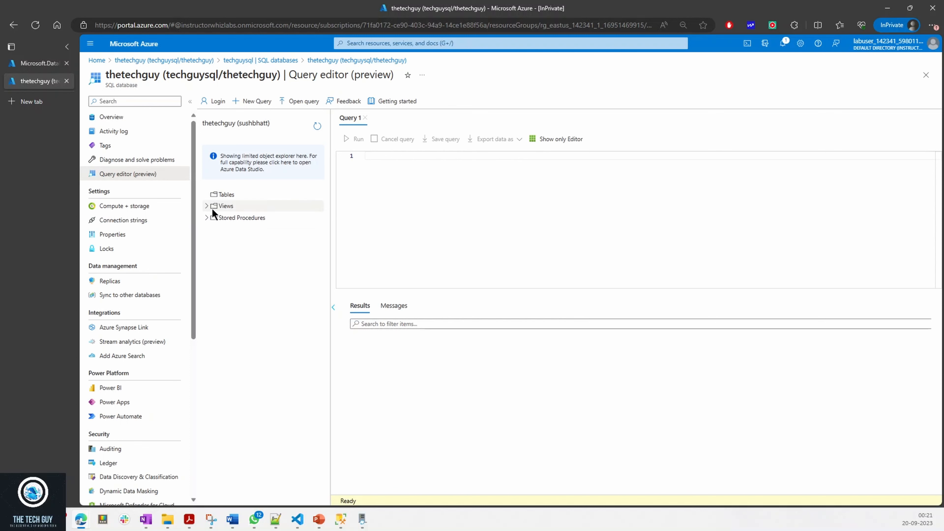
left_click_drag(216, 124, 248, 124)
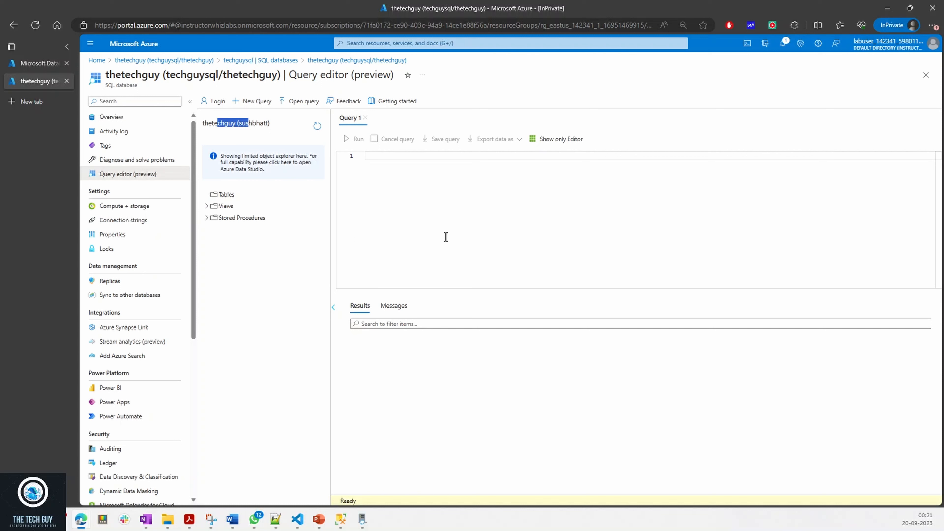
left_click(436, 224)
key("alt+Tab")
left_click(389, 199)
type("CREATE TABLE dbo.whiz (     ID int IDENTITY(1, 1) NOT NULL,     FirstName varchar(50),     LastName varchar(50) ) GO INSERT INTO whiz (FirstName, LastName) VALUES ('John', 'Doe') INSERT INTO whiz (FirstName, LastName) VALUES ('Jane', 'Doe') GO")
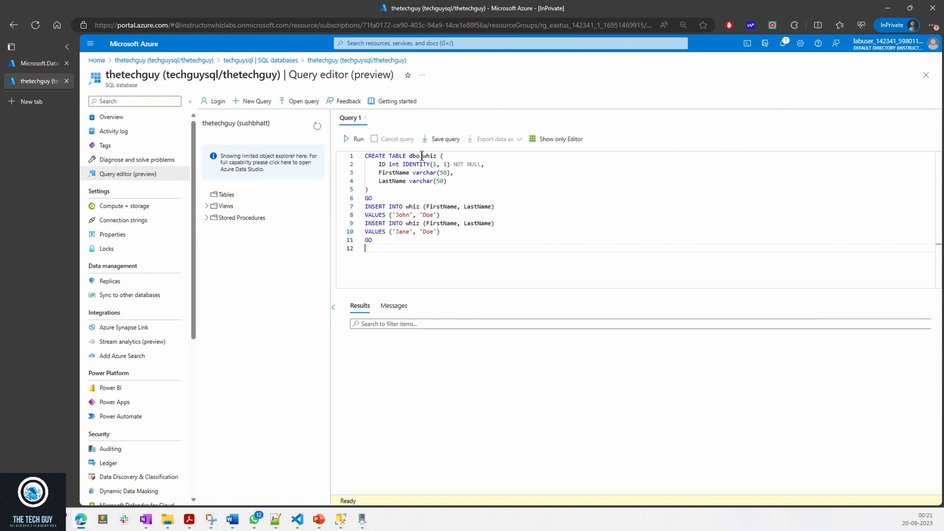
left_click_drag(422, 155, 434, 156)
type("techguy")
double_click(437, 156)
left_click_drag(457, 182, 372, 168)
left_click(386, 166)
left_click_drag(389, 252, 366, 156)
key("BackSpace")
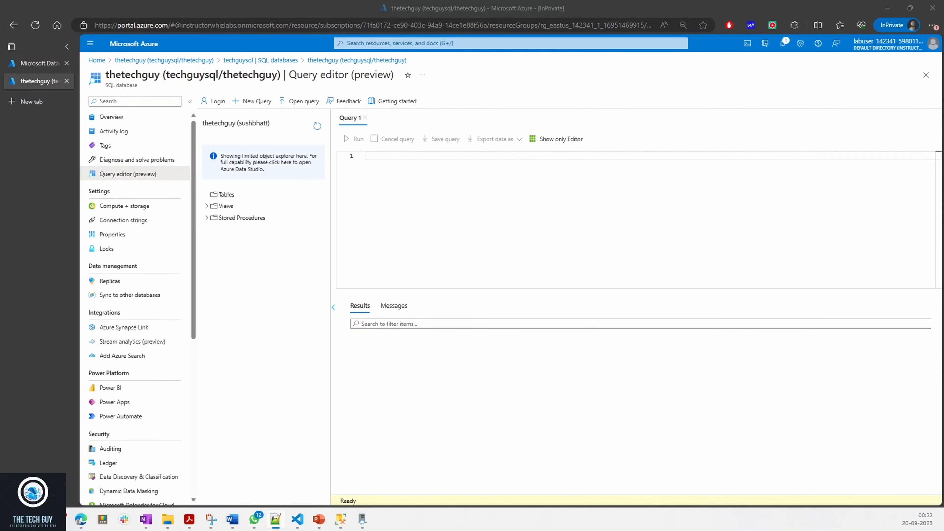
Step: Paste and run the script creating table dbo.techguy with two sample rows
left_click(521, 228)
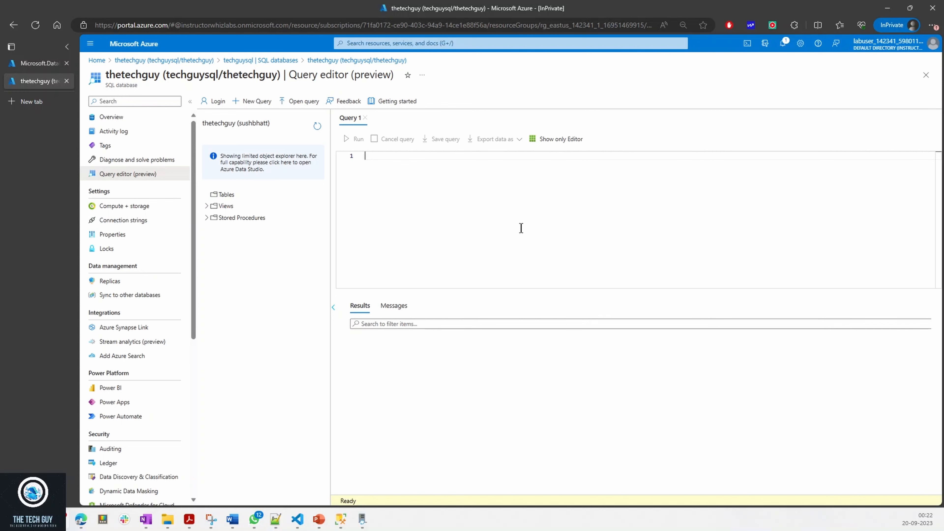
type("CREATE TABLE dbo.techguy (     ID int IDENTITY(1, 1) NOT NULL,     FirstName varchar(50),     LastName varchar(50) ) GO INSERT INTO techguy (FirstName, LastName) VALUES ('John', 'Doe') INSERT INTO techguy (FirstName, LastName) VALUES ('Jane', 'Doe') GO")
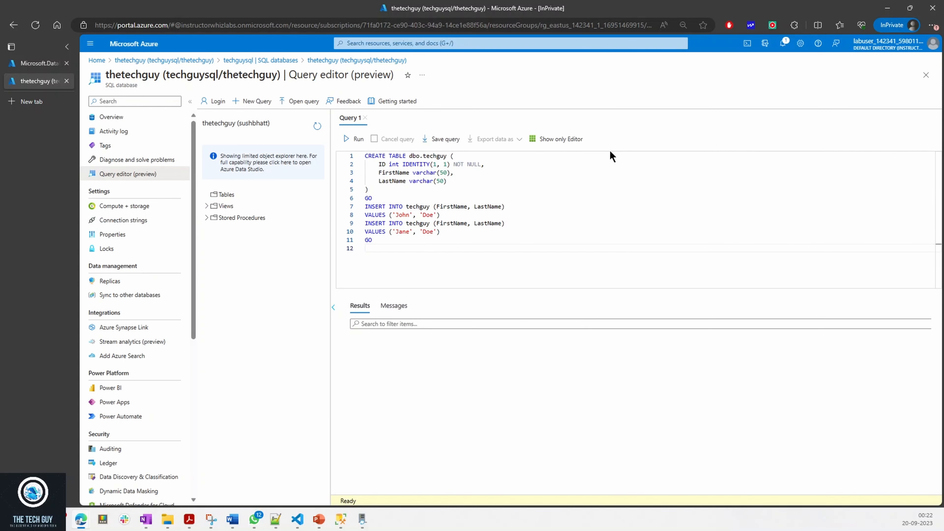
double_click(427, 157)
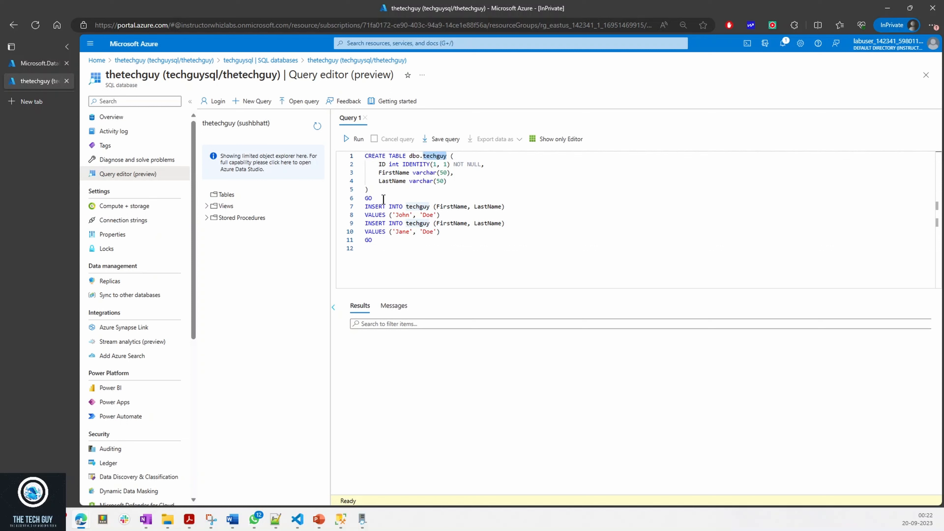
left_click_drag(369, 189, 364, 156)
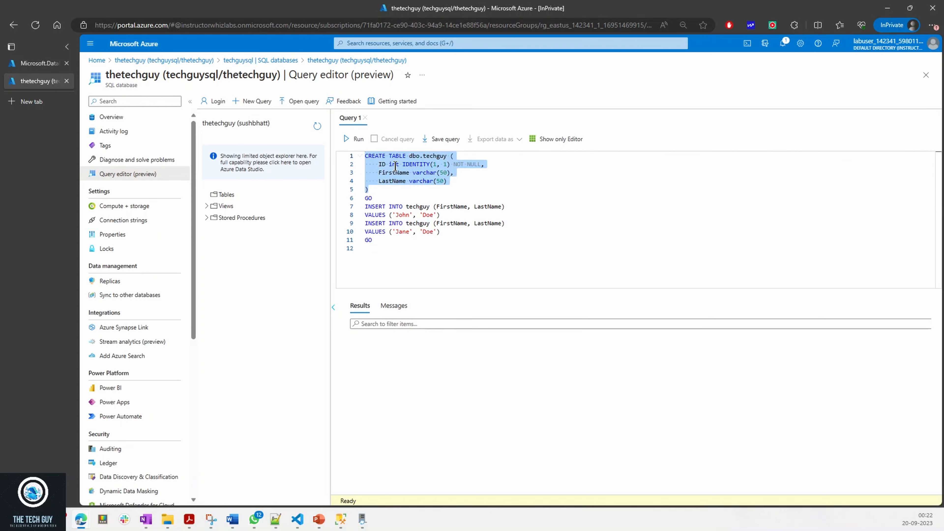
left_click(409, 206)
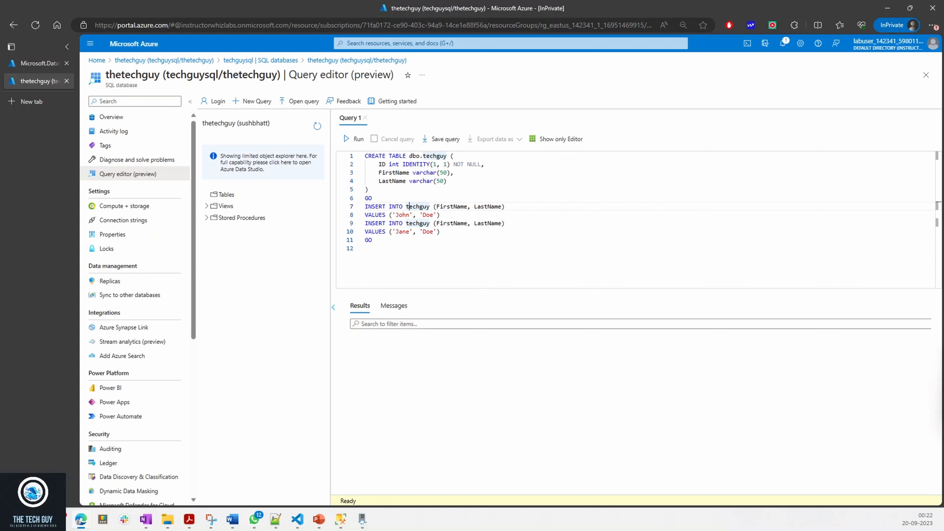
left_click(403, 223)
left_click(348, 138)
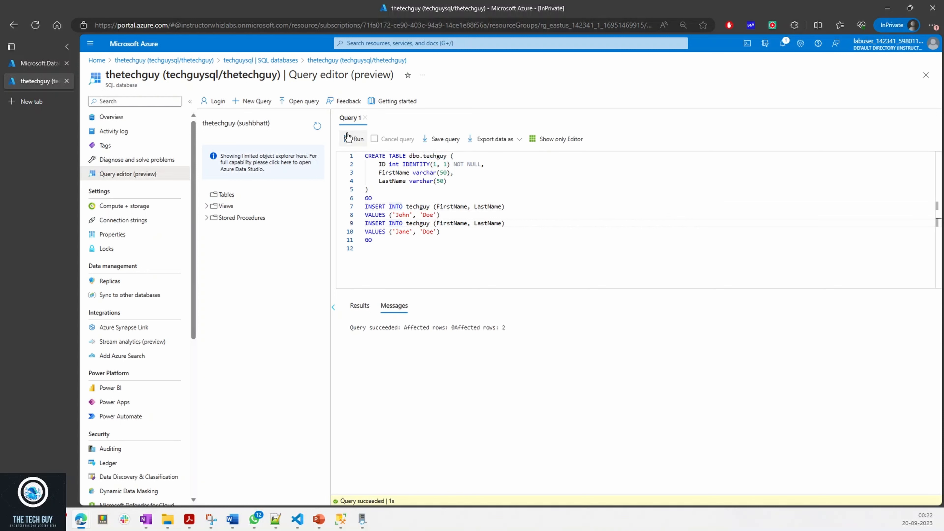
Step: Refresh the object explorer and expand Tables to find dbo.techguy
left_click(220, 195)
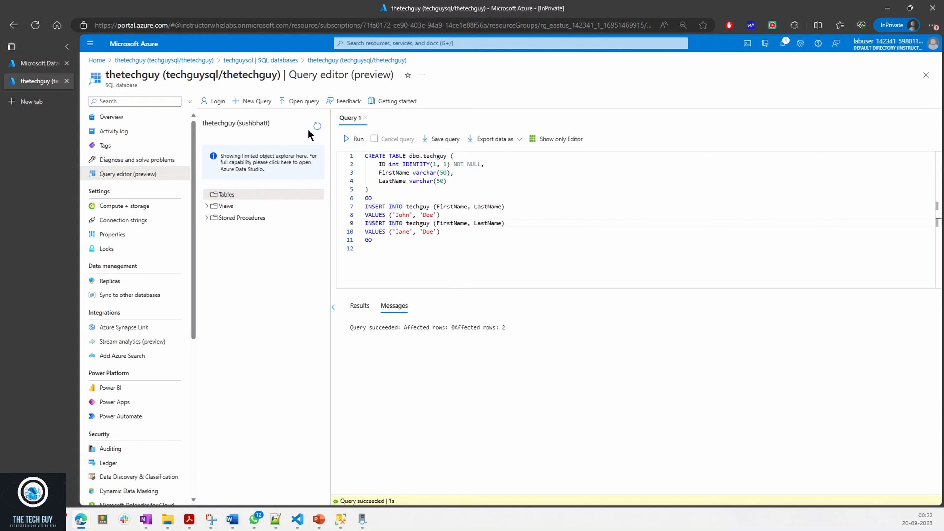
left_click(317, 126)
left_click(205, 194)
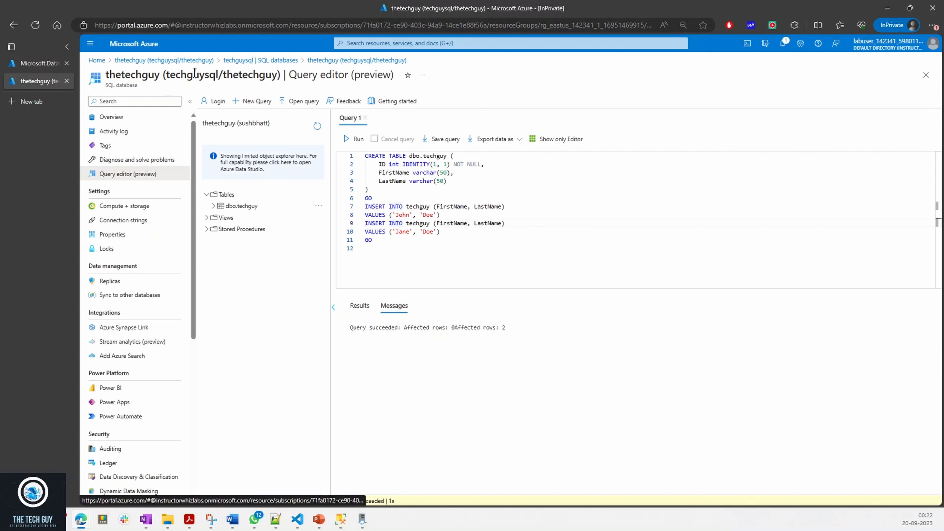
left_click_drag(108, 85, 134, 84)
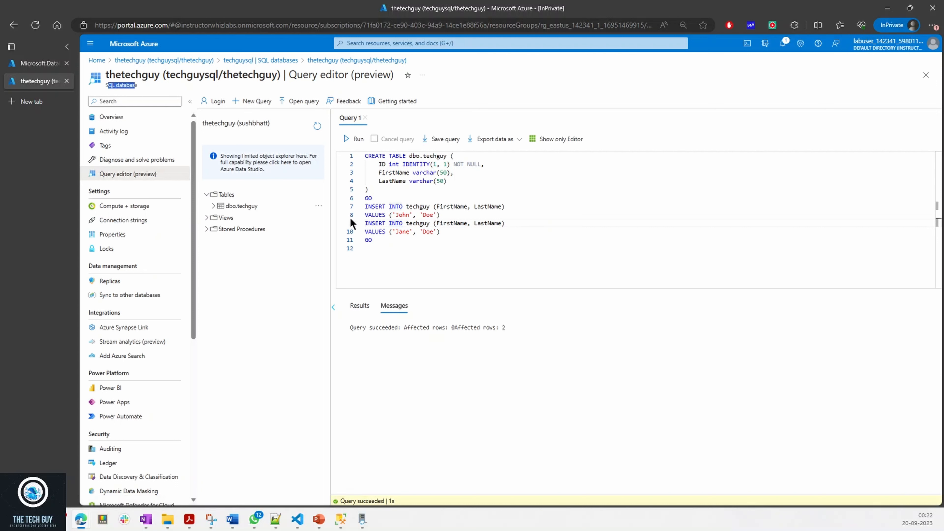
left_click_drag(381, 242, 357, 155)
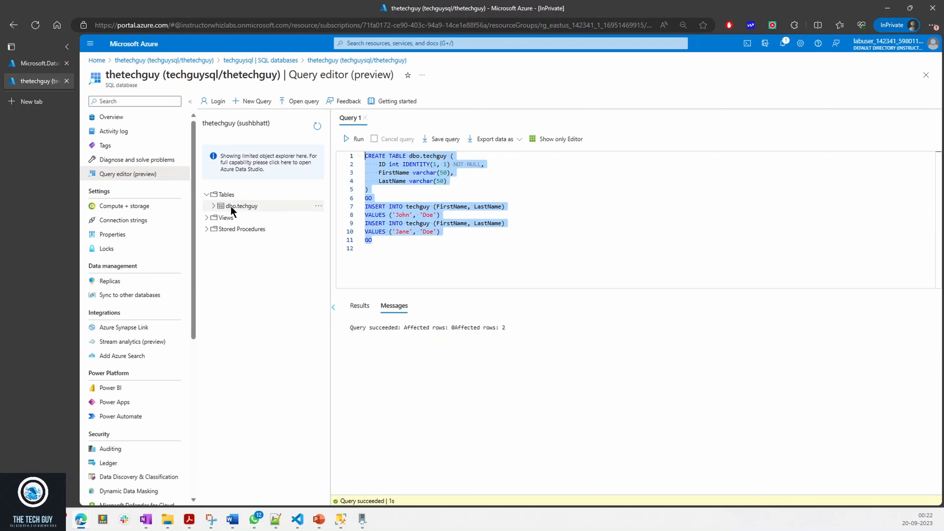
left_click(262, 204)
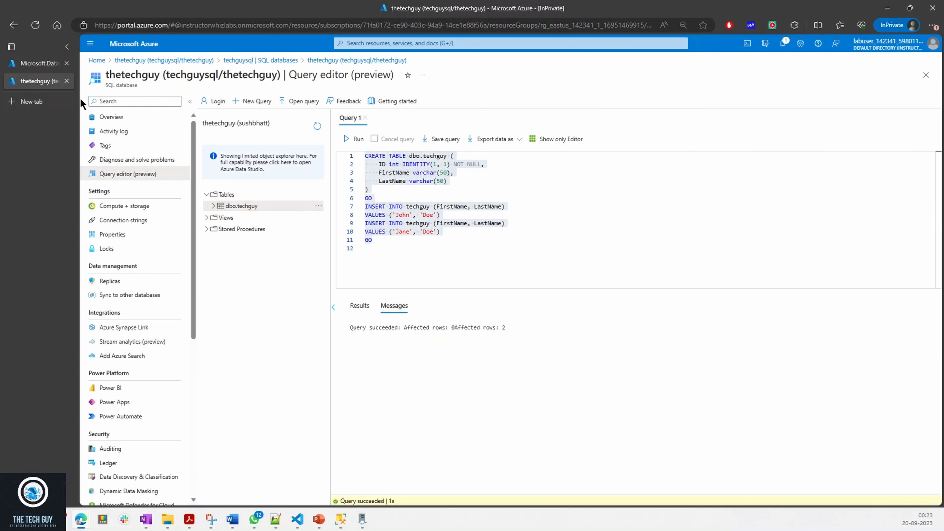
Step: Go to the deployed thetechguyadf data factory resource and launch Data Factory Studio
left_click(46, 63)
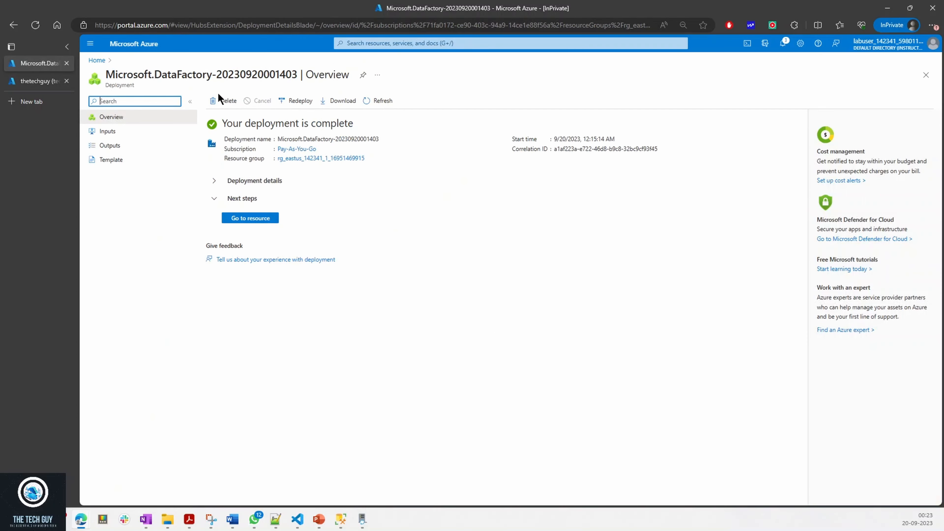
left_click(250, 217)
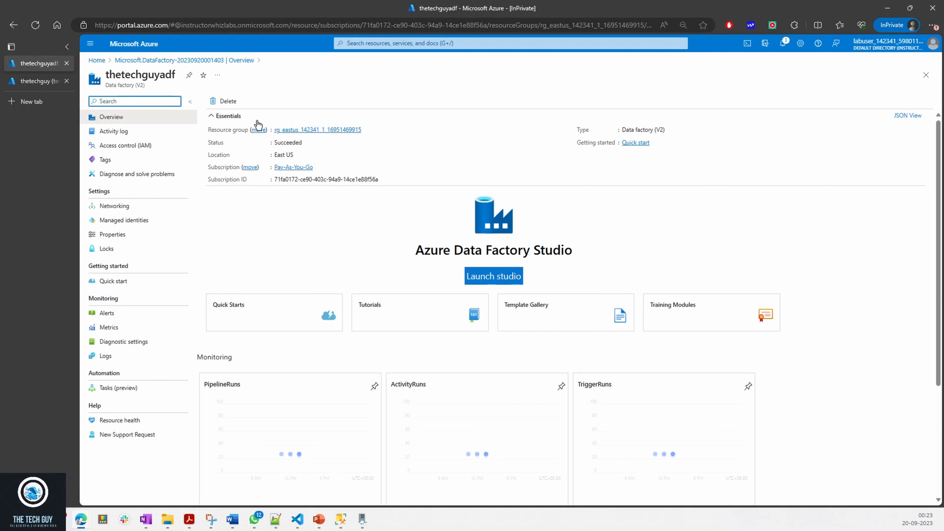
left_click_drag(109, 85, 152, 89)
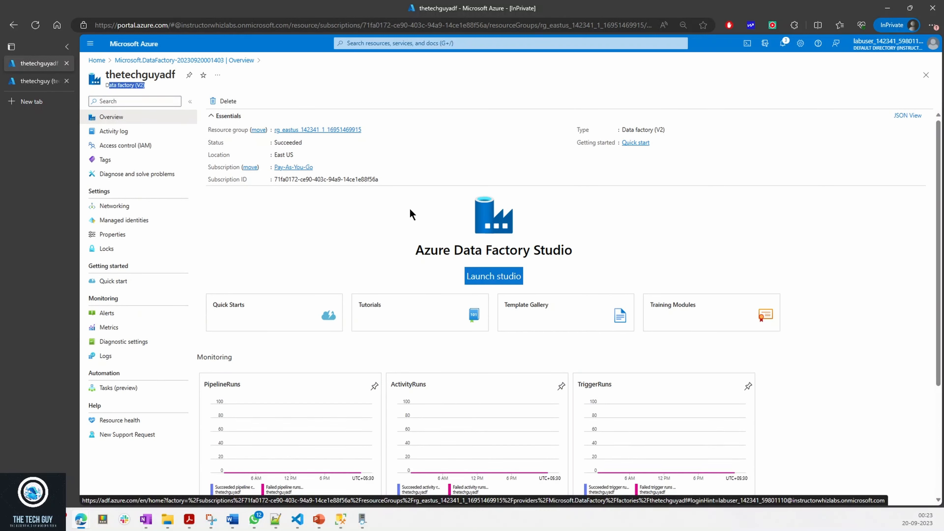
left_click(493, 277)
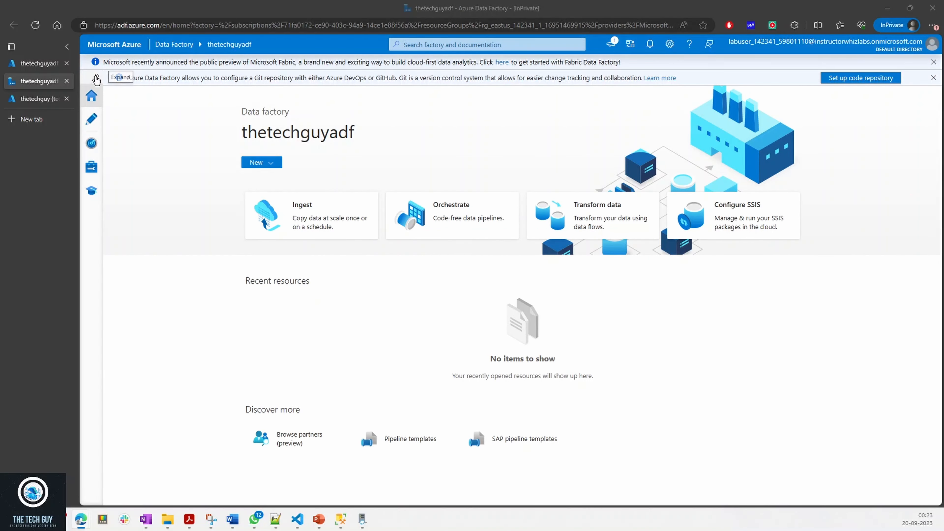
Step: Start the Copy Data tool with the task set to run once
left_click(97, 80)
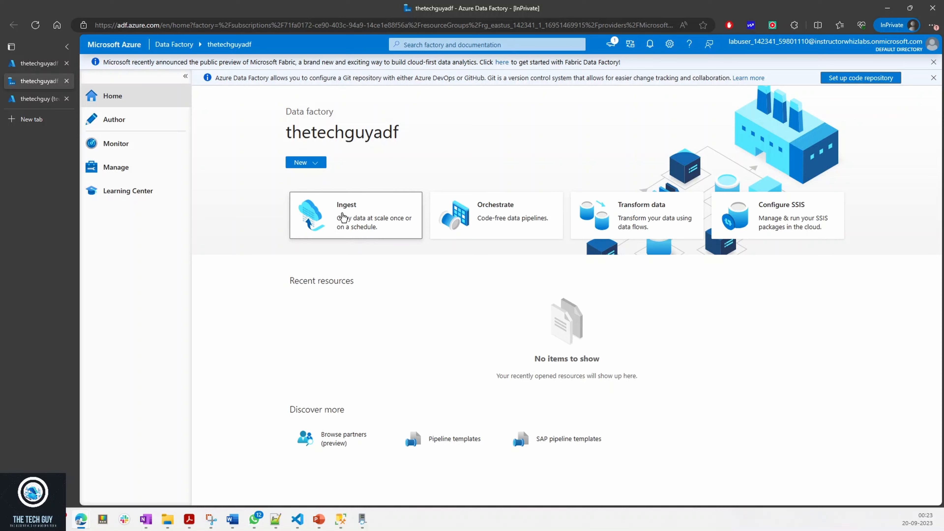
left_click(342, 218)
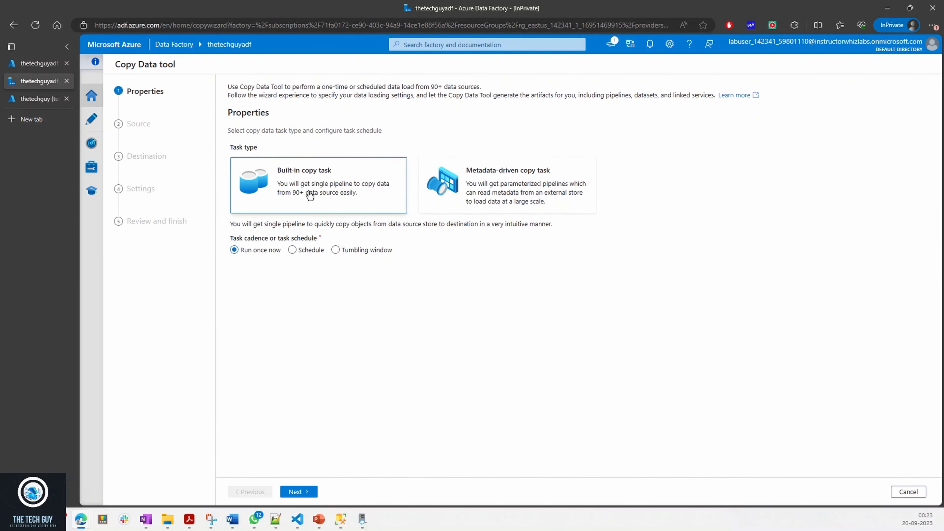
left_click_drag(238, 86, 287, 86)
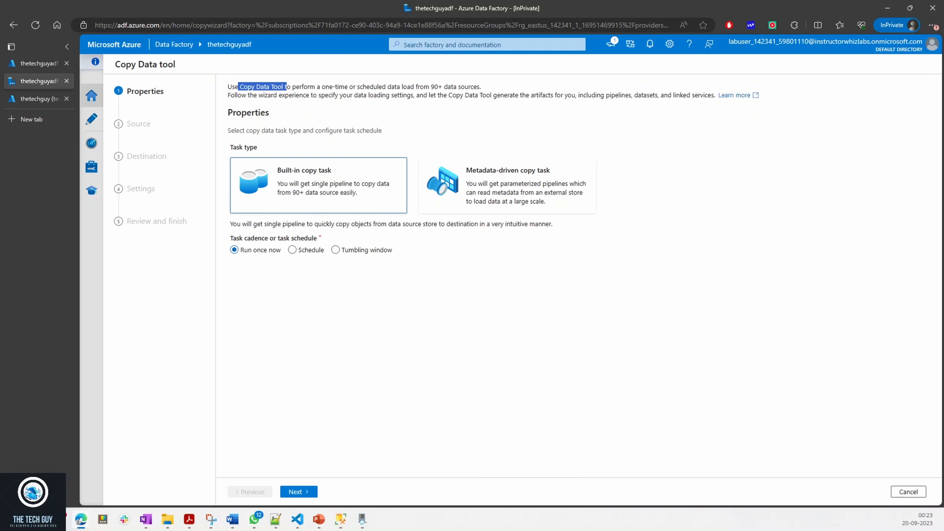
left_click(256, 253)
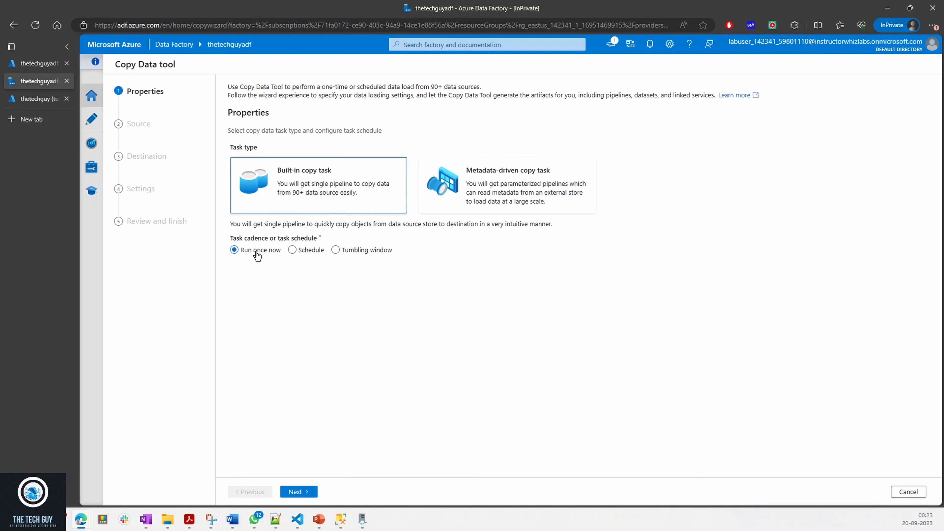
left_click(256, 255)
left_click(305, 250)
left_click_drag(354, 249, 387, 254)
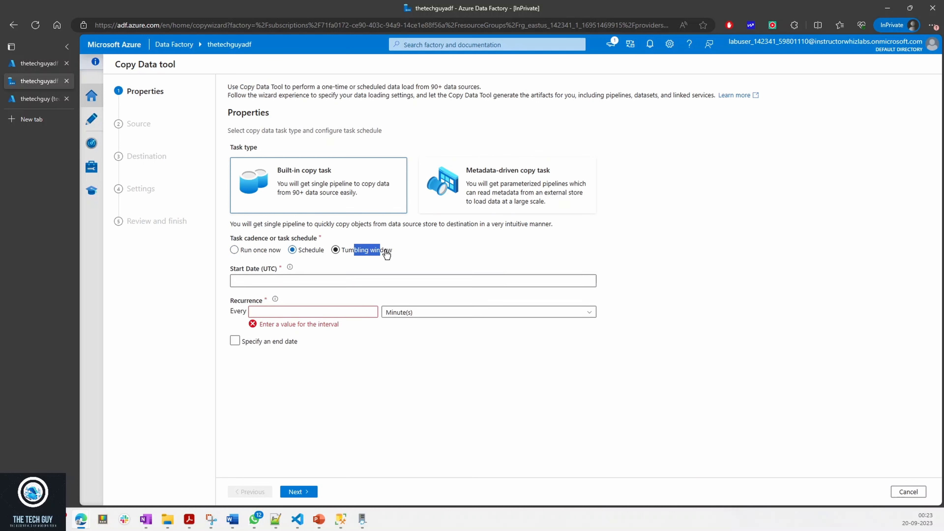
left_click(245, 252)
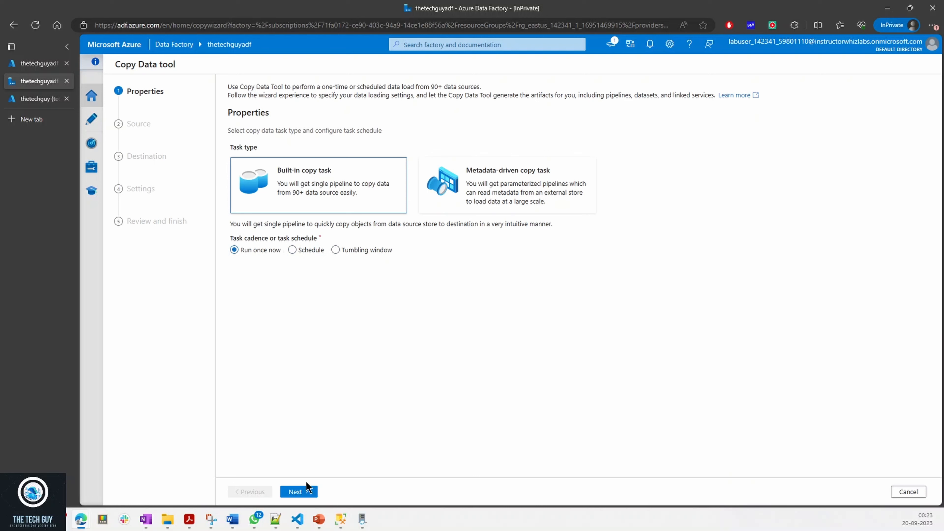
Step: Advance to the Source data store step and start a new source connection
left_click(297, 491)
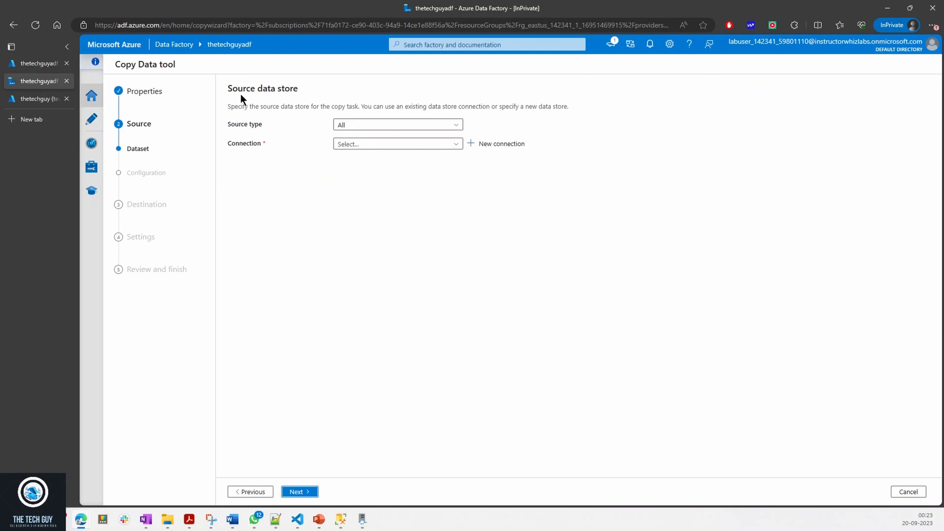
left_click_drag(257, 88, 293, 88)
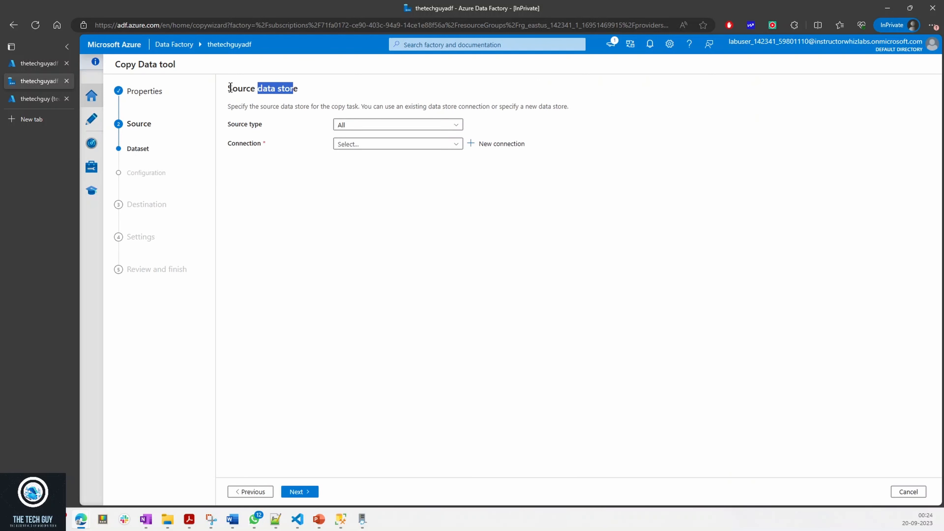
left_click_drag(230, 87, 299, 87)
left_click(234, 90)
double_click(234, 89)
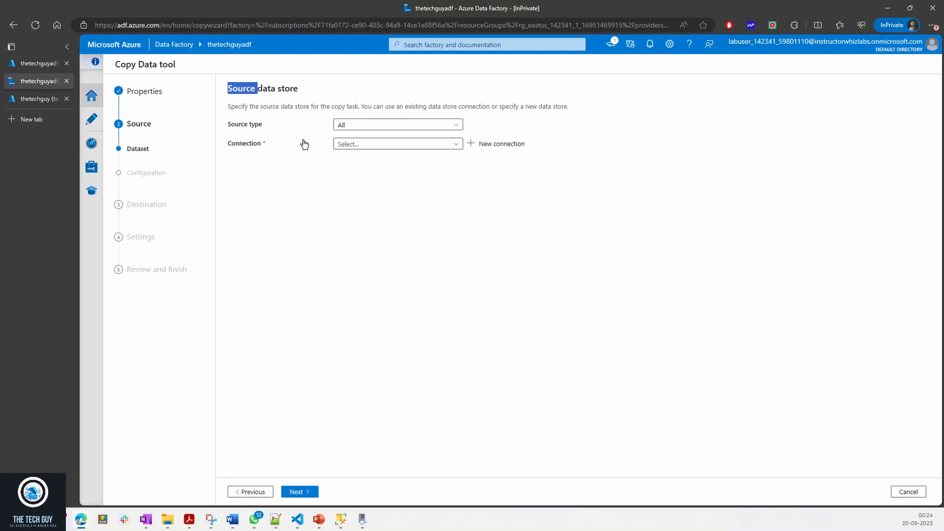
left_click(498, 148)
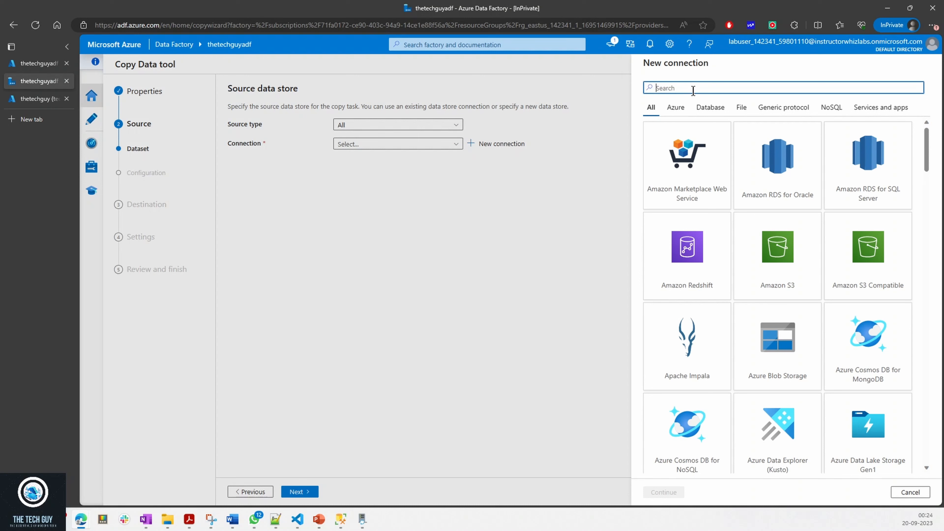
Step: Filter the Azure connectors by 'sq', pick Azure SQL Database, and continue to its connection form
left_click(676, 107)
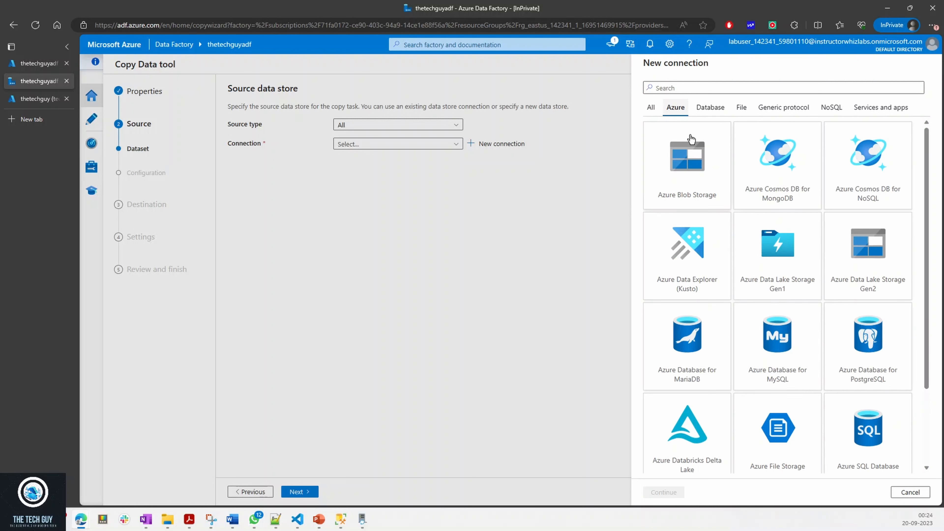
left_click(679, 88)
type("sq")
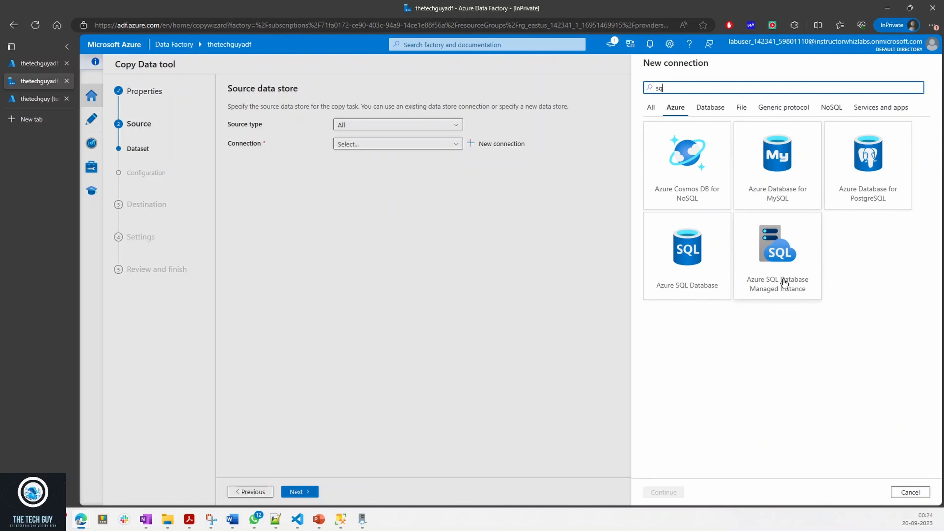
left_click(689, 244)
left_click(663, 492)
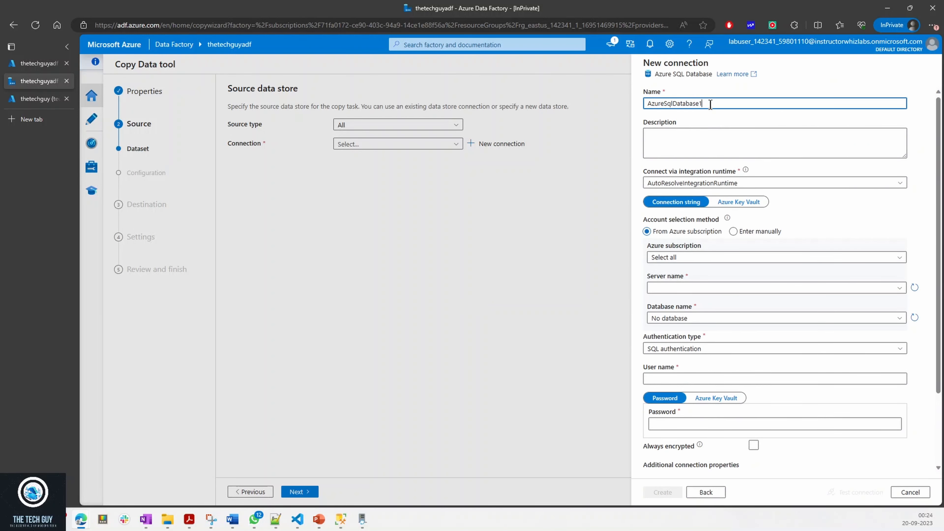
Step: Rename the connection to AzureSqlDatabaseConnection
left_click_drag(710, 105, 644, 110)
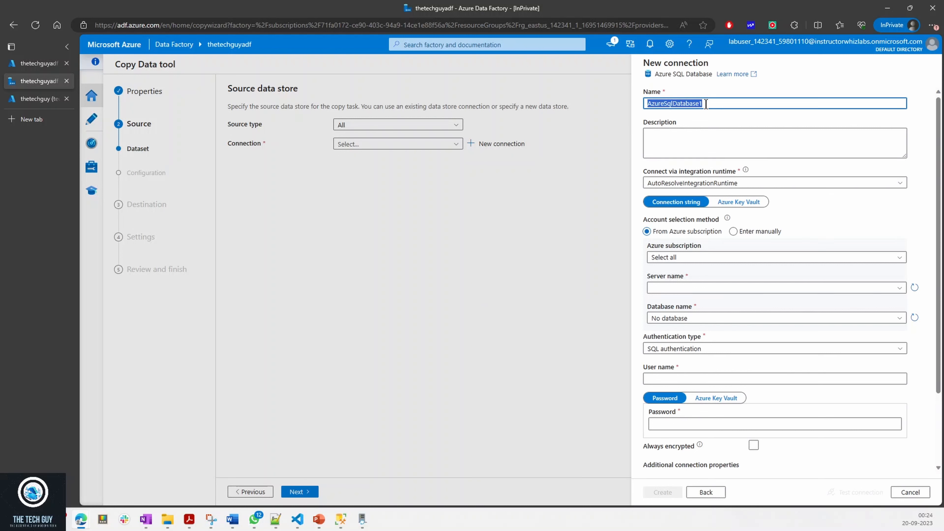
left_click(770, 103)
type("Connection")
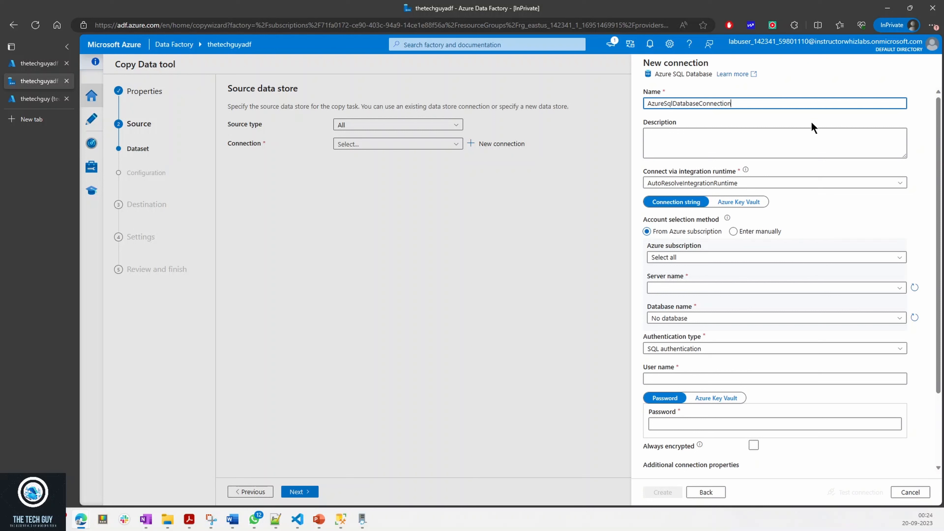
Step: Start a new integration runtime from the Connect via integration runtime list instead of AutoResolveIntegrationRuntime
left_click(711, 185)
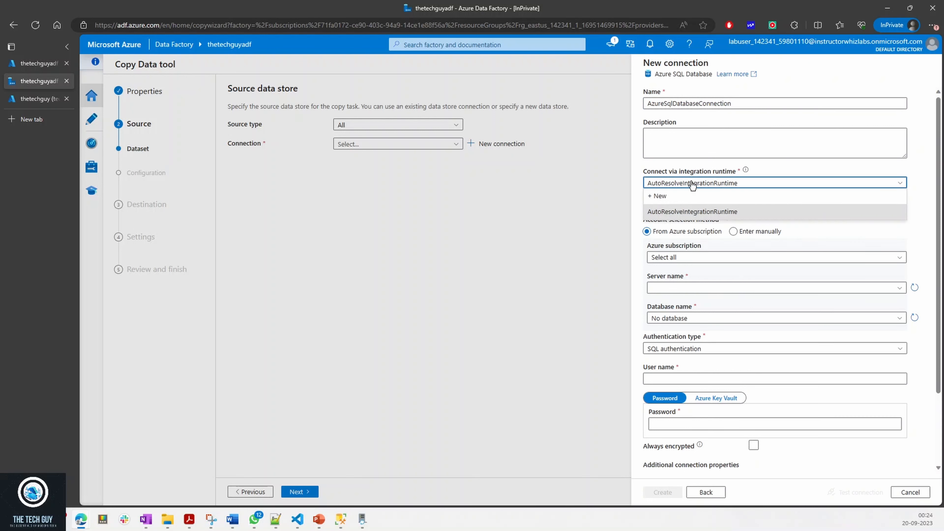
left_click(707, 182)
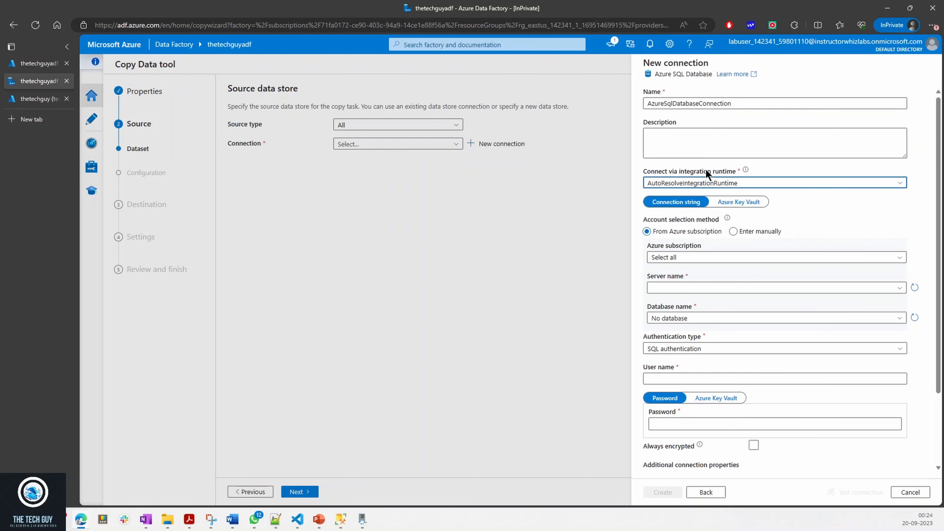
left_click(683, 184)
left_click(677, 195)
double_click(699, 130)
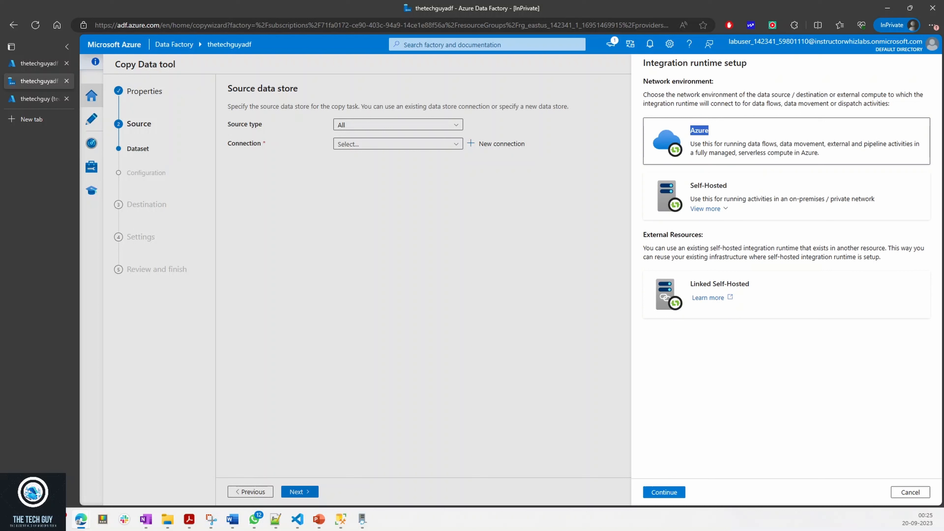
Step: Compare the Azure and Self-Hosted environment descriptions and settle on the Self-Hosted runtime
left_click(709, 148)
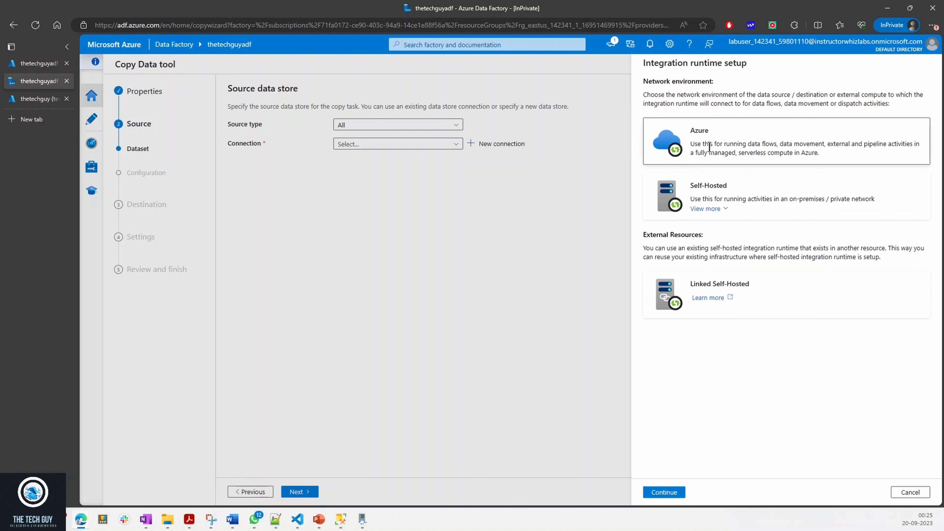
left_click_drag(694, 140, 863, 160)
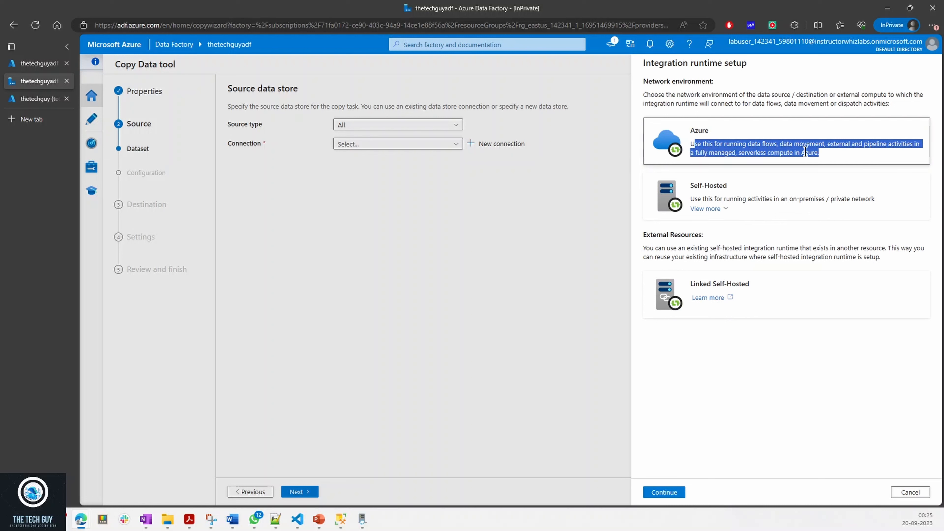
left_click_drag(772, 199, 857, 205)
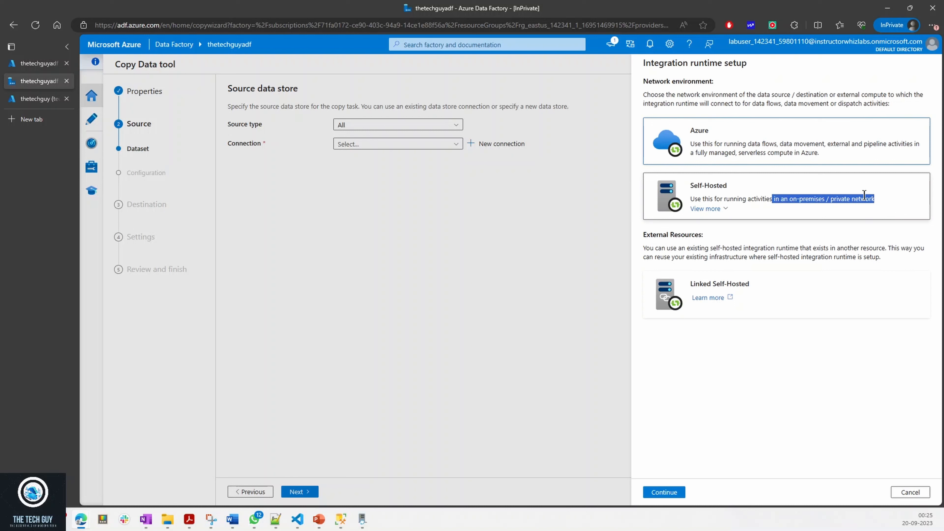
left_click(769, 203)
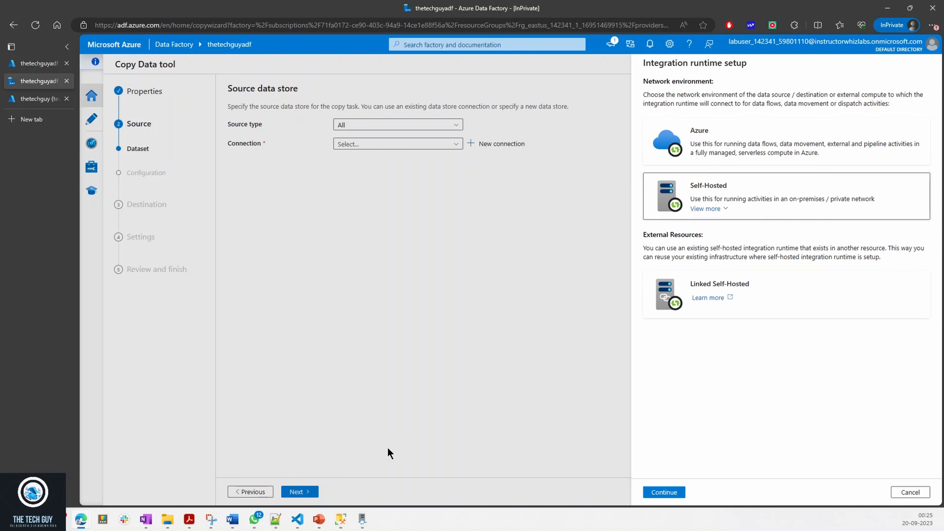
mouse_move(361, 522)
Step: In SSMS, expand thetechguy's dbo.techguy table to show ID, FirstName and LastName, then return
key("alt+Tab")
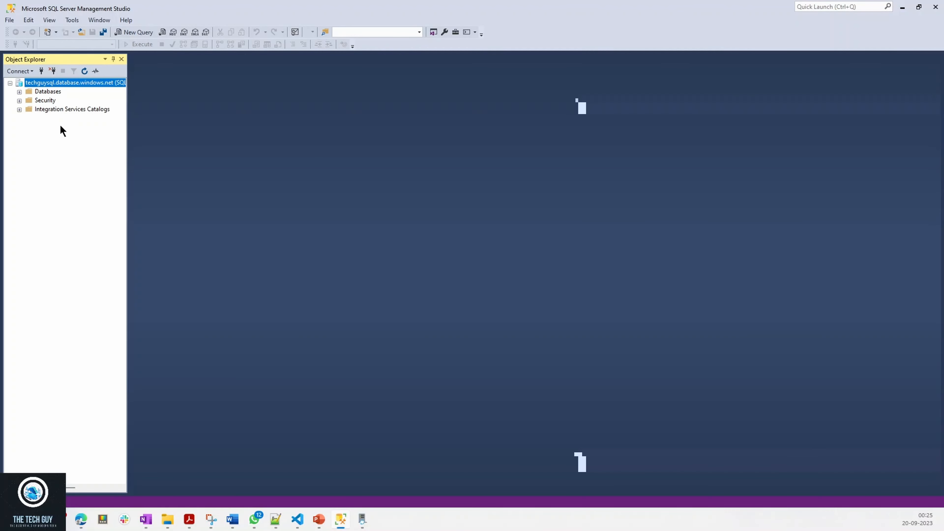
left_click(19, 92)
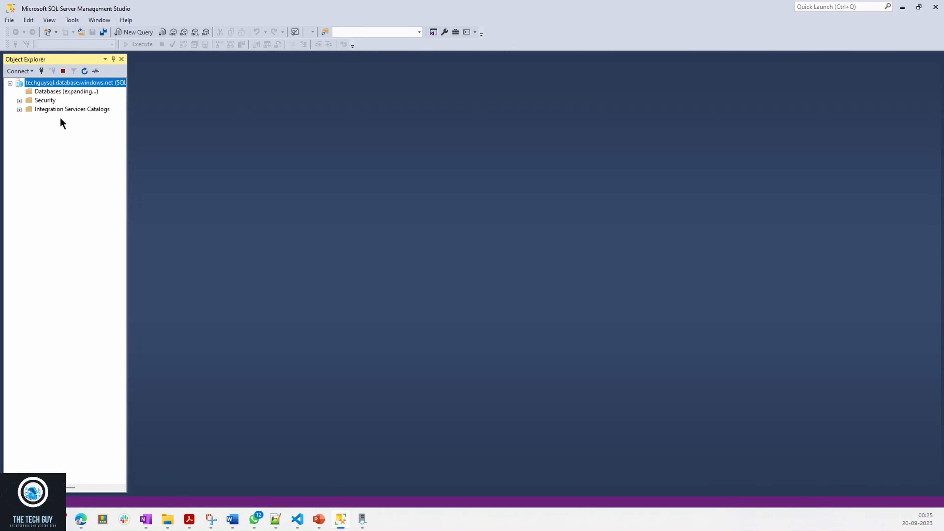
left_click(28, 110)
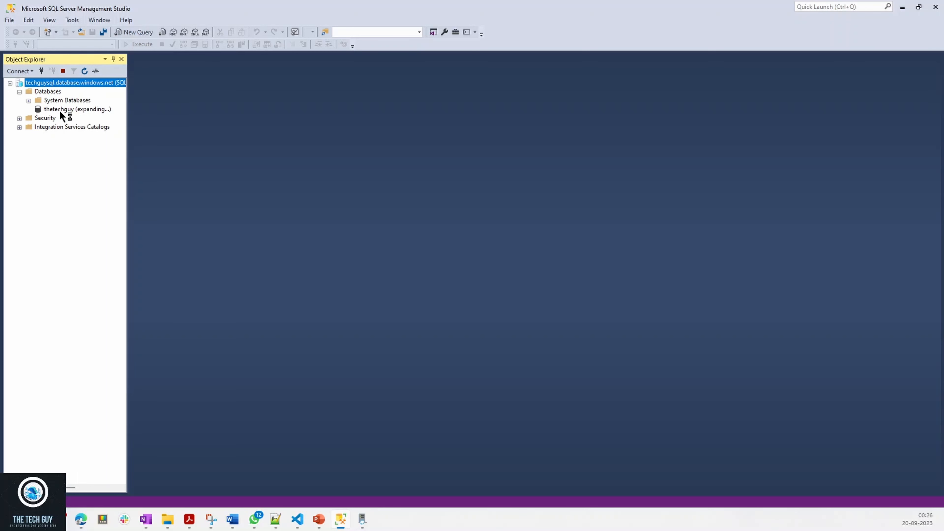
left_click(38, 127)
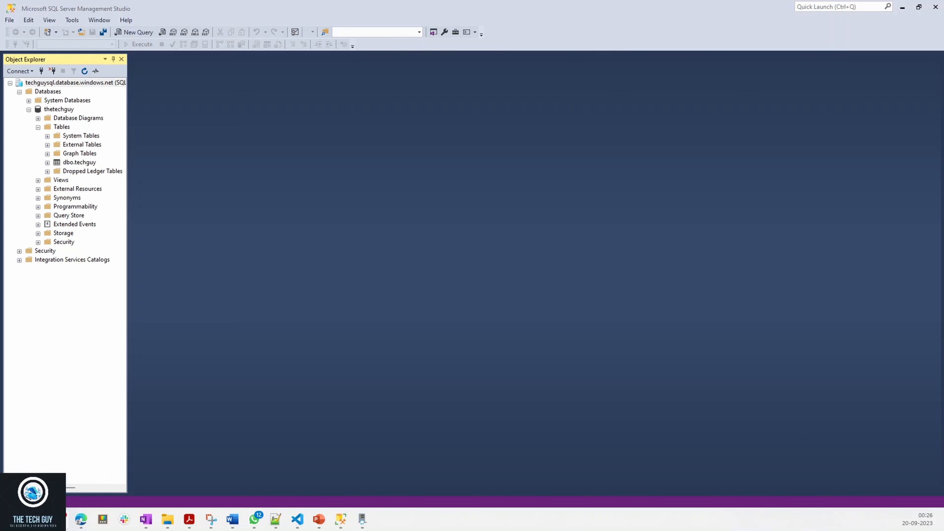
left_click(74, 164)
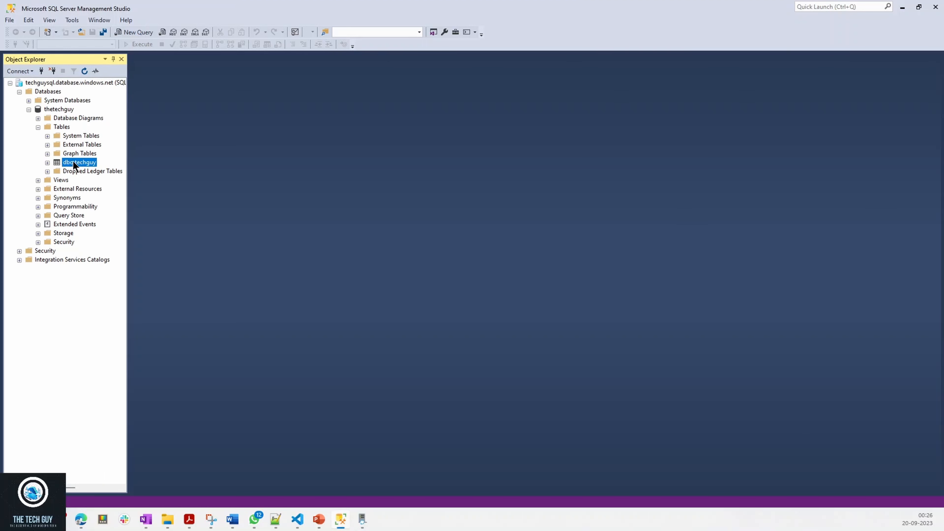
left_click(47, 163)
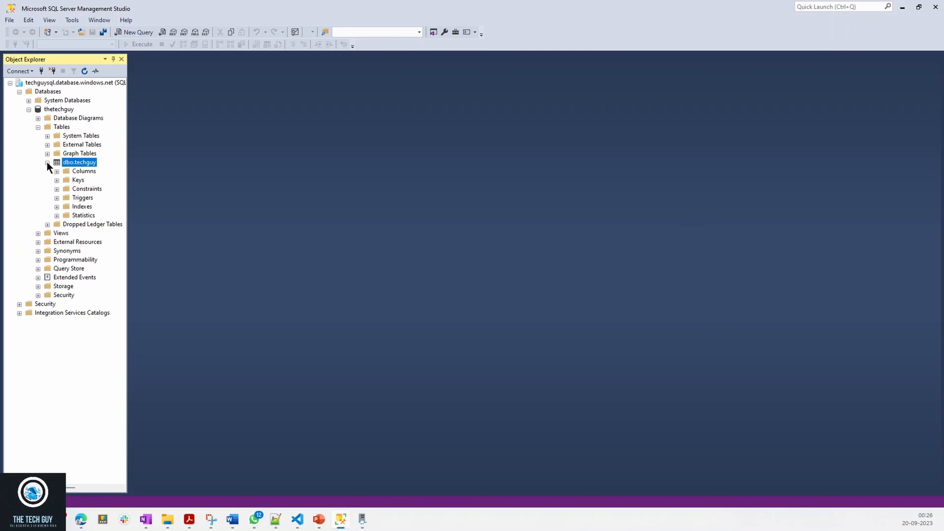
left_click(57, 171)
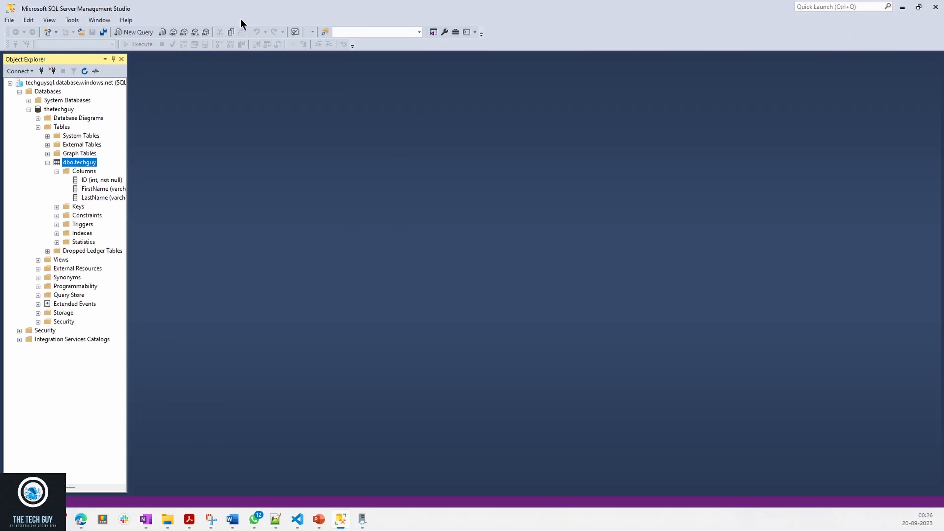
key("alt+Tab")
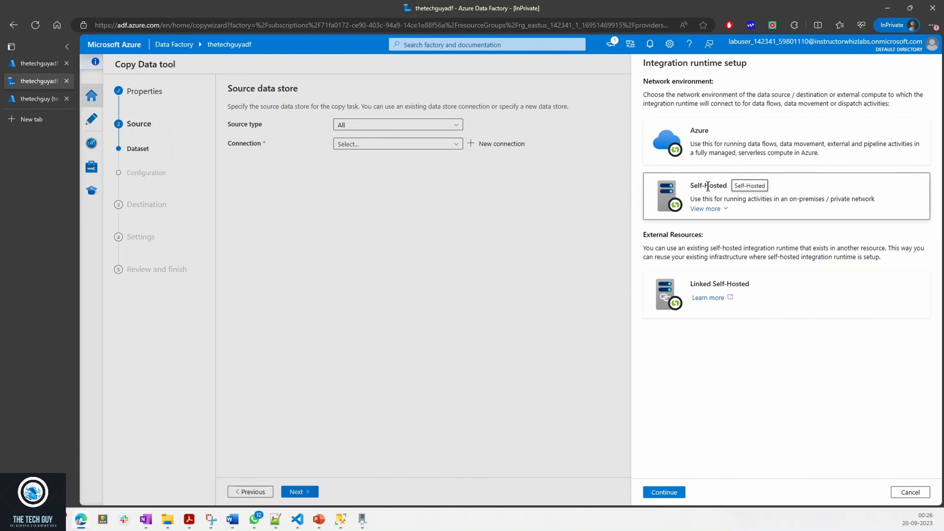
Step: Continue with Self-Hosted, name the runtime SelfHosted, and create it to reveal its authentication keys
left_click(665, 492)
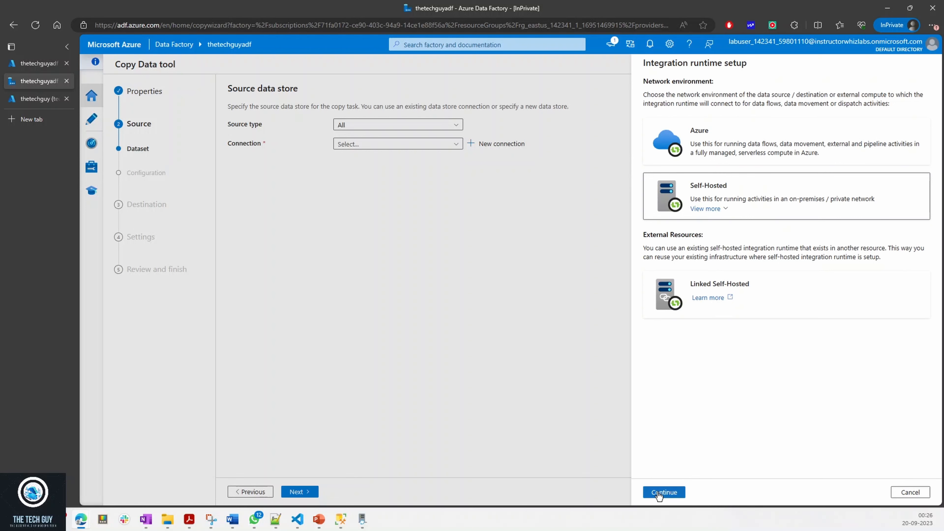
left_click_drag(715, 136, 644, 137)
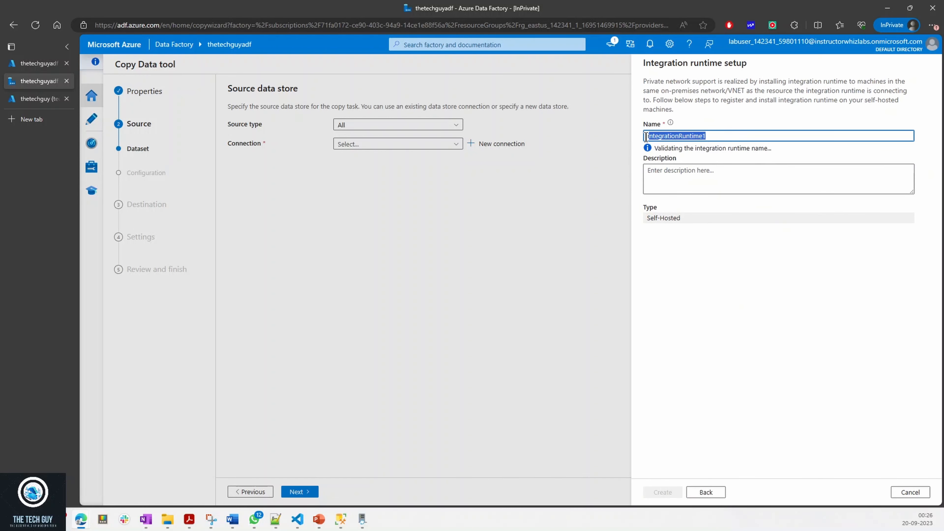
type("Self")
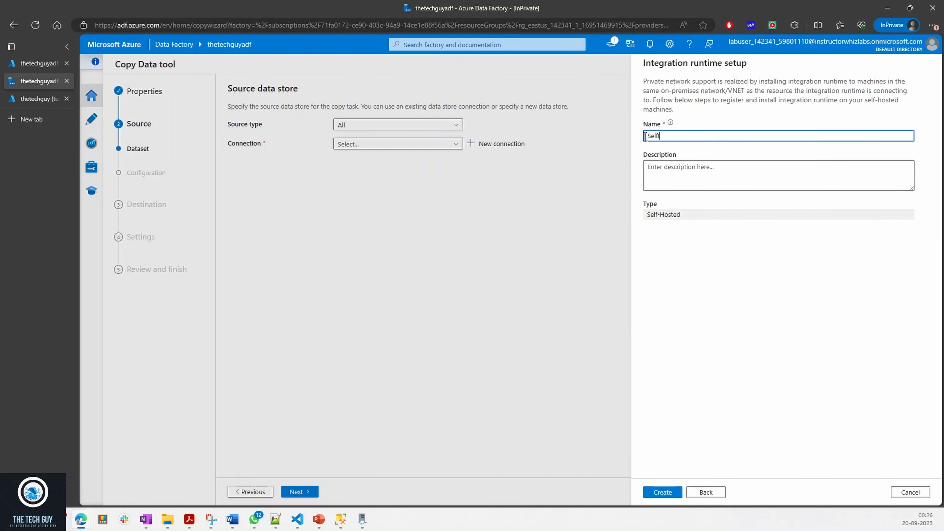
type("Hosted")
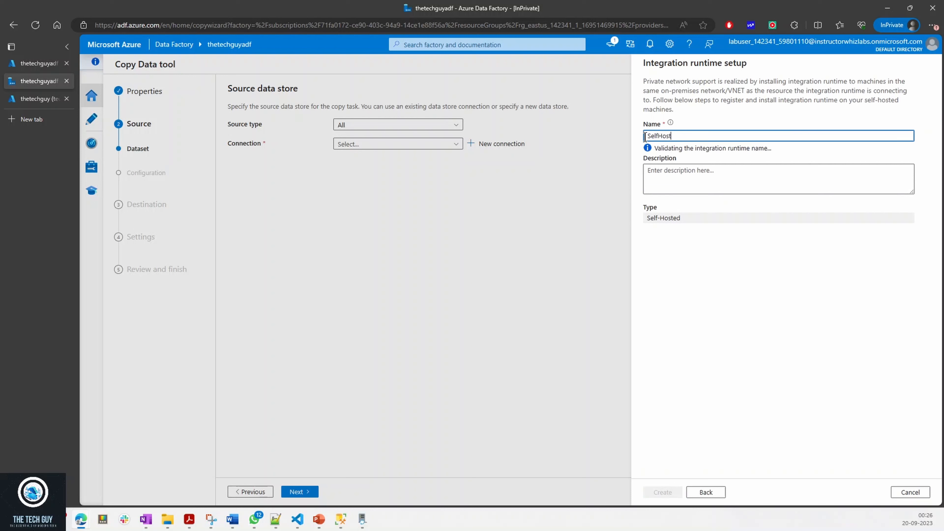
left_click(755, 280)
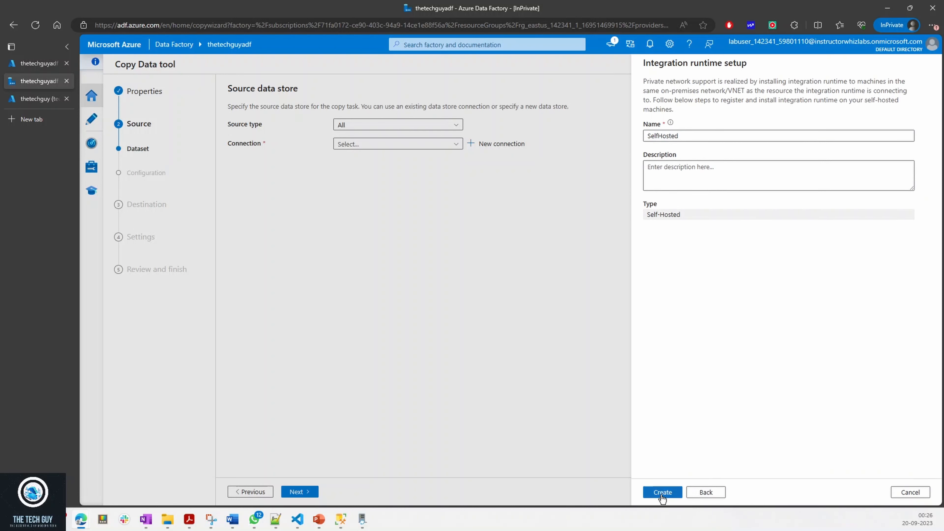
left_click(661, 494)
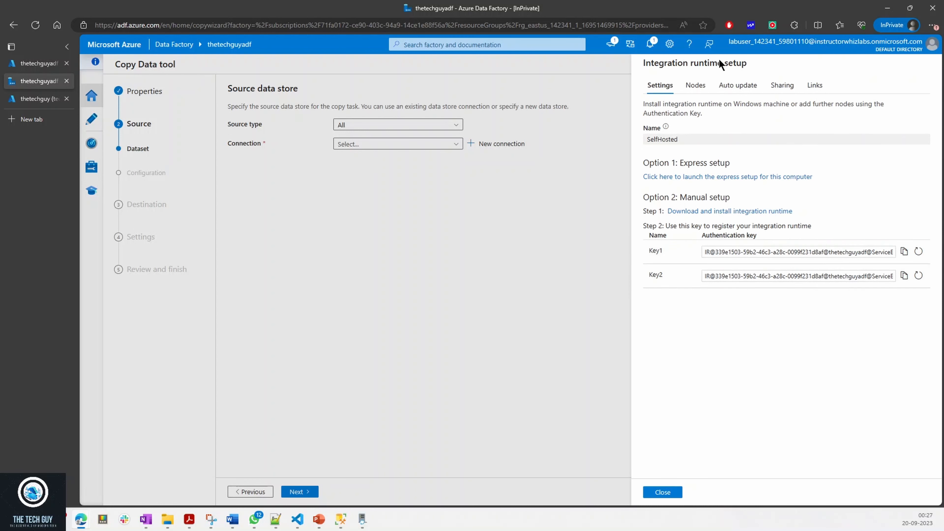
Step: Bring the Integration Runtime Configuration Manager's Register Integration Runtime (Self-hosted) page forward
left_click(362, 525)
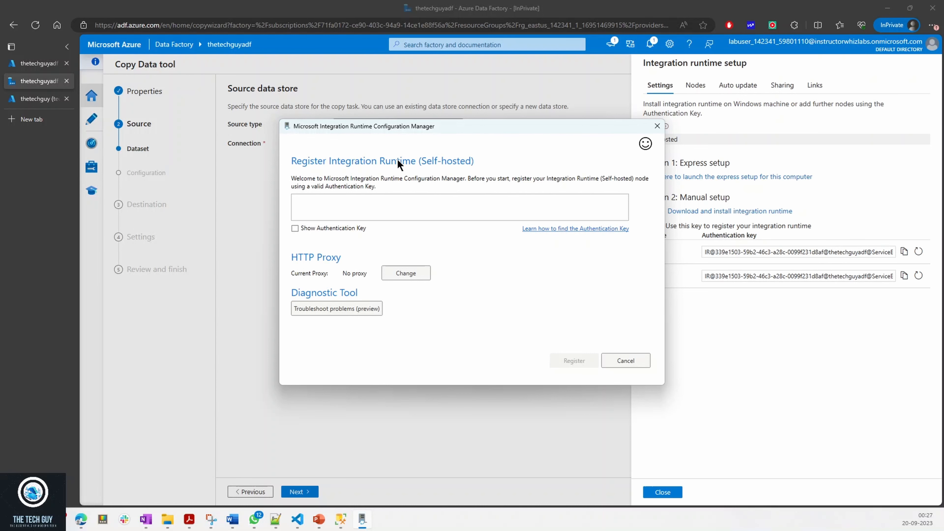
Step: Copy the first authentication key into Configuration Manager and register the runtime with it
left_click(904, 251)
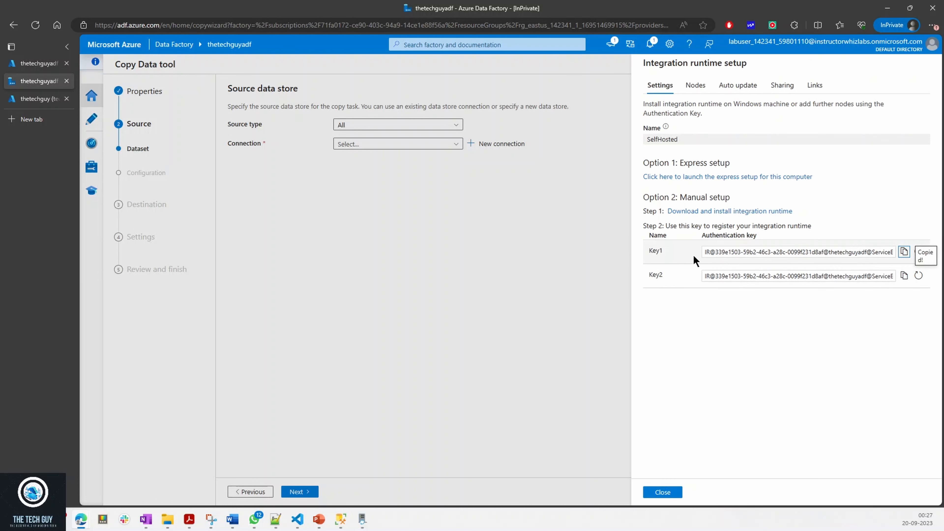
key("alt+Tab")
key("ctrl+v")
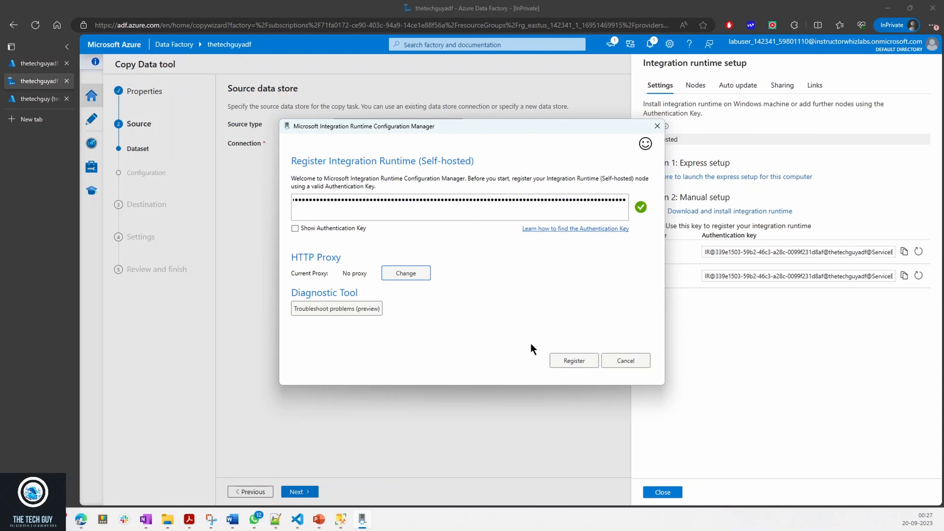
left_click(565, 361)
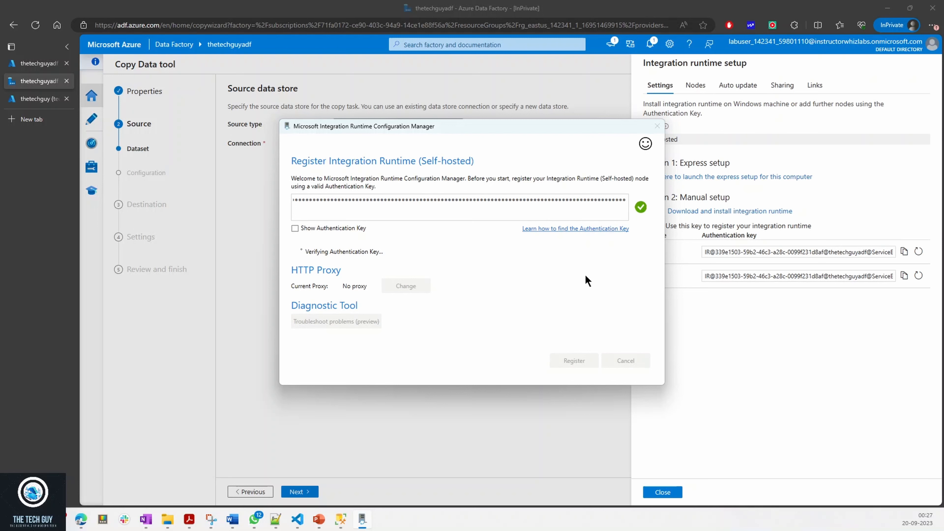
Step: Finish adding the new self-hosted node in the New Integration Runtime Node dialog
left_click(795, 257)
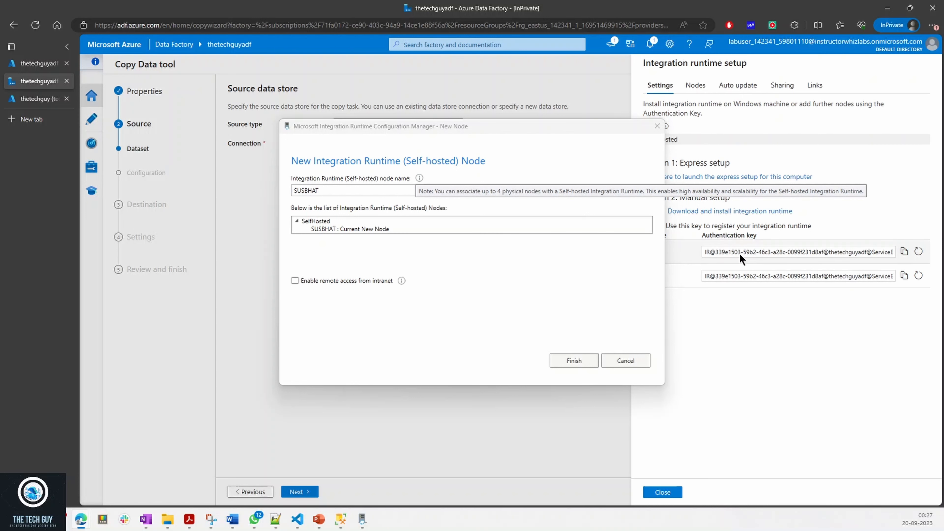
left_click_drag(463, 129, 445, 122)
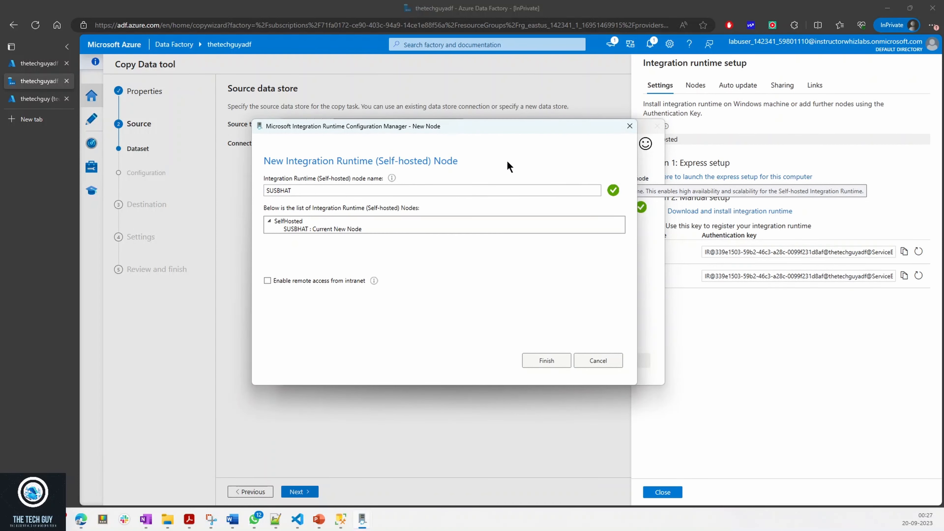
left_click(541, 360)
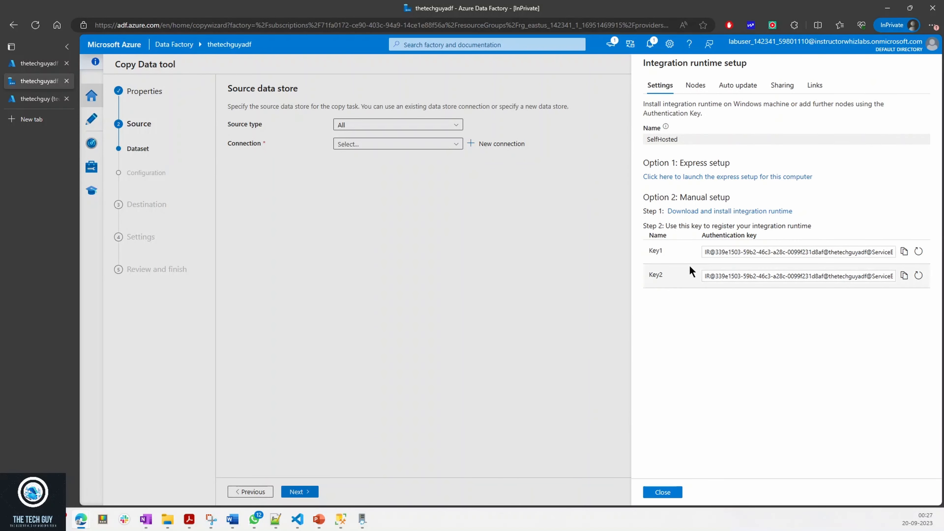
Step: Highlight sections of the Key1 authentication key, such as the factory name and service endpoint, to explain its structure
left_click_drag(724, 252, 811, 252)
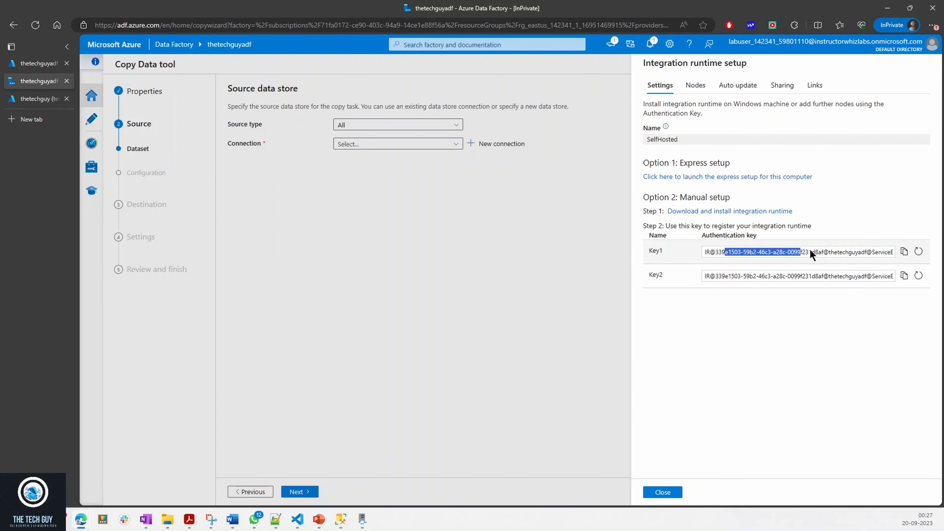
left_click_drag(704, 253, 845, 253)
double_click(853, 252)
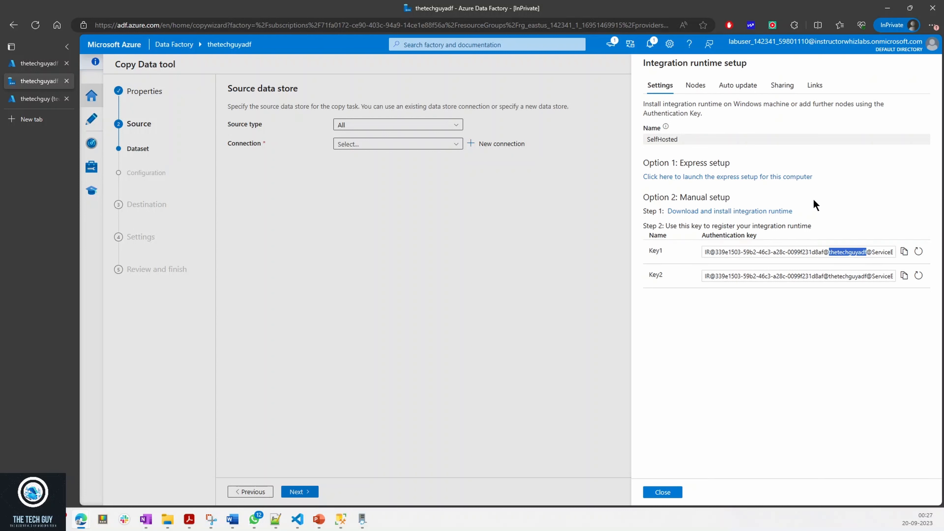
mouse_move(873, 252)
left_mouse_down()
mouse_move(892, 250)
mouse_move(884, 251)
left_mouse_up()
left_click(806, 253)
left_click_drag(805, 253, 874, 253)
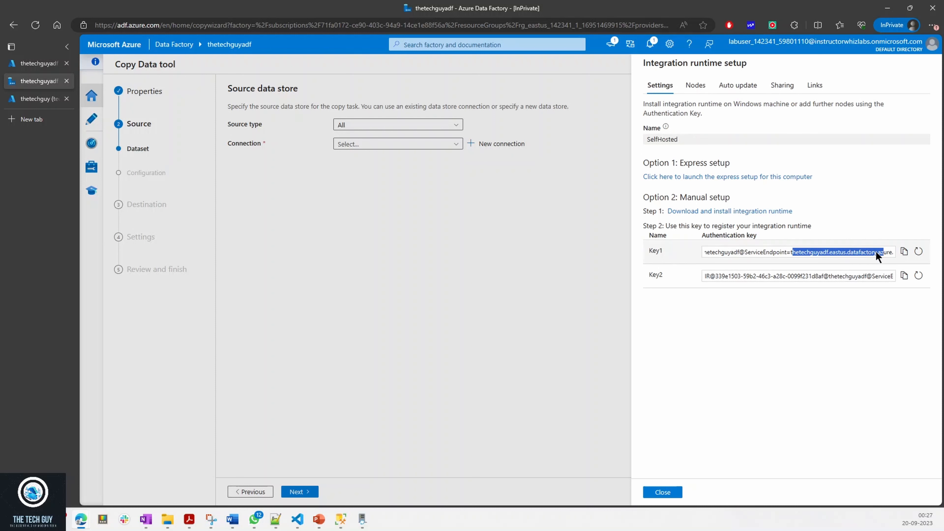
left_click_drag(875, 251, 896, 251)
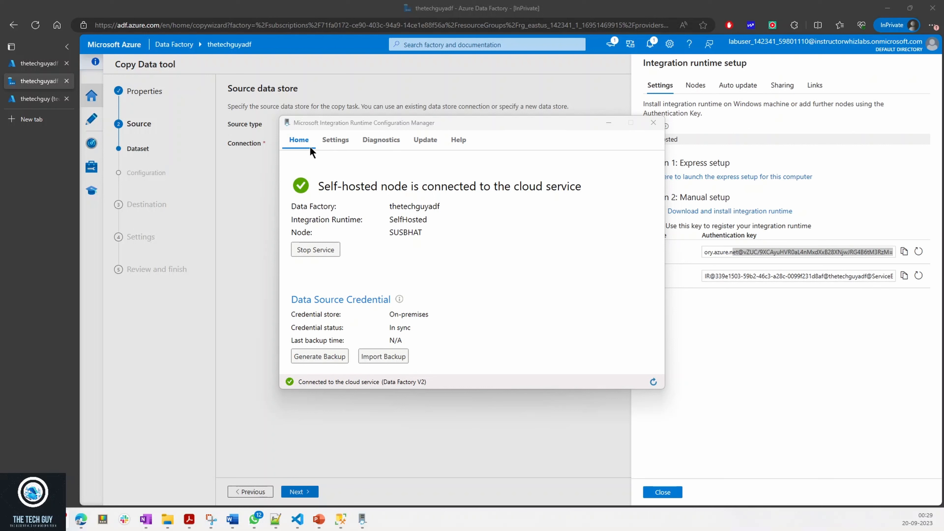
Step: Confirm the node is connected to the cloud service, then open Settings' Remote access from intranet options
left_click(455, 182)
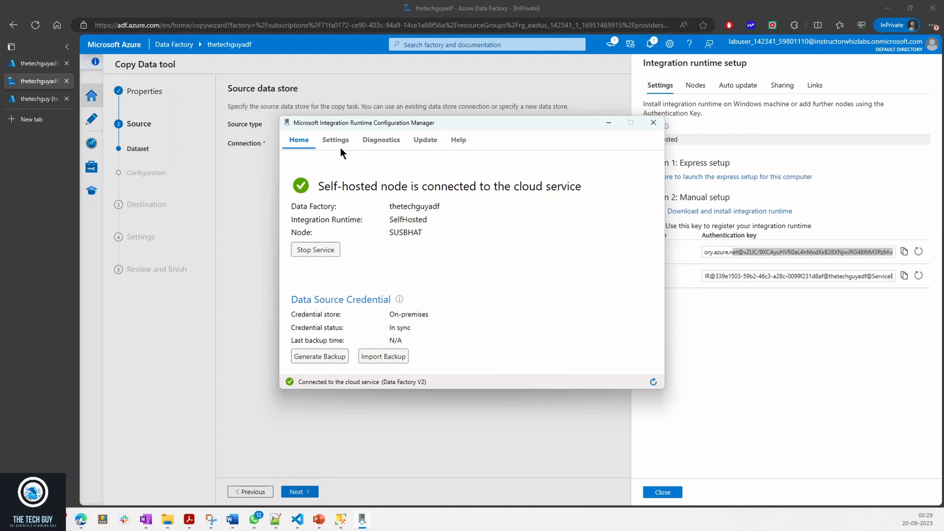
left_click(330, 137)
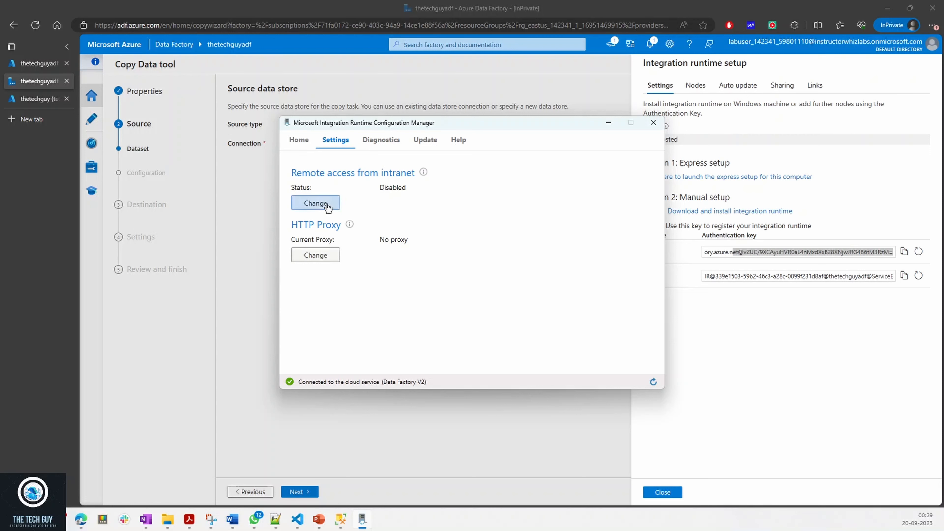
left_click(298, 142)
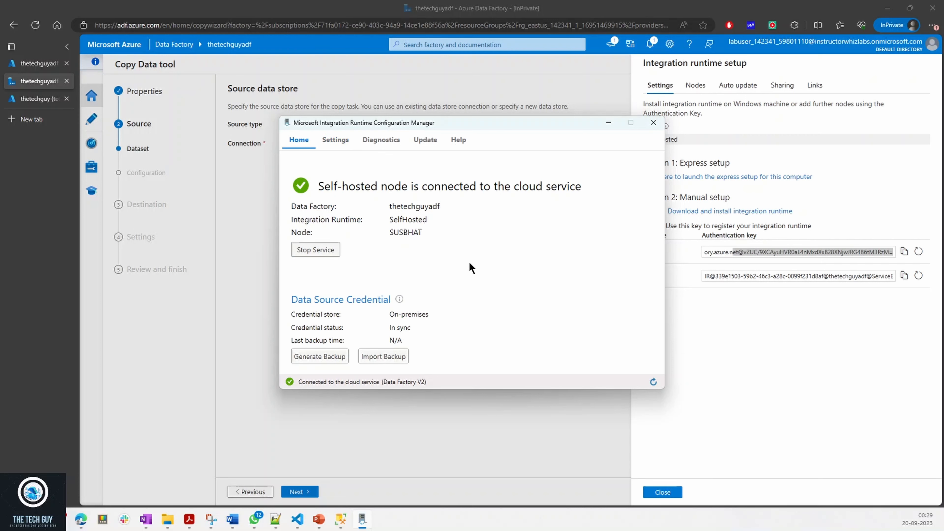
left_click(335, 144)
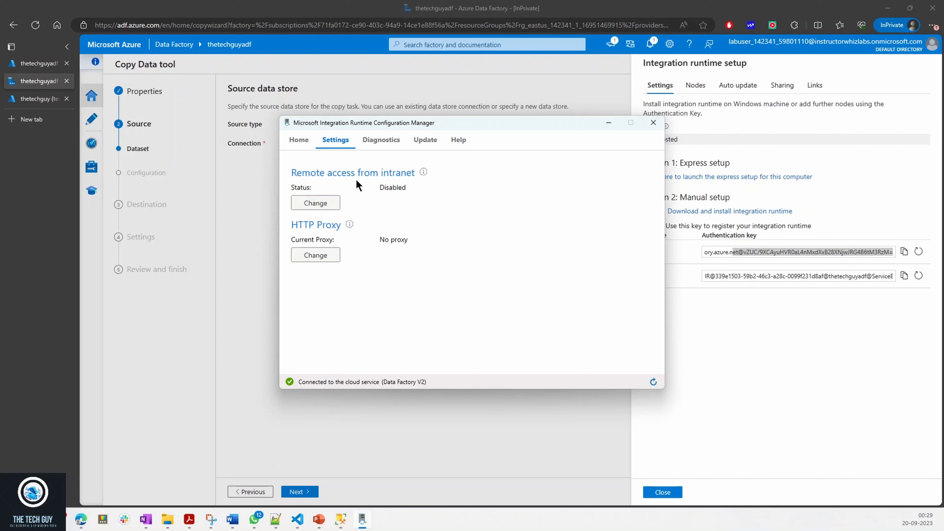
left_click(330, 204)
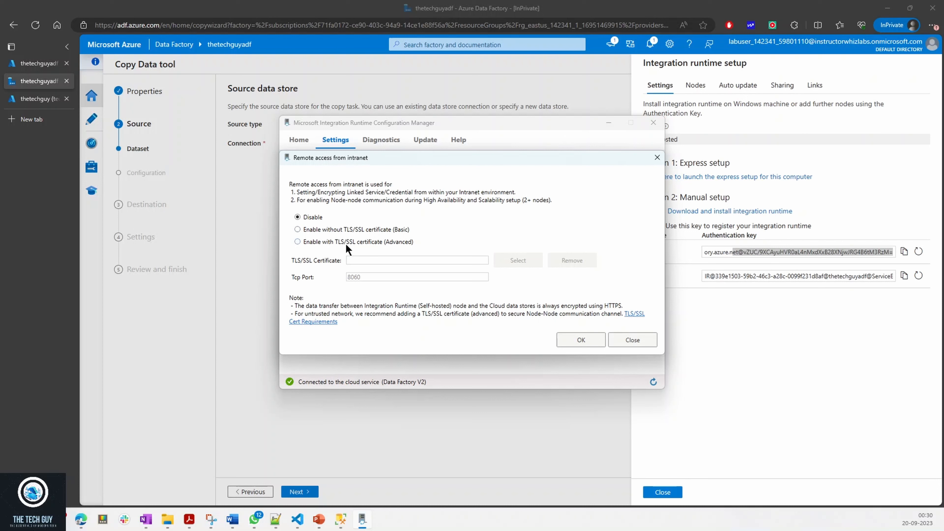
Step: Choose Enable without TLS/SSL certificate (Basic), change the TCP port from 8060 to 1443, and confirm
left_click(333, 230)
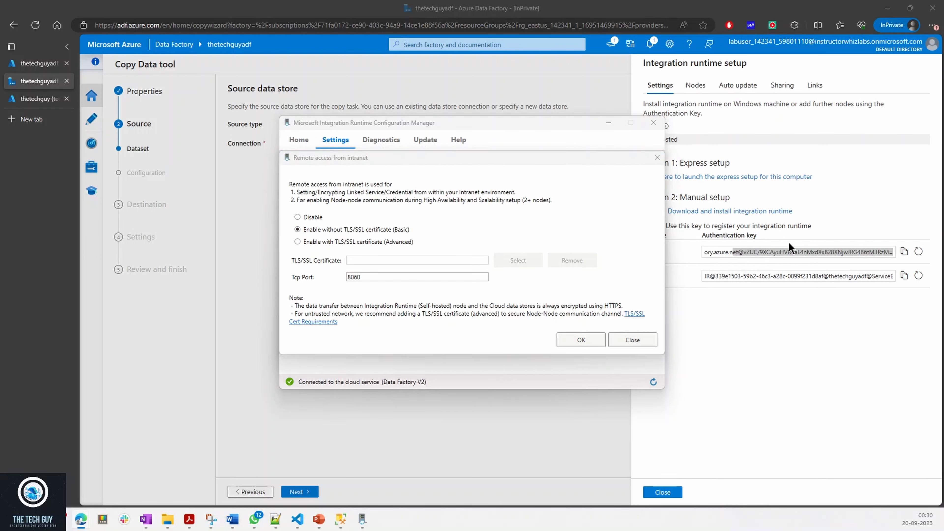
left_click(367, 275)
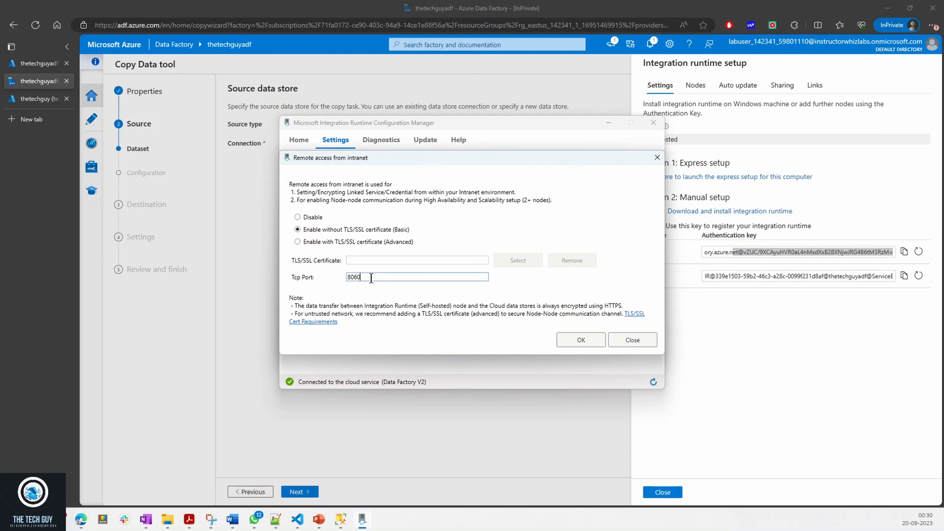
double_click(371, 277)
type("1443")
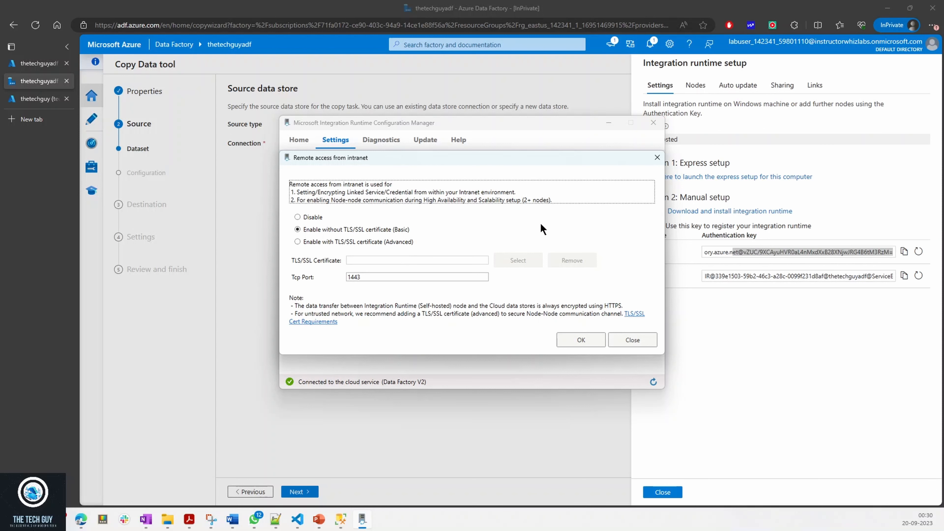
left_click(583, 341)
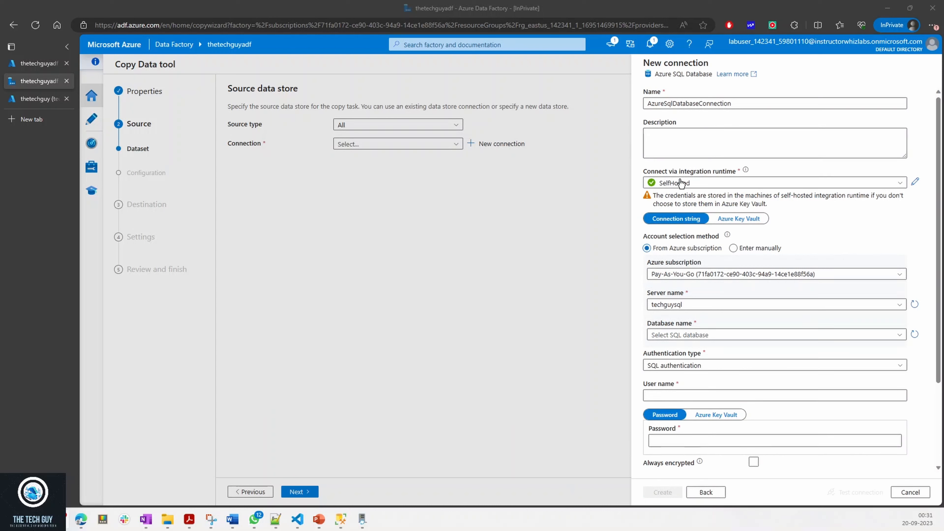
Step: Keep SelfHosted as the integration runtime for the Azure SQL Database connection
left_click(701, 185)
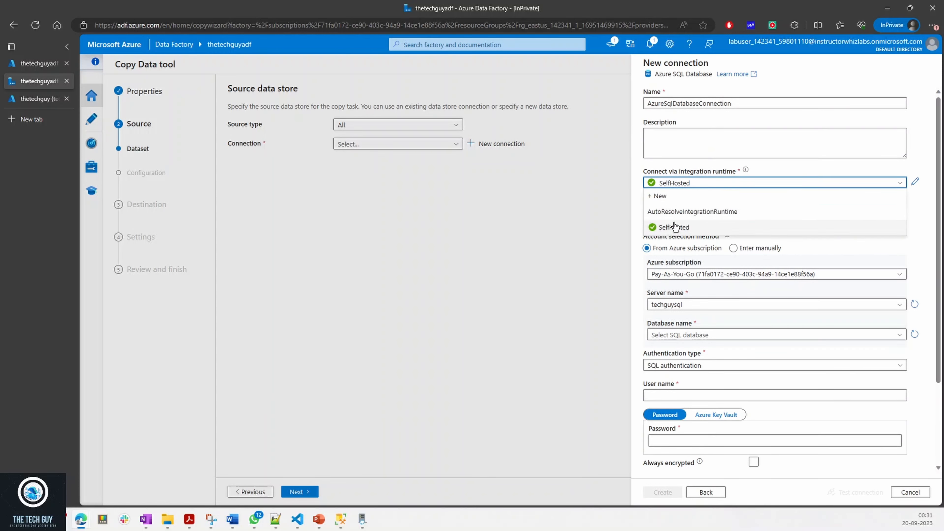
left_click(644, 171)
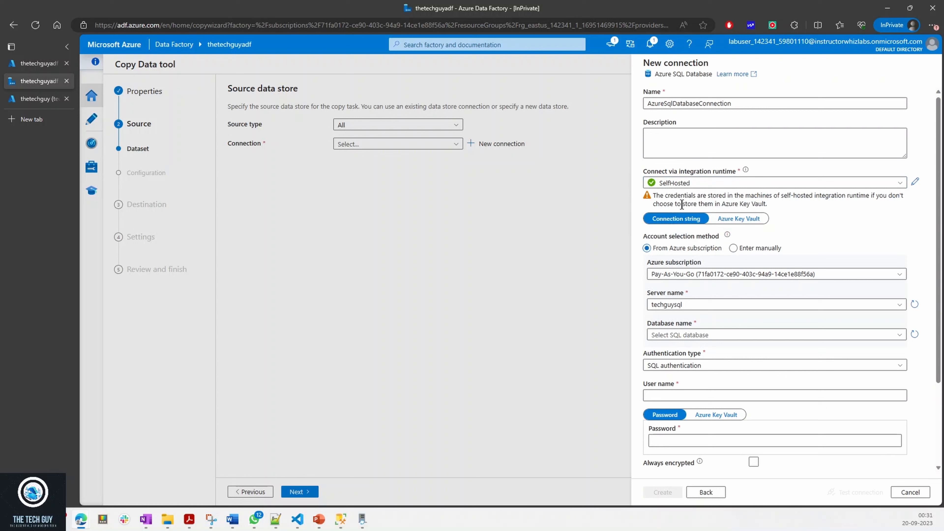
left_click(877, 187)
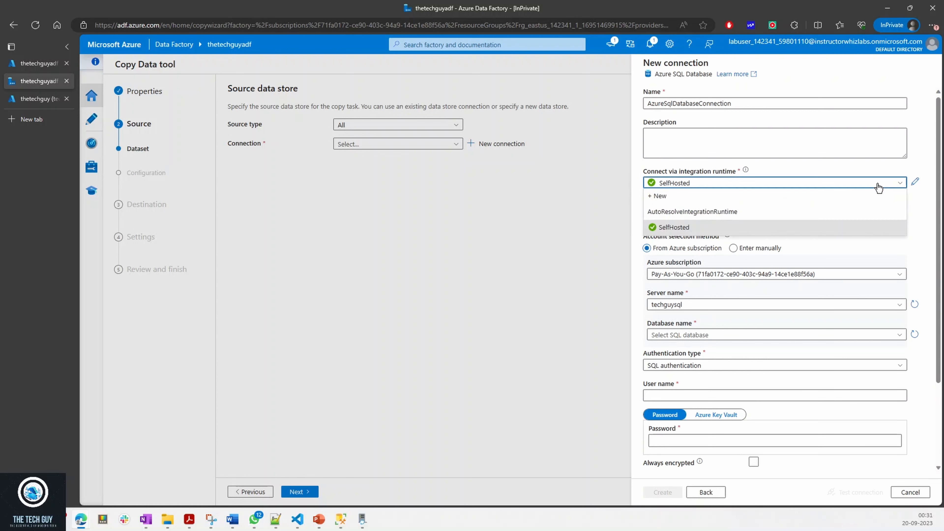
left_click(841, 226)
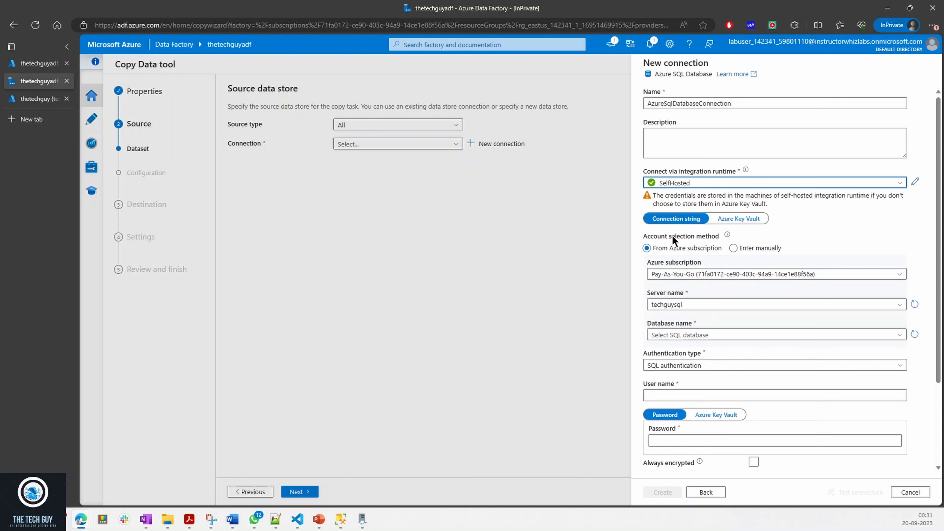
left_click_drag(657, 78, 709, 75)
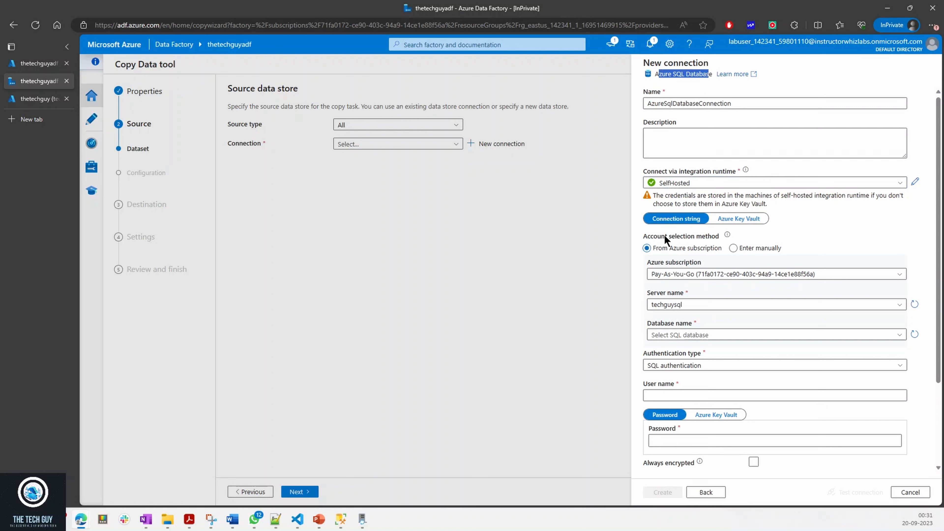
left_click_drag(665, 237, 715, 237)
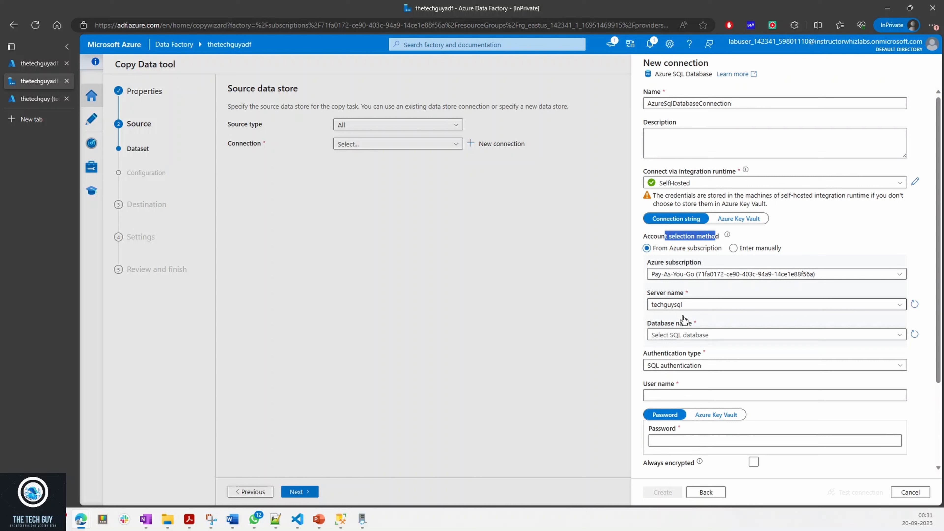
Step: Choose the thetechguy database and keep SQL authentication, ready for the user name
left_click(673, 309)
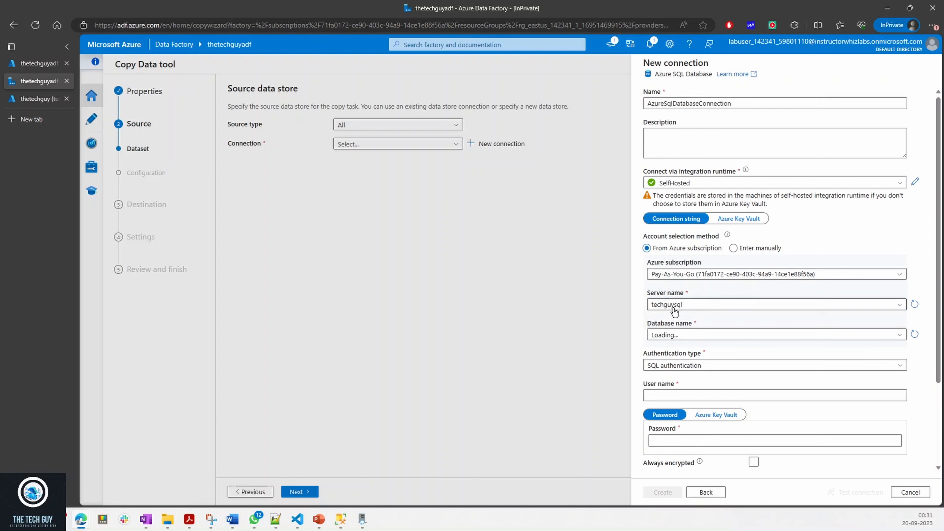
left_click(680, 335)
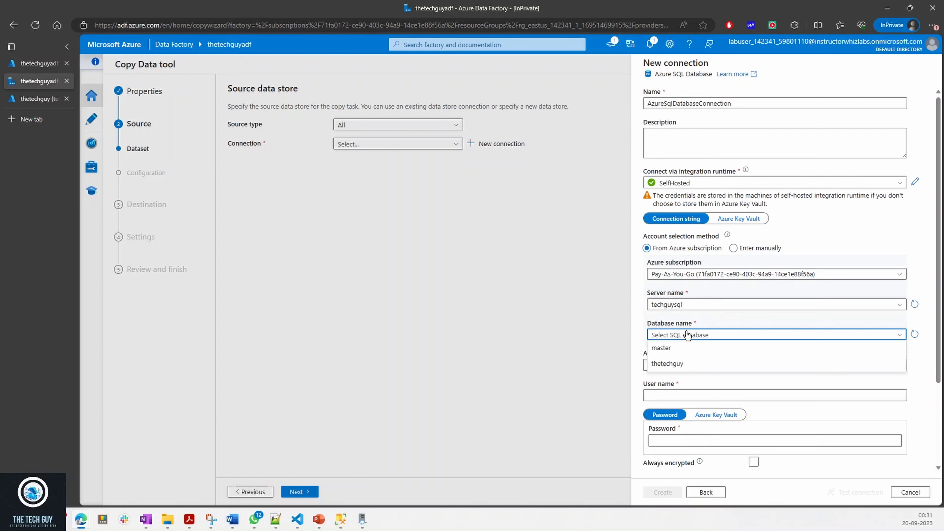
left_click(692, 359)
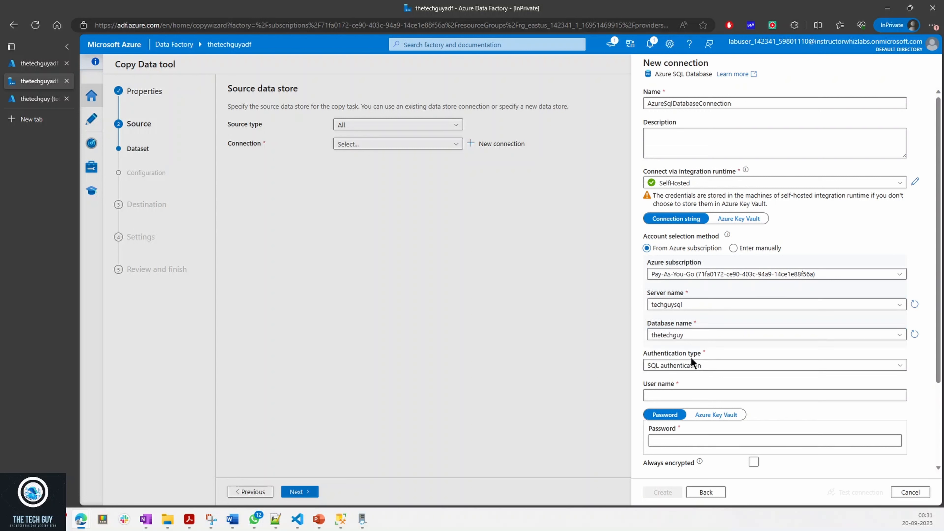
left_click(682, 366)
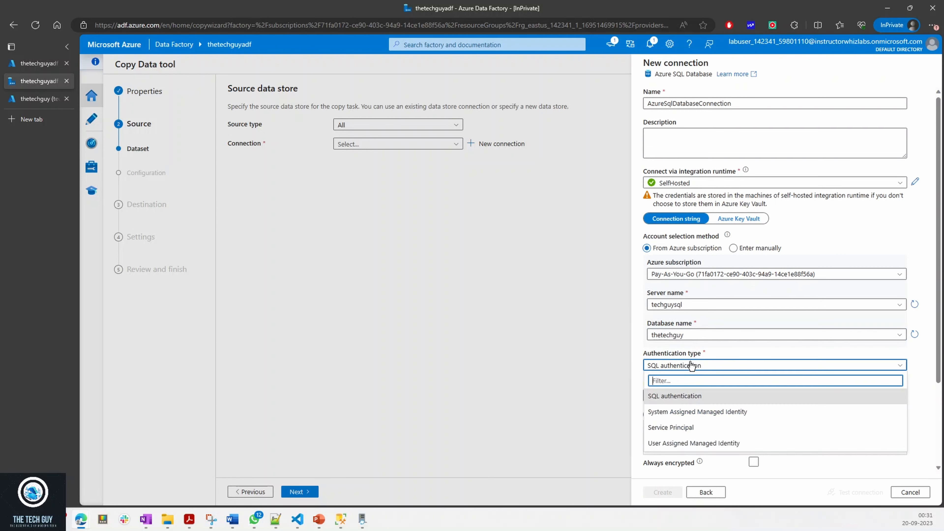
left_click(673, 393)
left_click(670, 395)
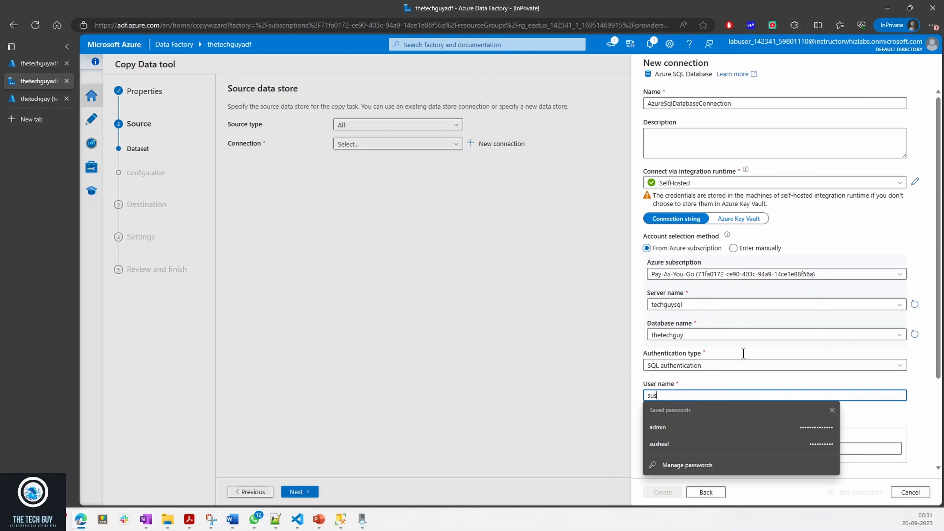
Step: Enter the SQL user name and password, then create the Azure SQL Database connection
type("sushbhatt")
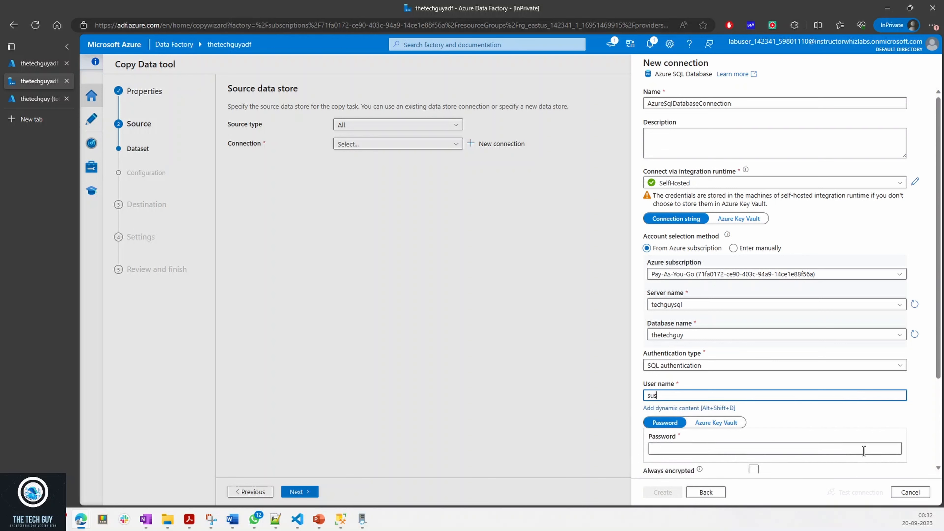
scroll(744, 441, "down", 3)
left_click(673, 330)
left_click(673, 331)
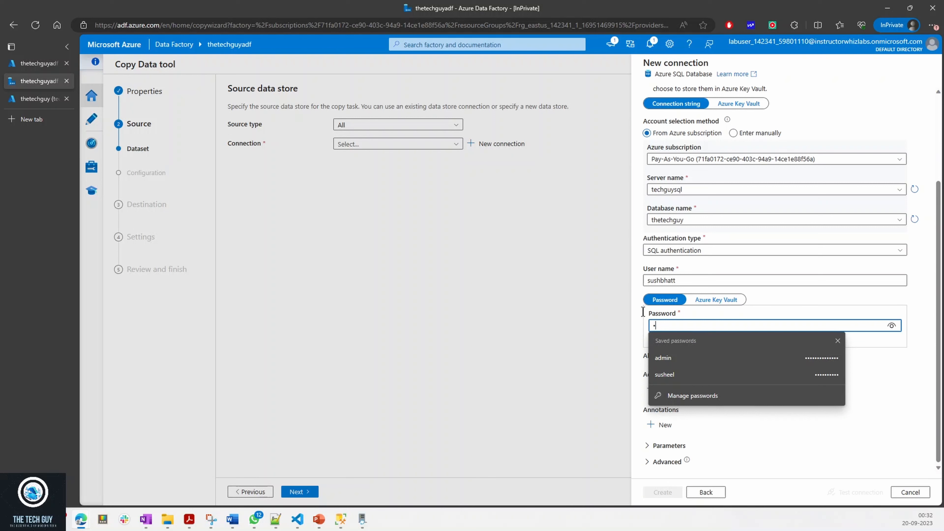
type("•••••••••••••")
left_click(917, 255)
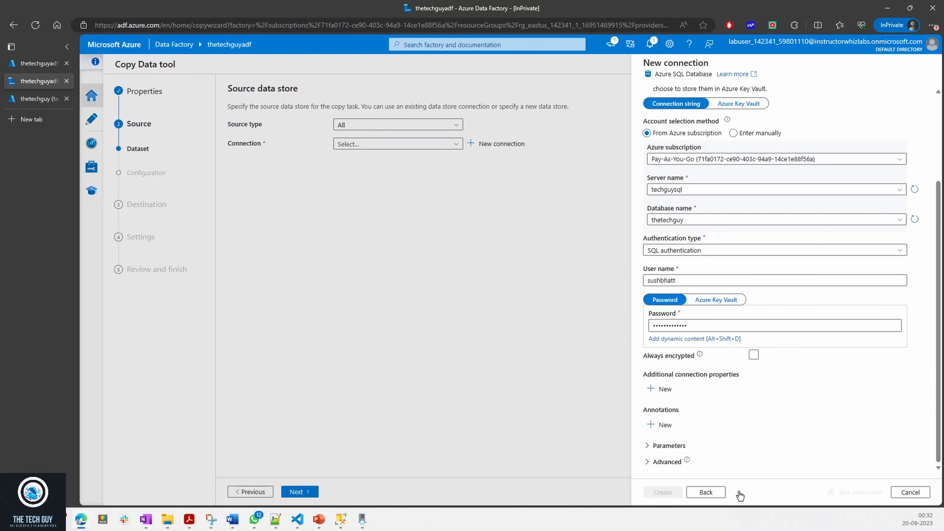
left_click(663, 492)
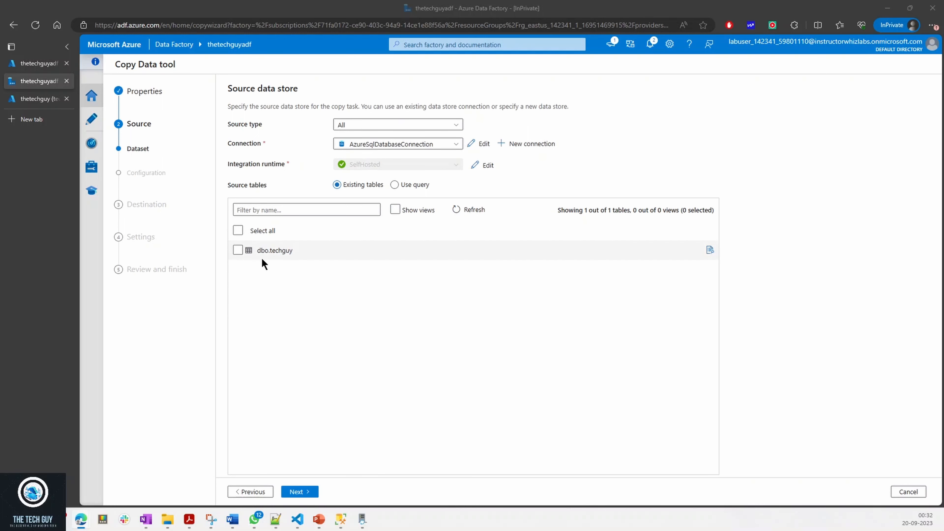
Step: Select dbo.techguy as the source table, preview its rows, and advance to the destination step
left_click(238, 250)
left_click(238, 250)
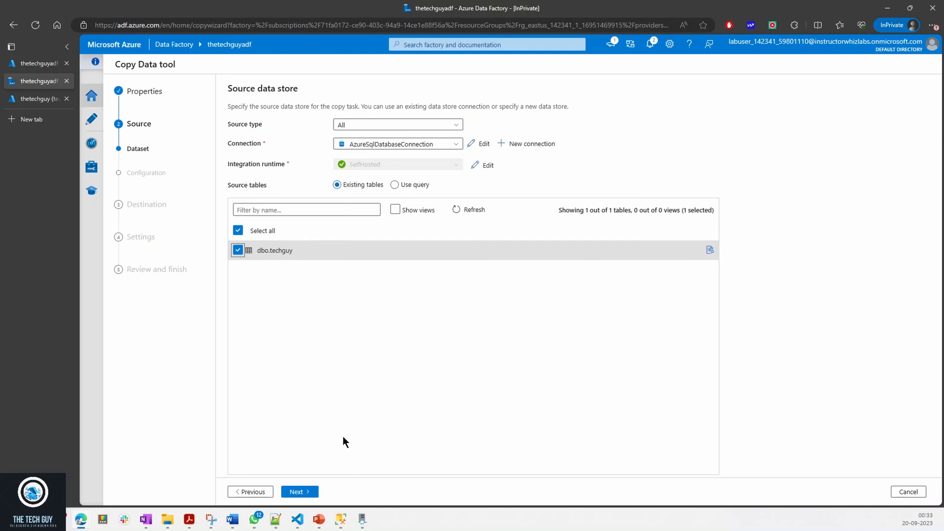
left_click(300, 492)
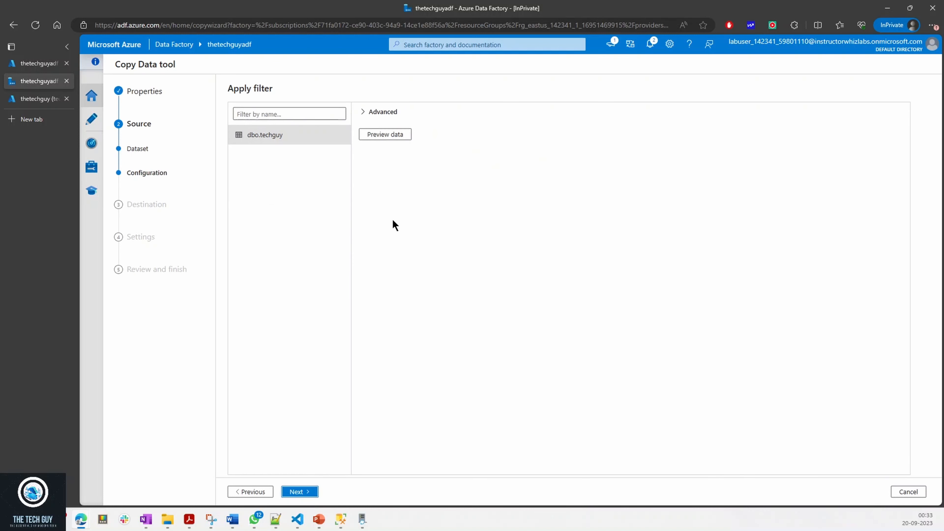
left_click(380, 134)
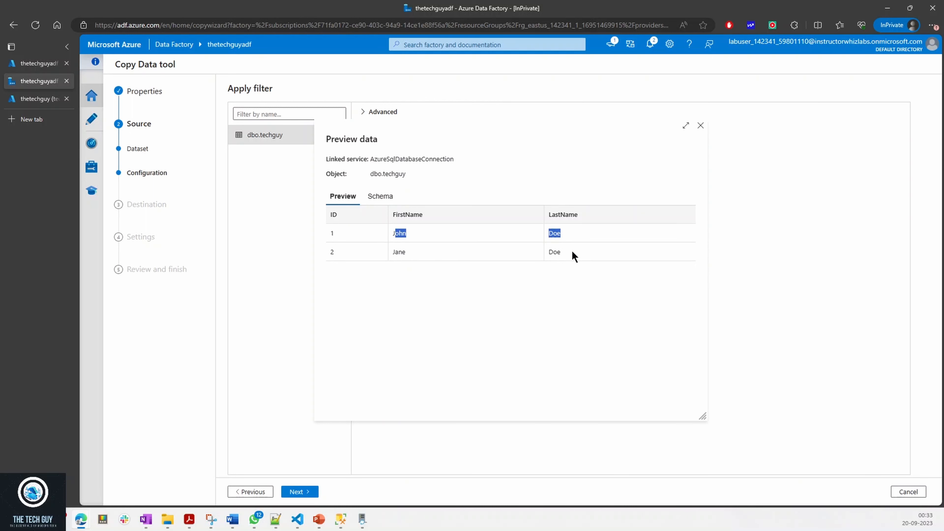
left_click(700, 125)
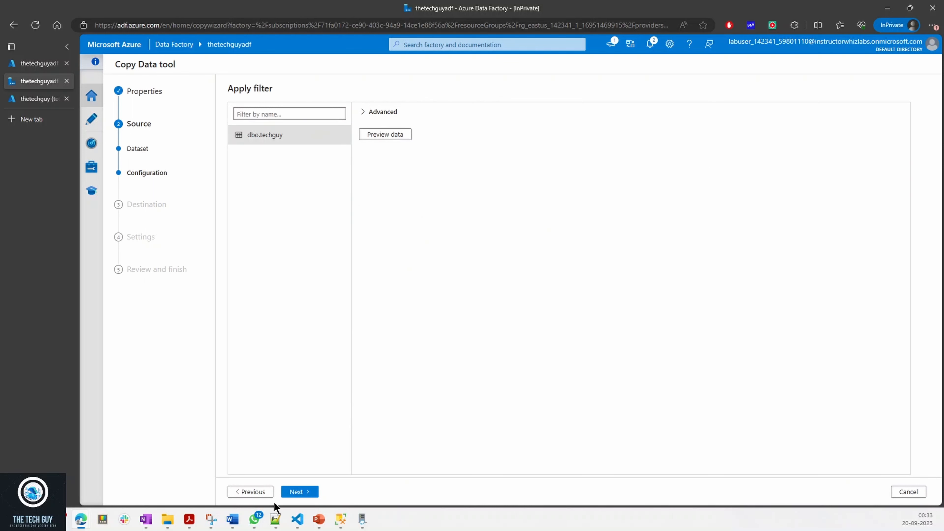
left_click(301, 492)
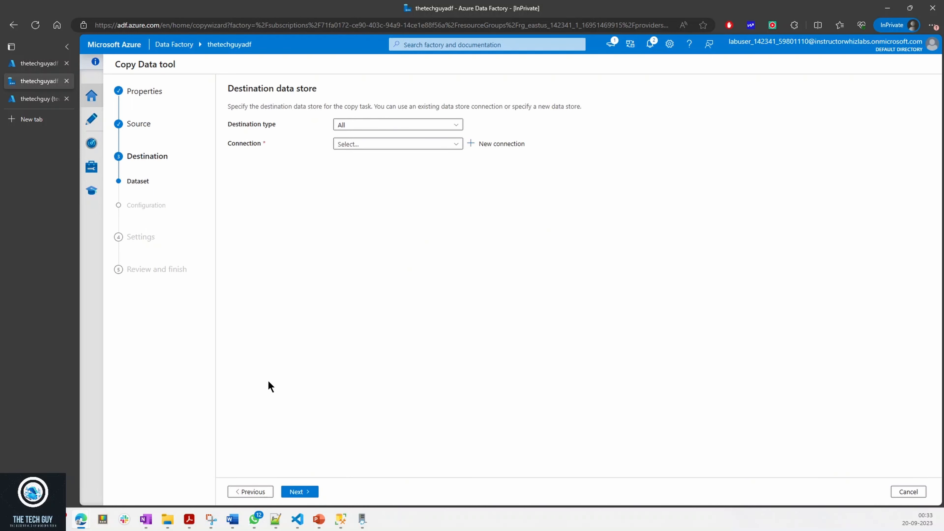
Step: Start a new Azure Blob Storage destination connection using Account key authentication, then go to the Azure portal
left_click_drag(234, 87, 304, 86)
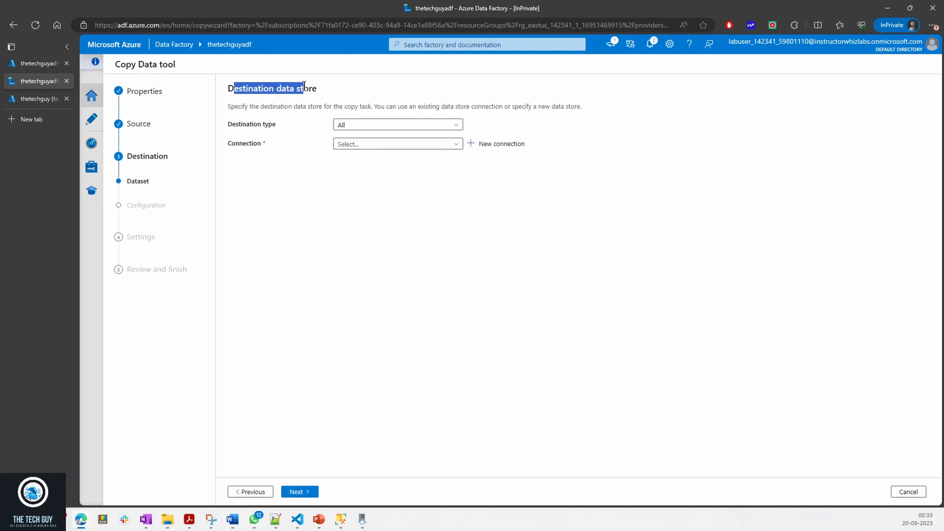
left_click(290, 94)
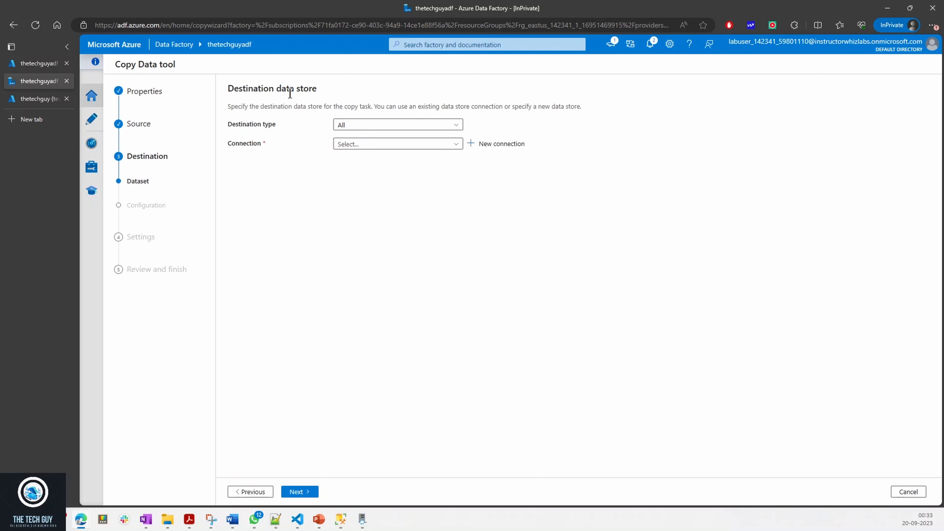
left_click_drag(247, 92, 304, 91)
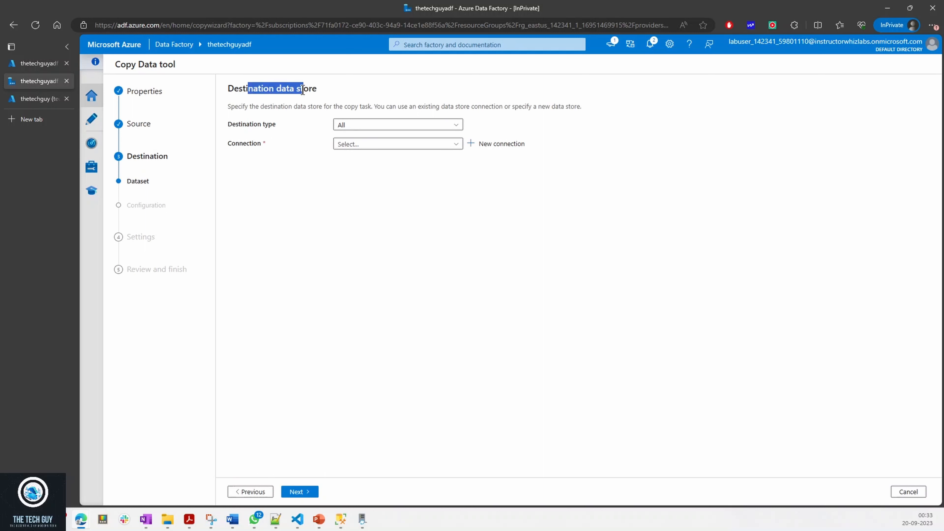
left_click(491, 148)
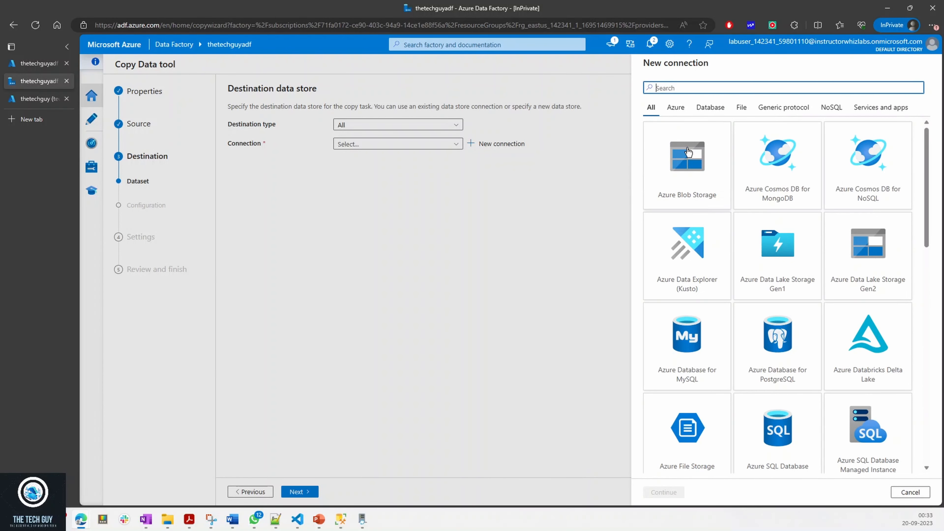
left_click(686, 152)
left_click(677, 497)
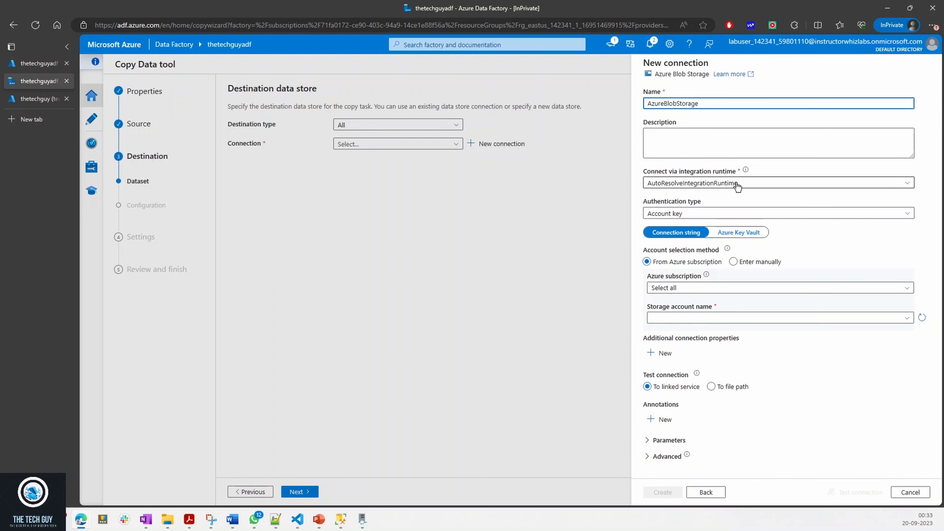
left_click(669, 213)
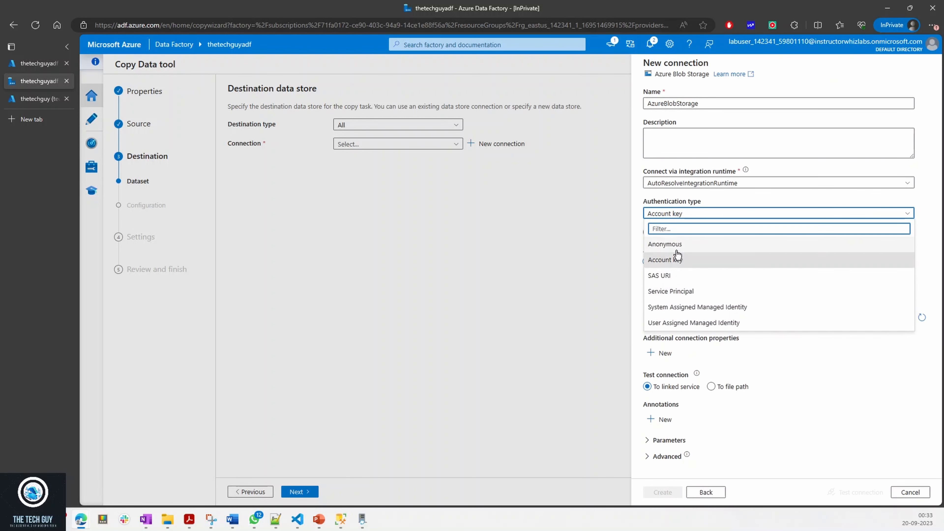
left_click(667, 260)
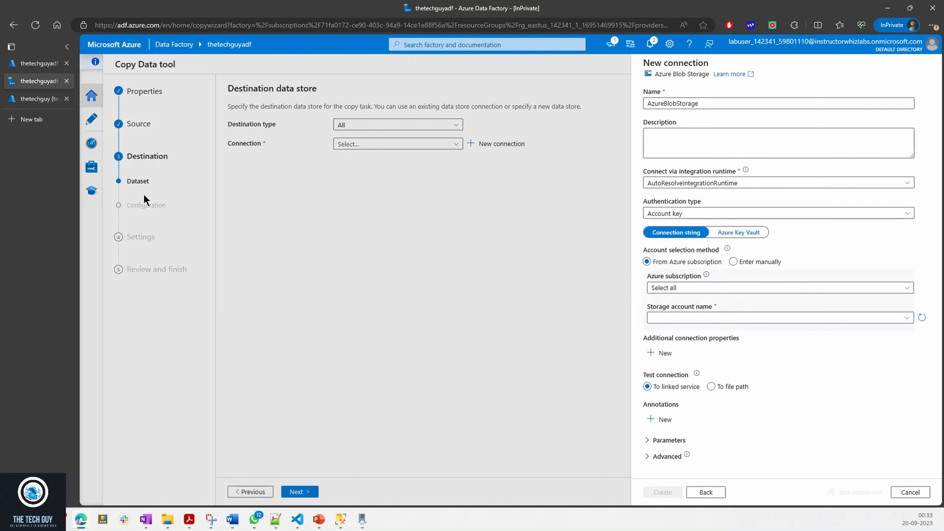
left_click(27, 63)
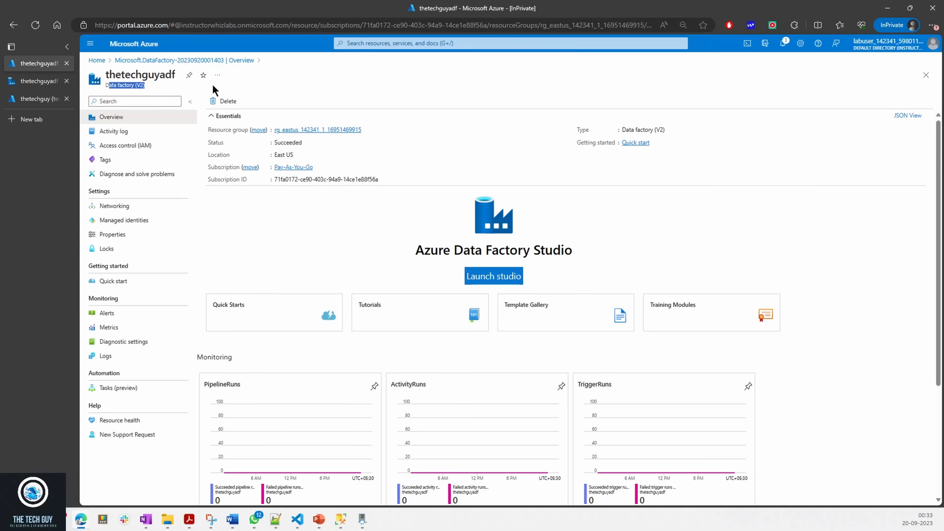
Step: Reveal and copy key1 from the thetechguy storage account's Access keys, then return to Data Factory
left_click(99, 61)
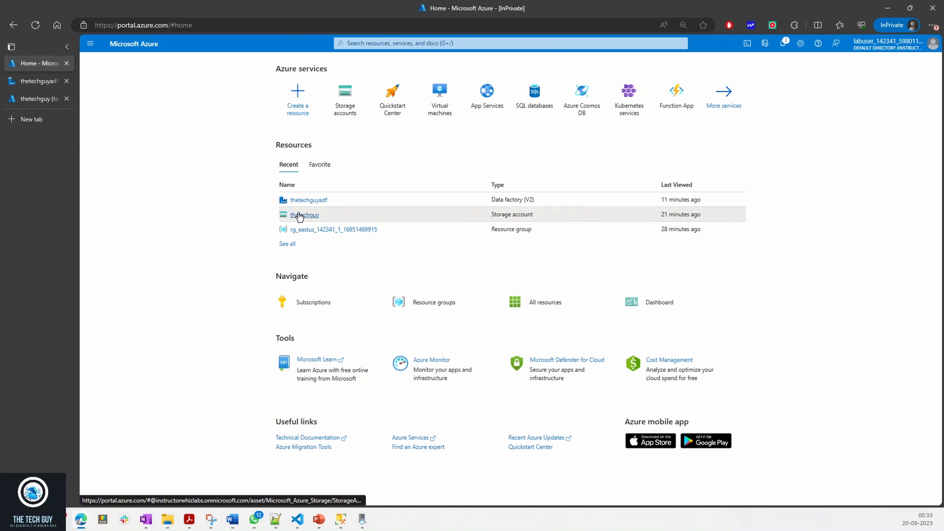
left_click(300, 215)
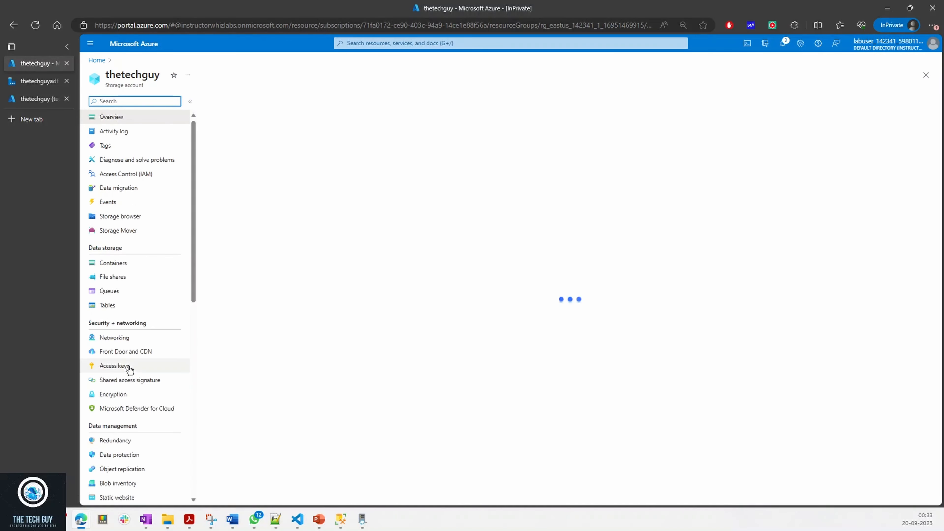
left_click(108, 366)
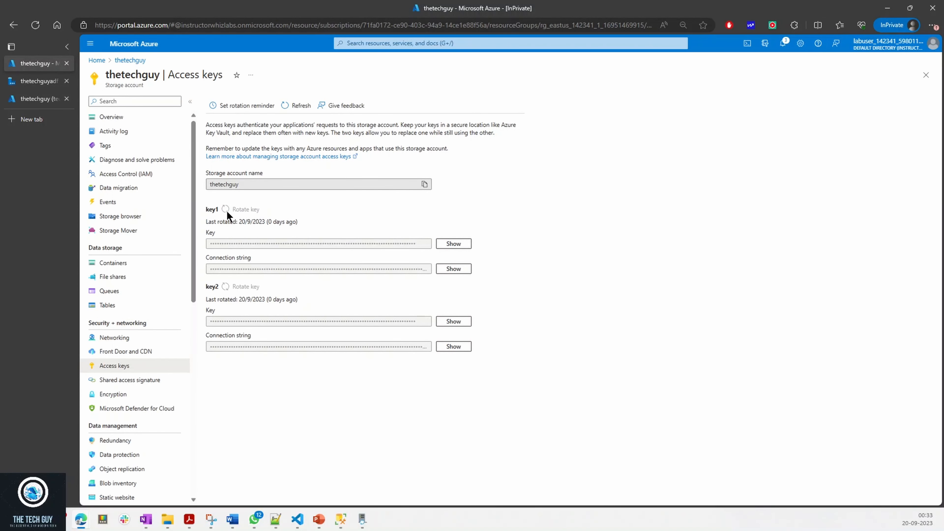
left_click(453, 244)
left_click(425, 244)
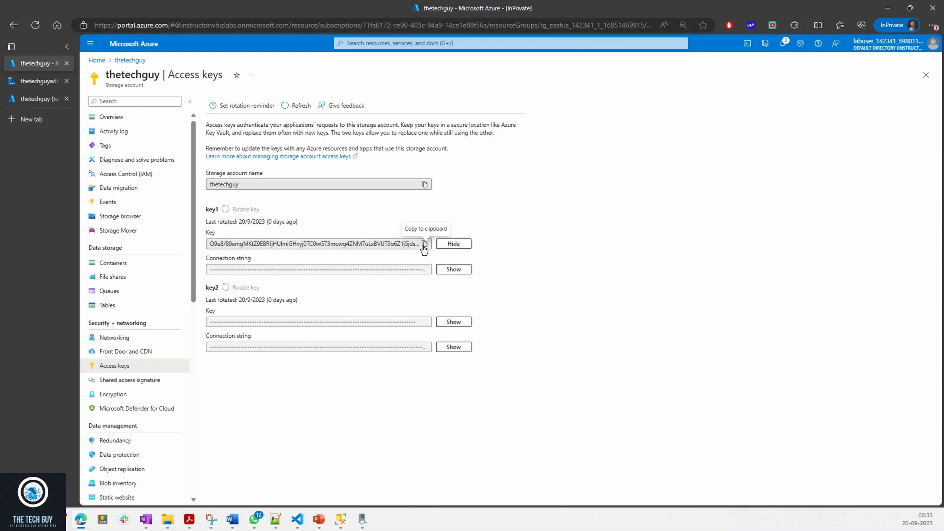
left_click_drag(223, 244, 276, 246)
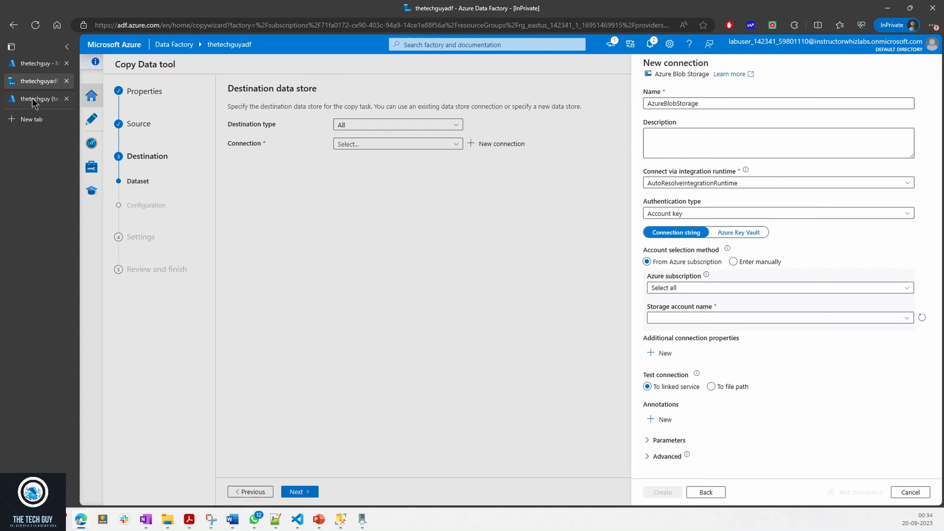
left_click(37, 80)
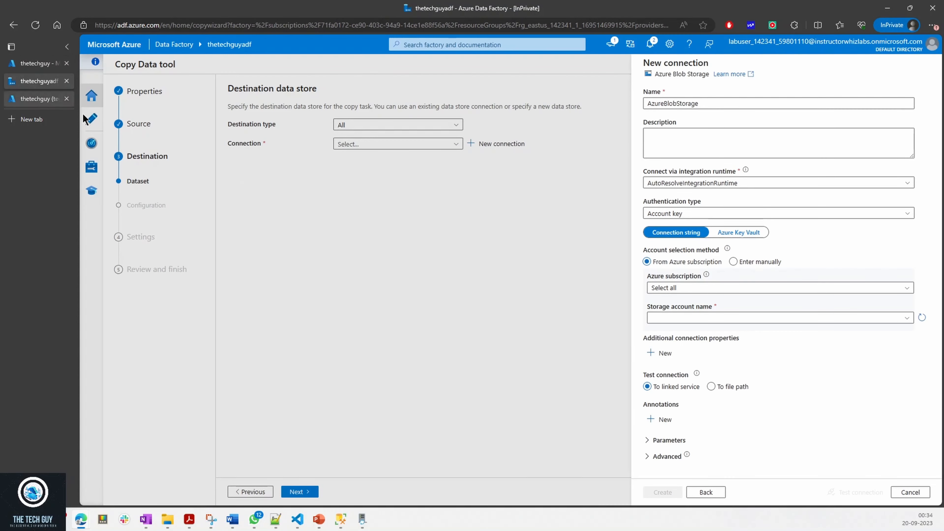
Step: Select the Pay-As-You-Go subscription and the thetechguy storage account for the connection
left_click(679, 288)
left_click(687, 317)
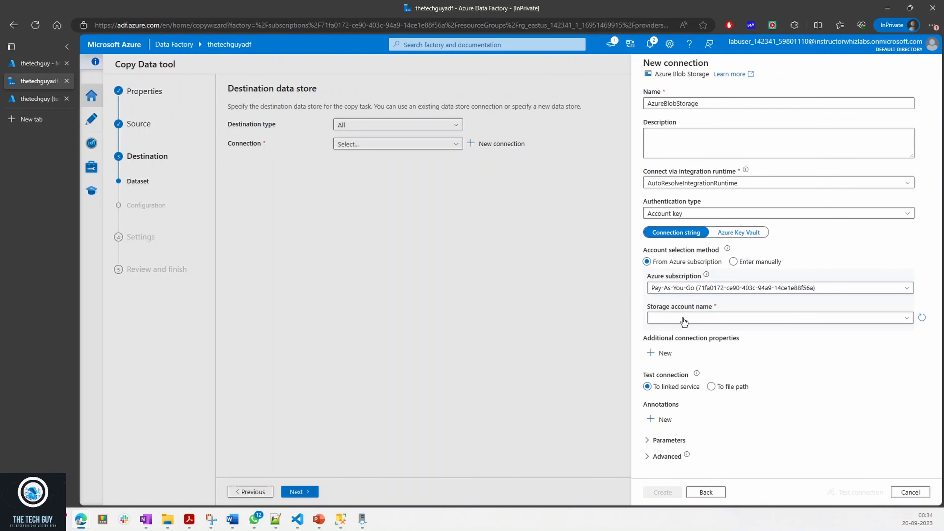
left_click(682, 318)
left_click(681, 331)
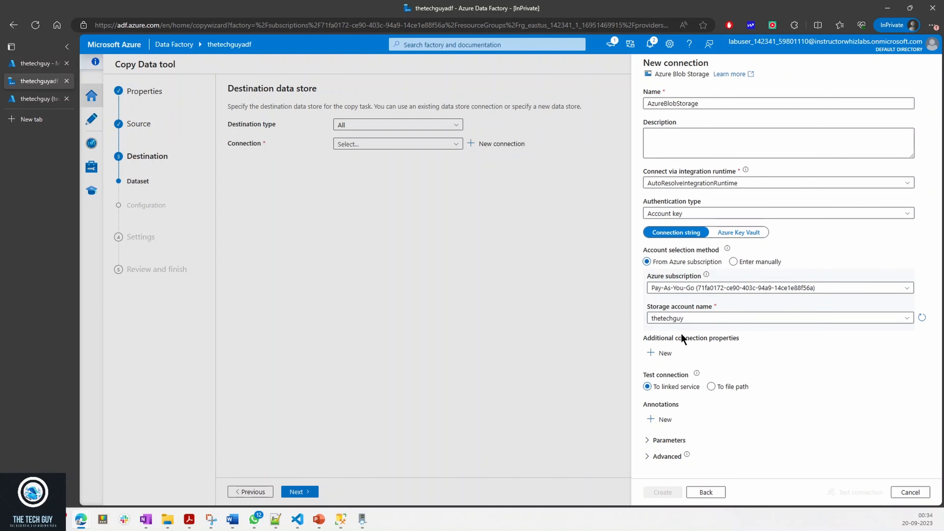
left_click(661, 353)
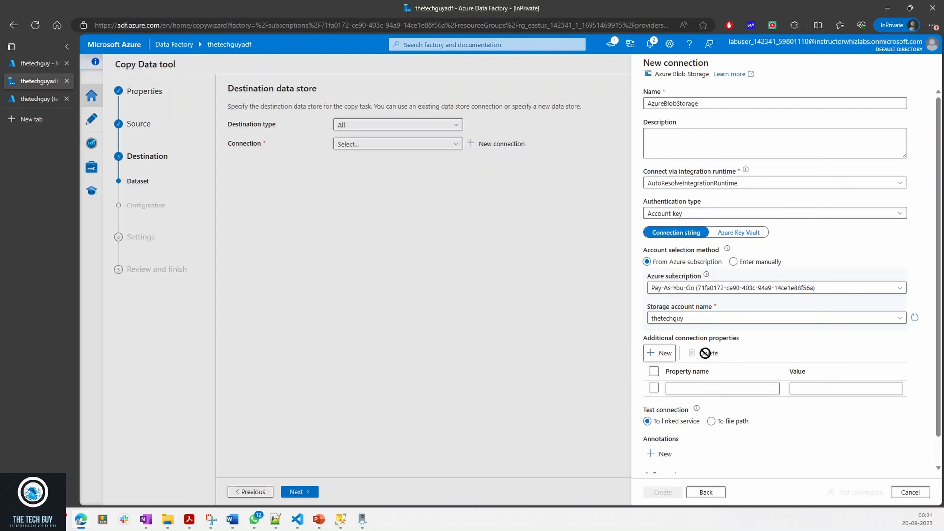
scroll(674, 414, "down", 1)
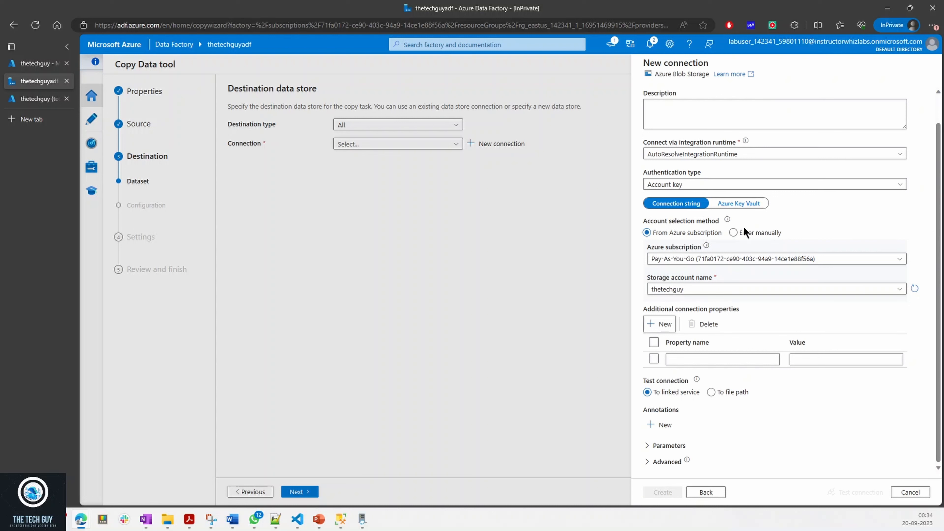
Step: Look through the connection's Parameters, Azure Key Vault and Advanced options without changing them
left_click(682, 208)
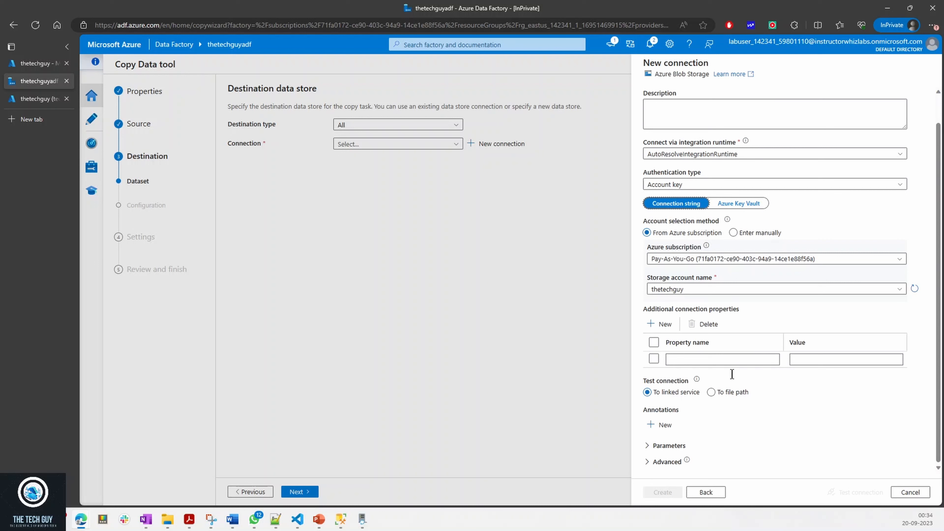
left_click(754, 453)
left_click(664, 447)
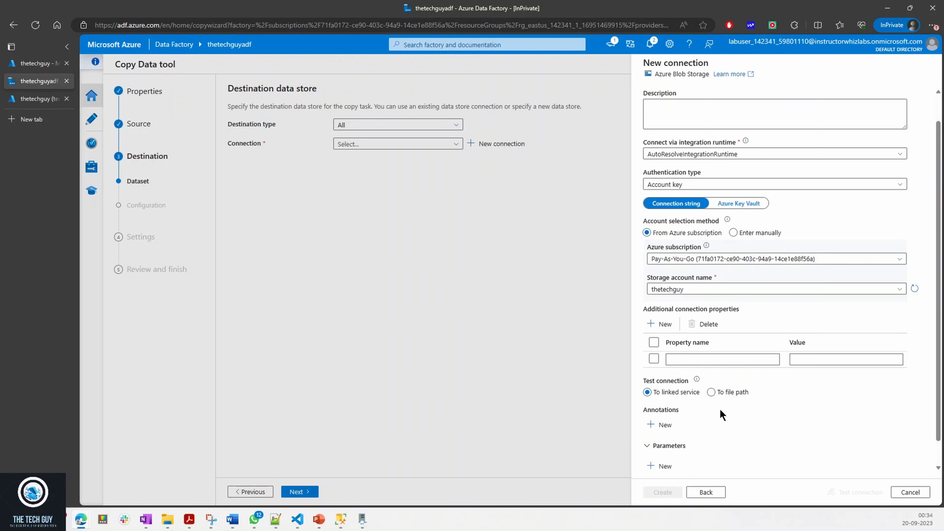
scroll(719, 409, "up", 2)
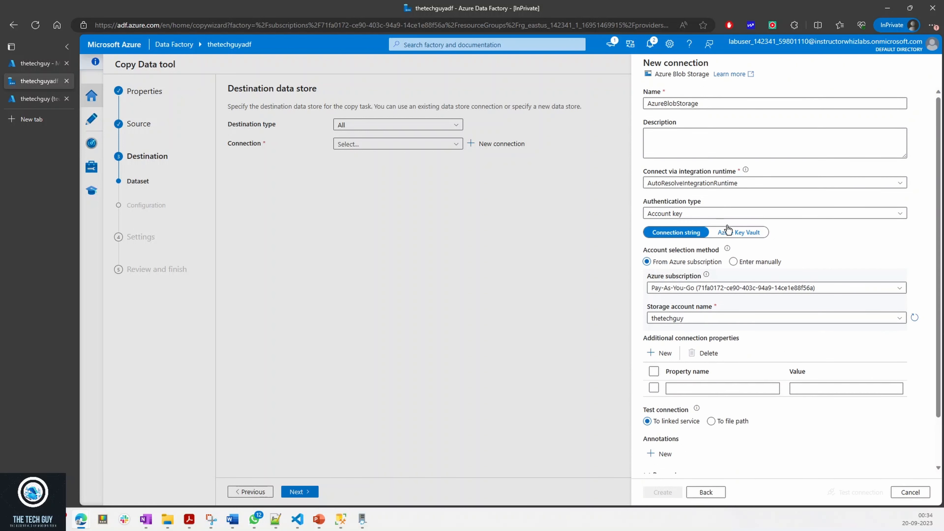
left_click(733, 232)
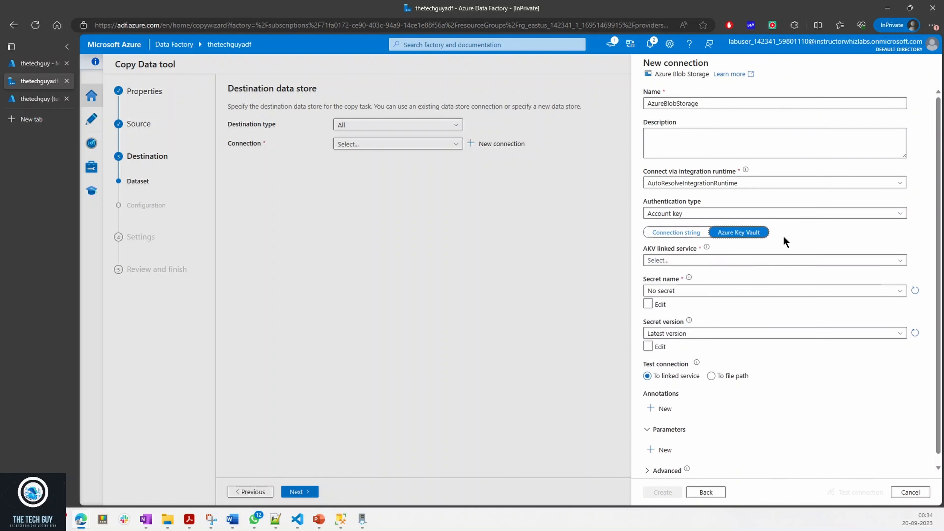
left_click(693, 238)
scroll(725, 436, "down", 2)
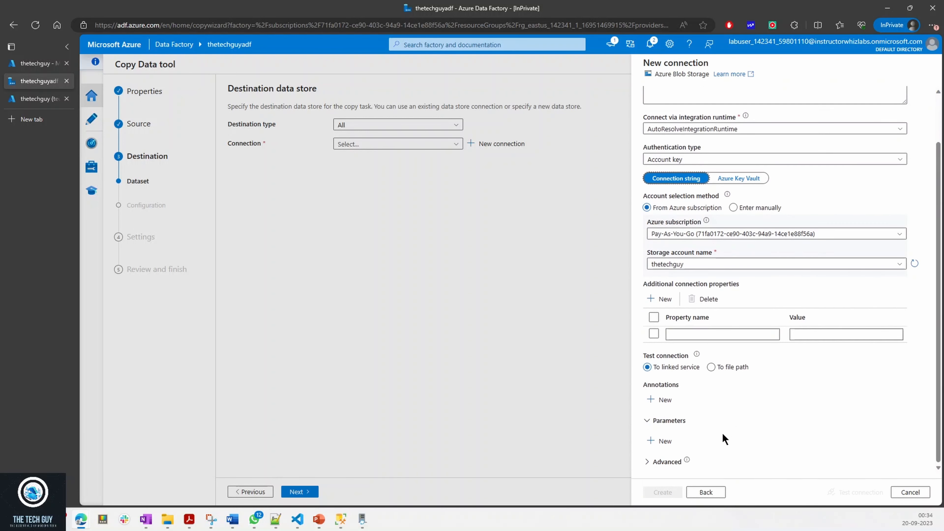
left_click(667, 462)
scroll(682, 446, "down", 3)
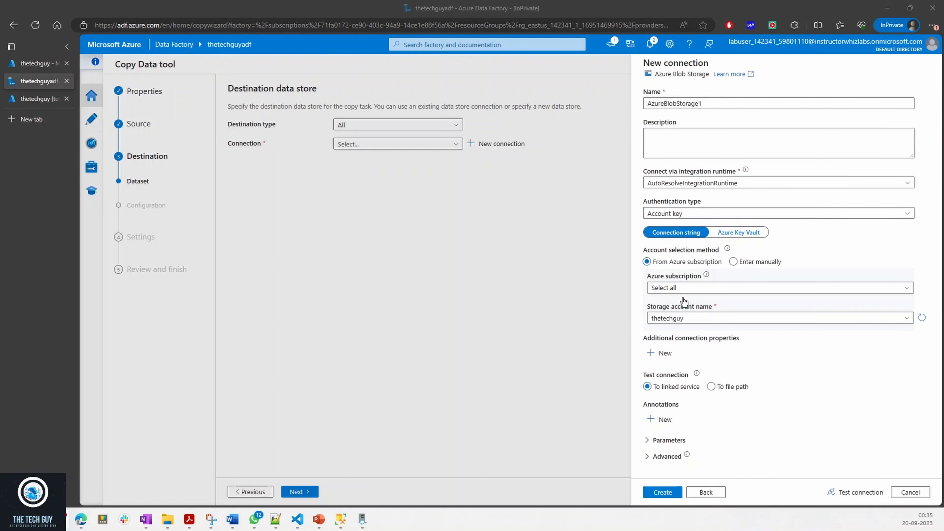
Step: Test the AzureBlobStorage1 connection and create it after the test succeeds
left_click(859, 492)
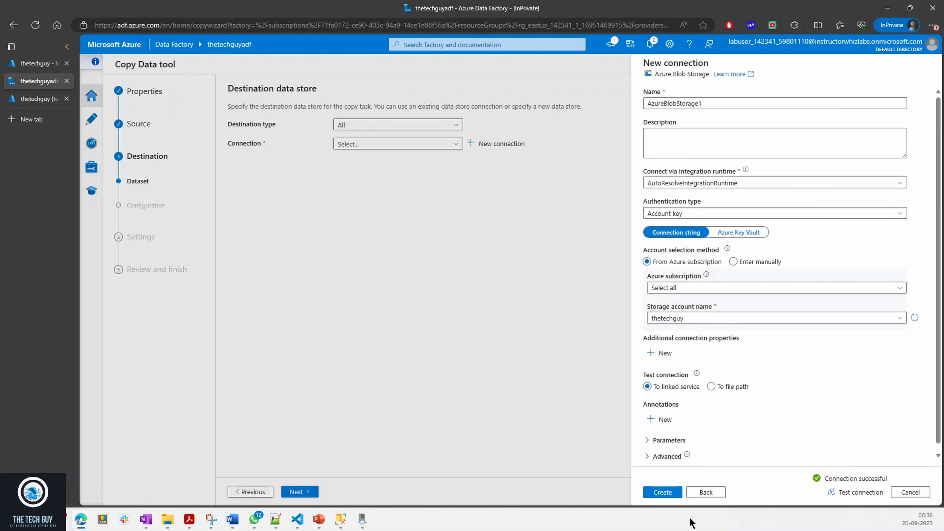
left_click(663, 493)
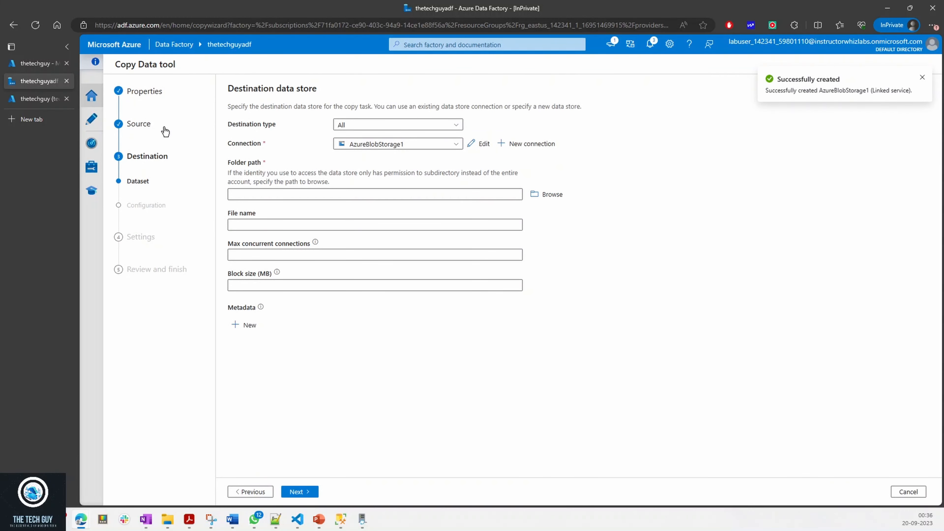
Step: Browse to the adfpipeline container as the destination folder, checking it in the portal, leaving the file name empty
left_click(348, 194)
left_click(546, 195)
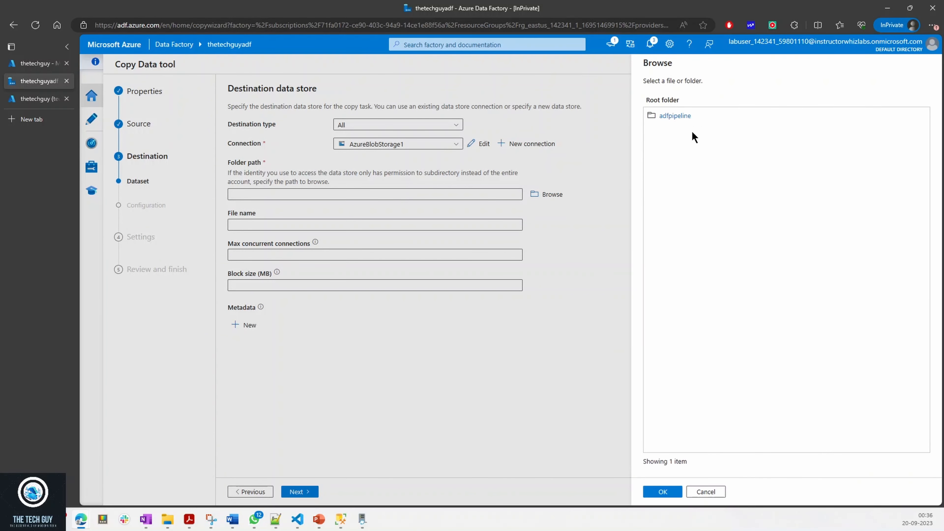
double_click(678, 120)
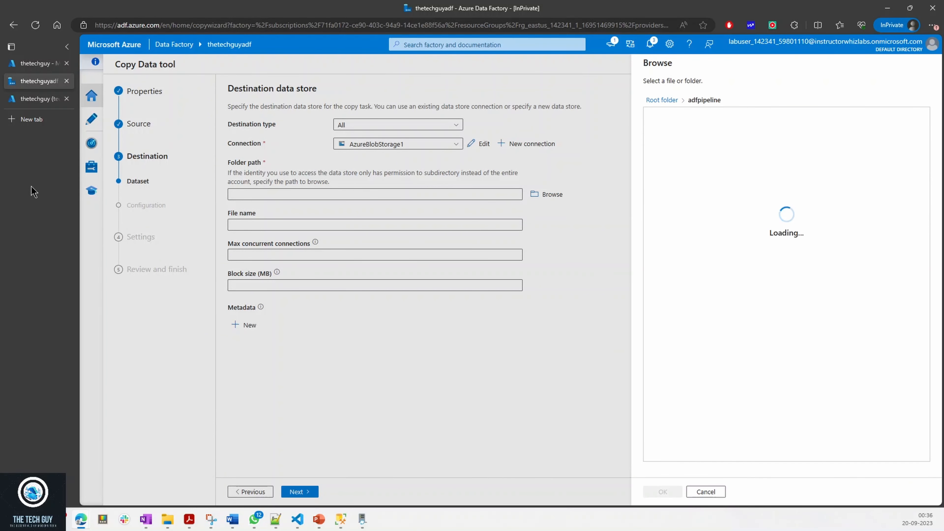
left_click(39, 63)
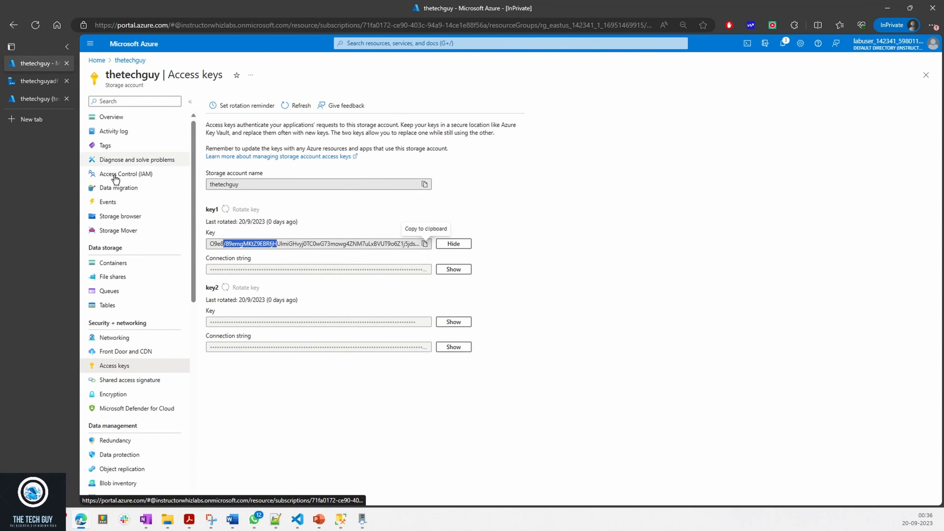
left_click(113, 262)
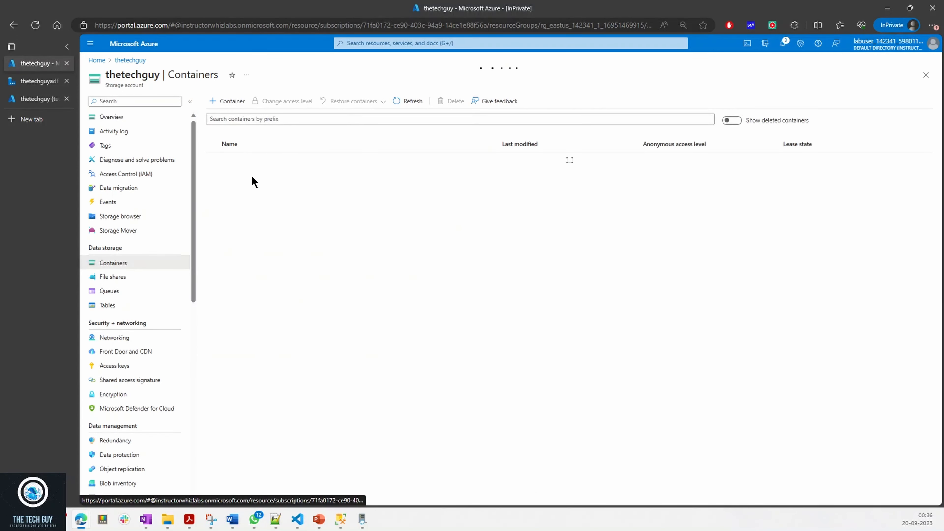
left_click(235, 174)
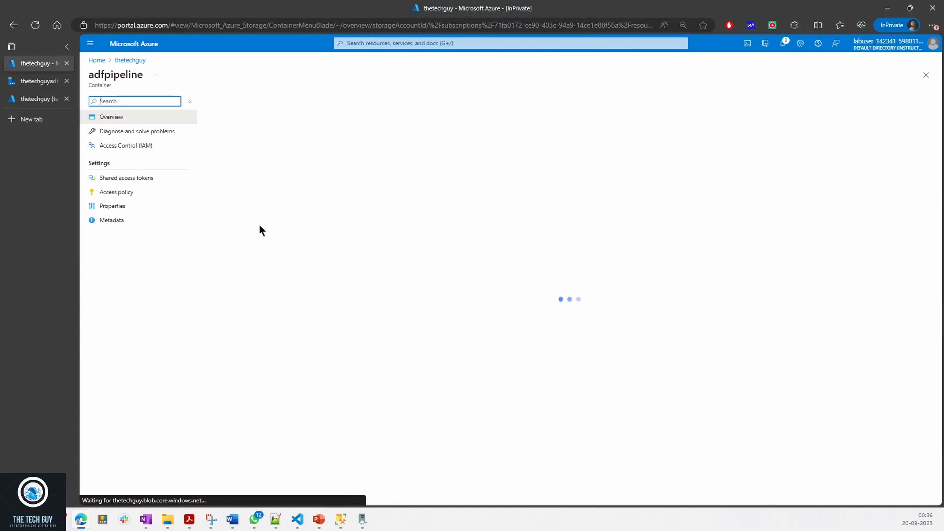
left_click(41, 81)
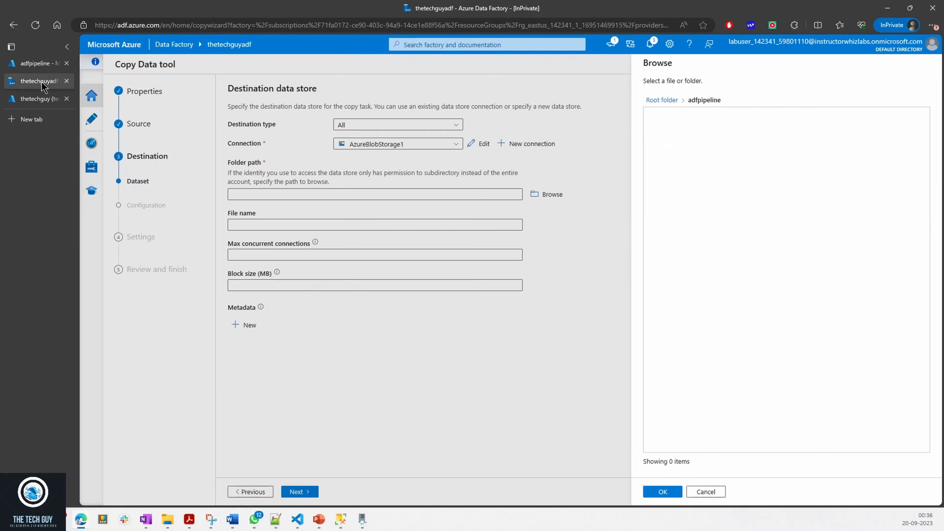
left_click(661, 491)
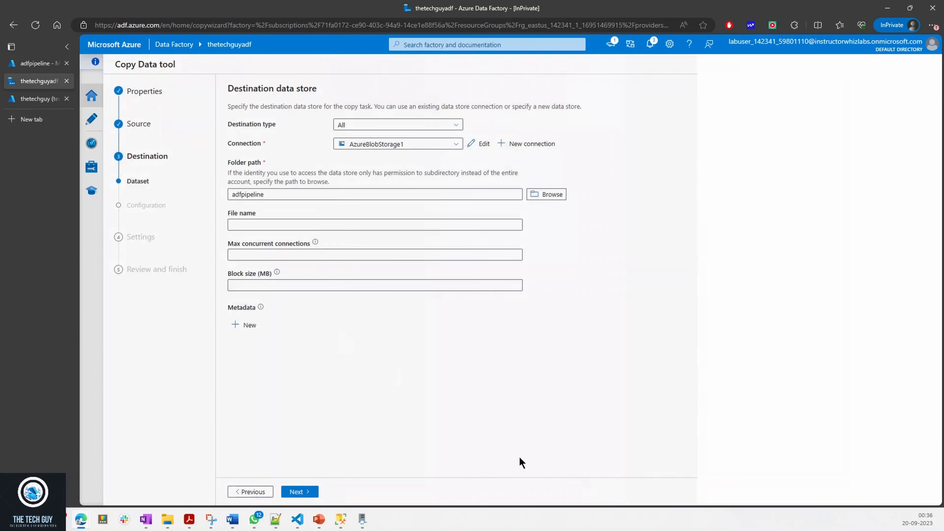
left_click(289, 224)
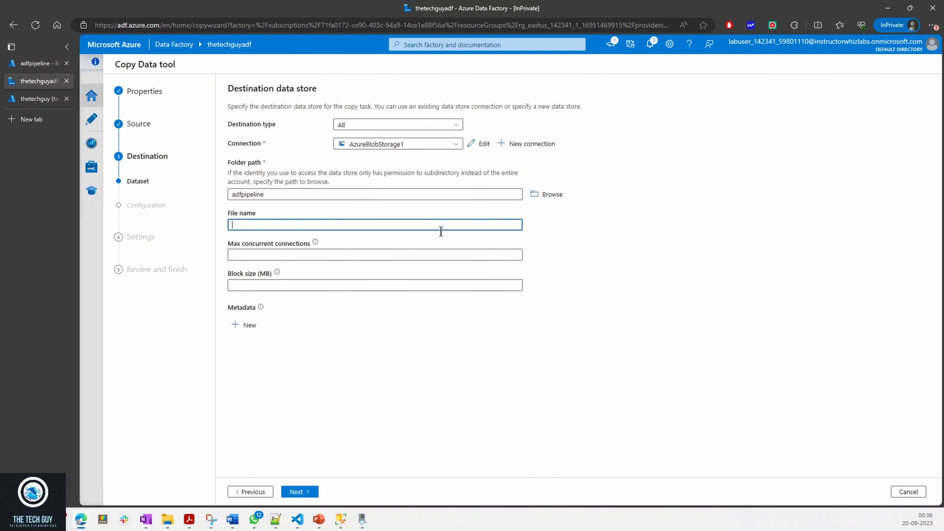
left_click(295, 492)
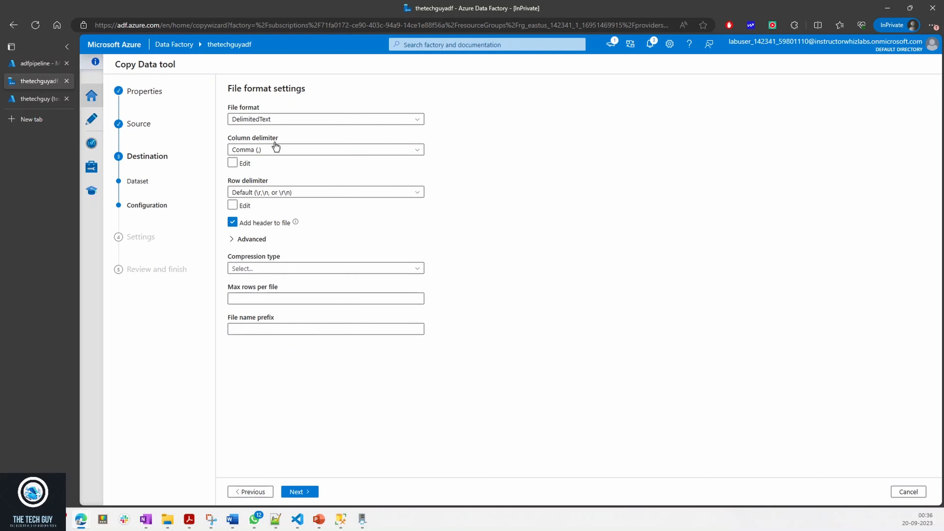
Step: Keep DelimitedText output and the default CopyPipeline_56b task name, advancing to the summary
left_click(278, 122)
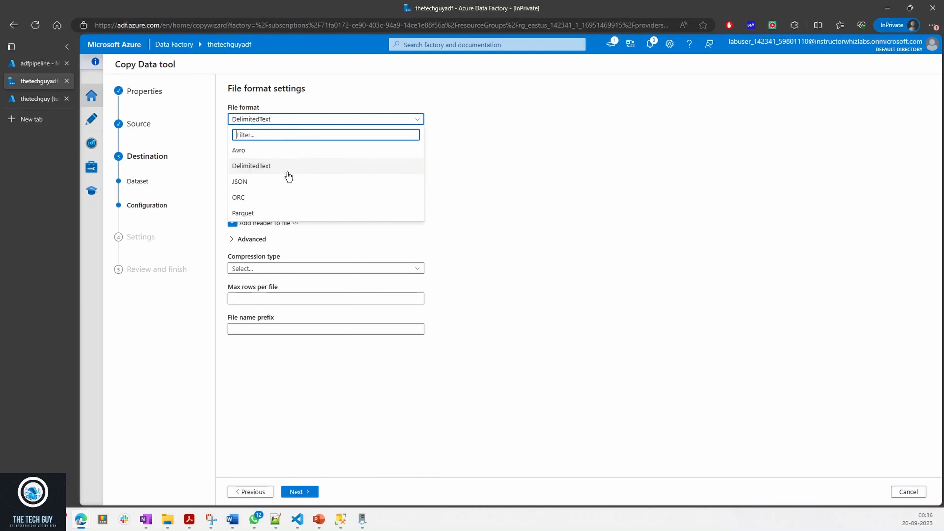
left_click(522, 188)
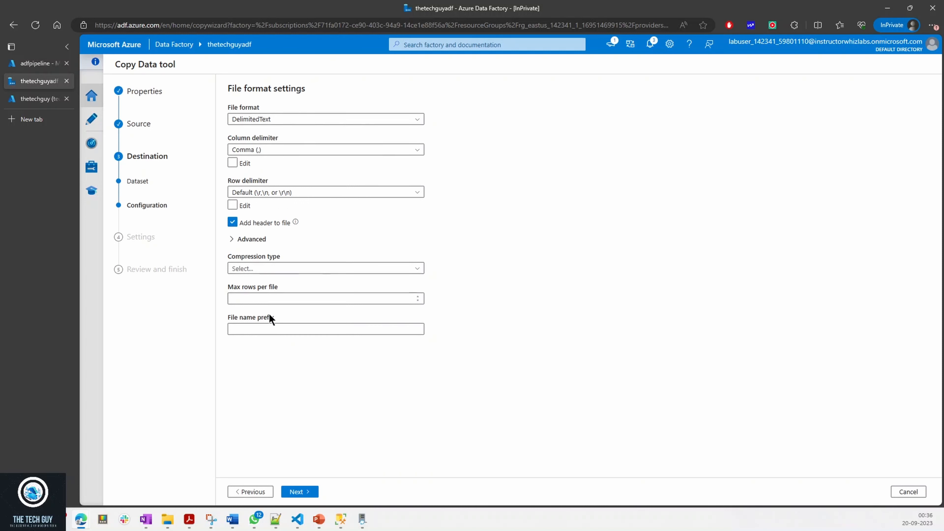
left_click(297, 494)
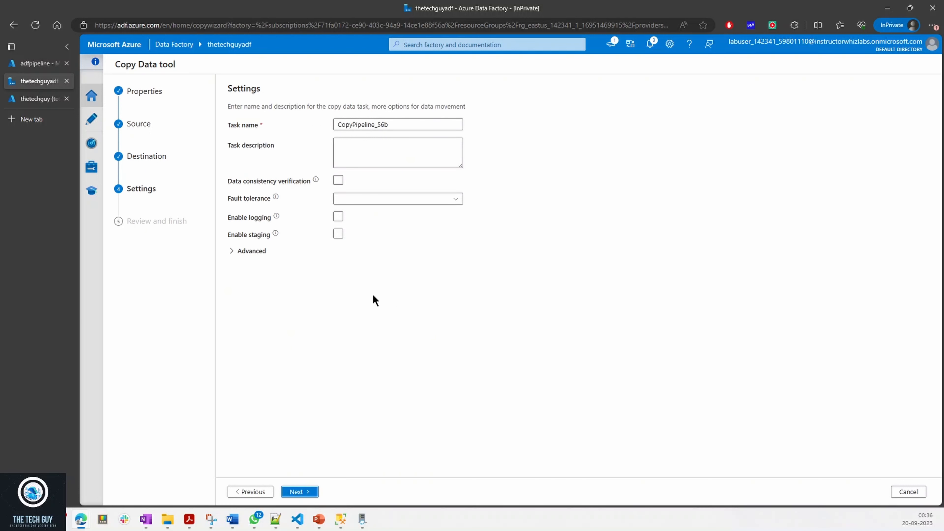
left_click_drag(386, 125, 347, 126)
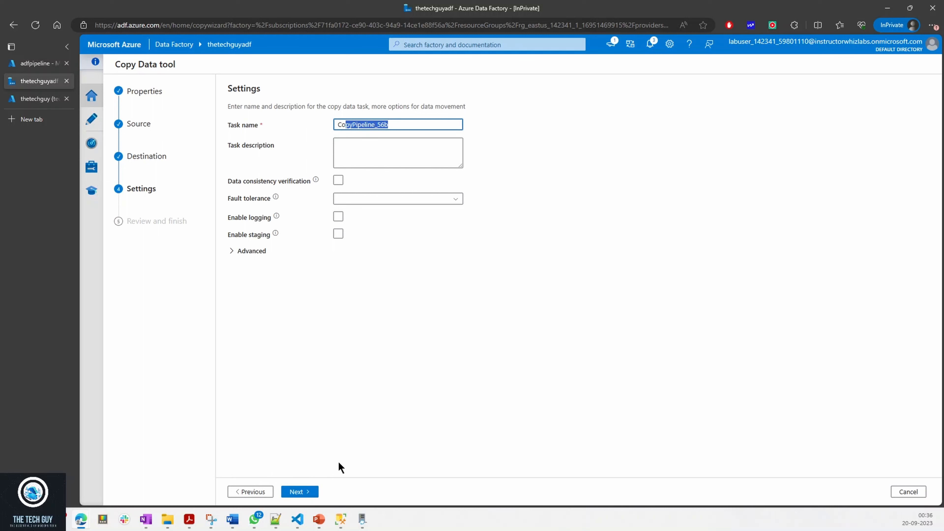
left_click(300, 491)
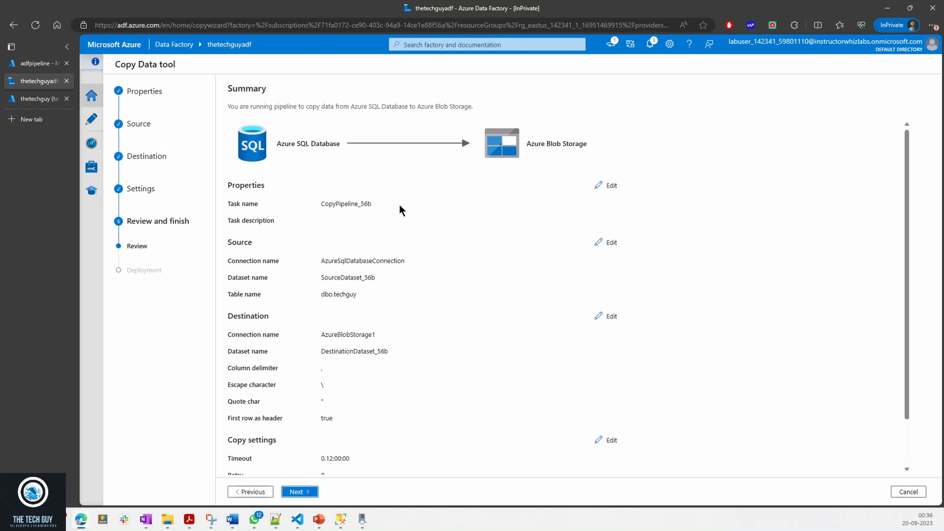
Step: Review the task name and source and destination connections in the summary, then deploy the pipeline
left_click_drag(336, 204, 372, 203)
left_click_drag(326, 260, 404, 269)
left_click(370, 288)
left_click_drag(337, 261, 390, 262)
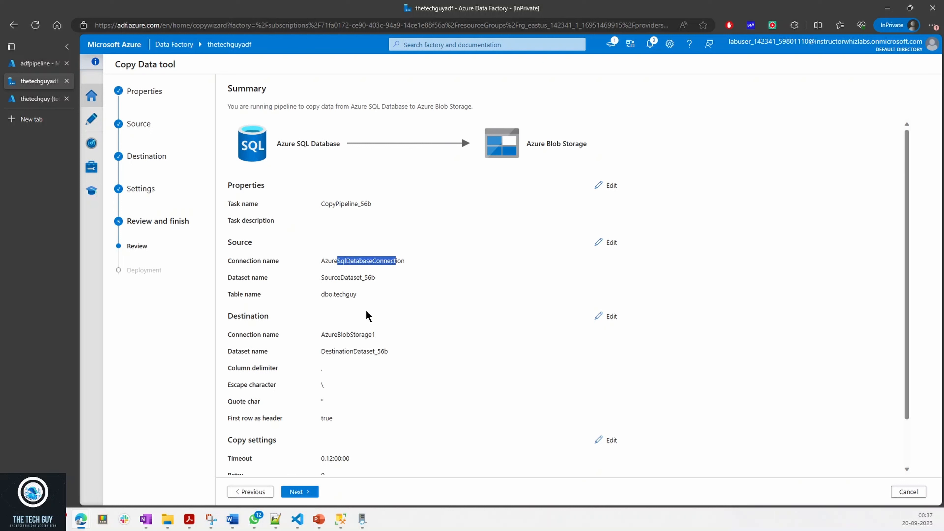
left_click_drag(341, 334, 367, 333)
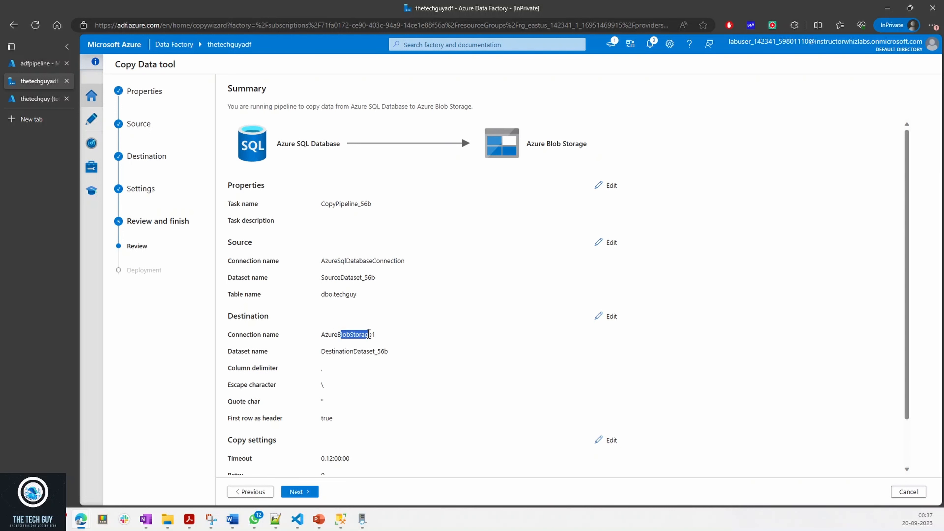
scroll(373, 339, "down", 1)
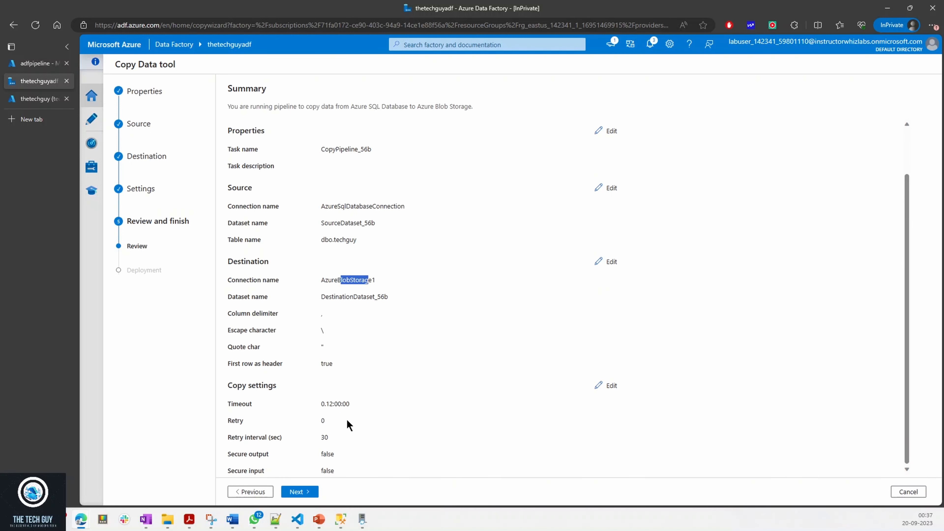
left_click(297, 492)
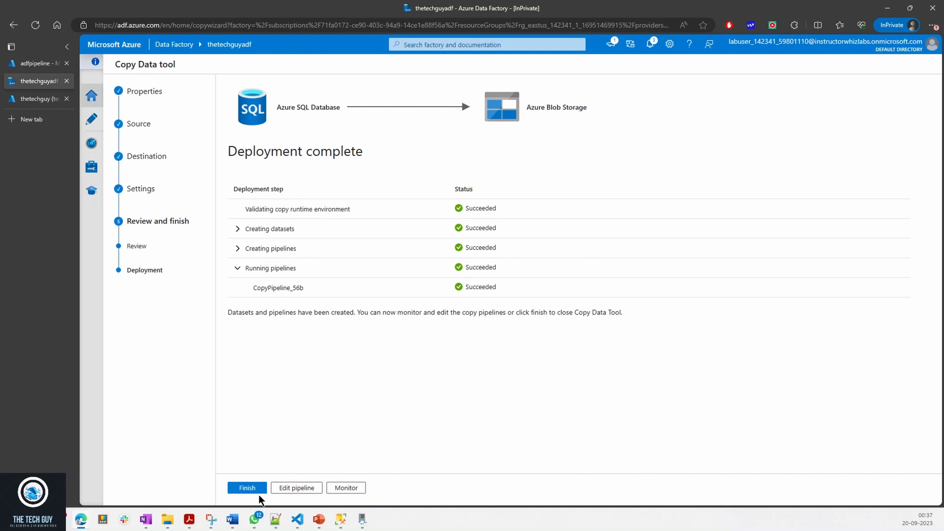
Step: Check in Monitor that CopyPipeline_56b's copy activity reaches Succeeded, then return to the adfpipeline tab
left_click(247, 489)
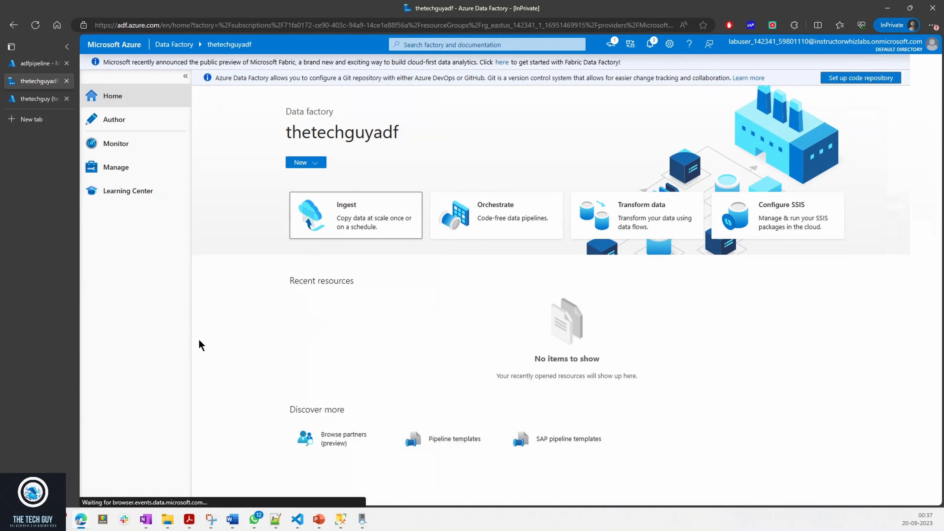
left_click(110, 143)
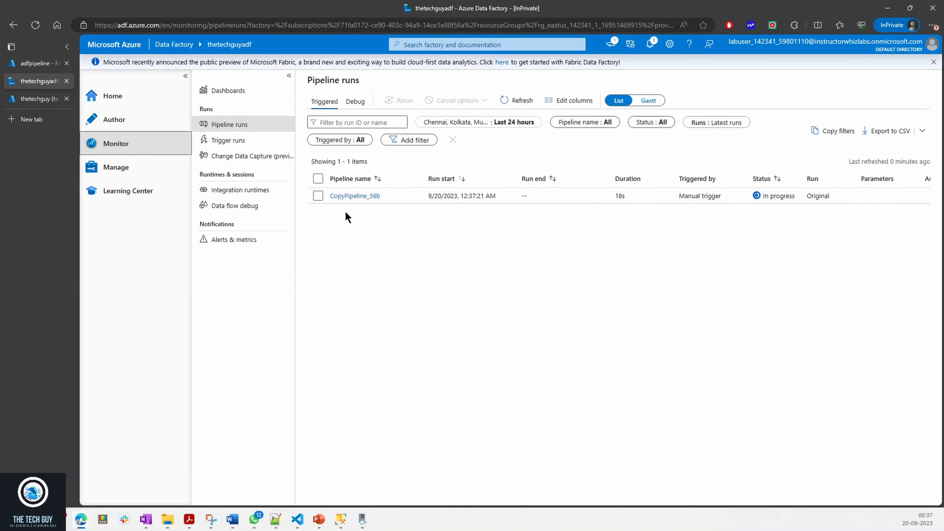
left_click(358, 196)
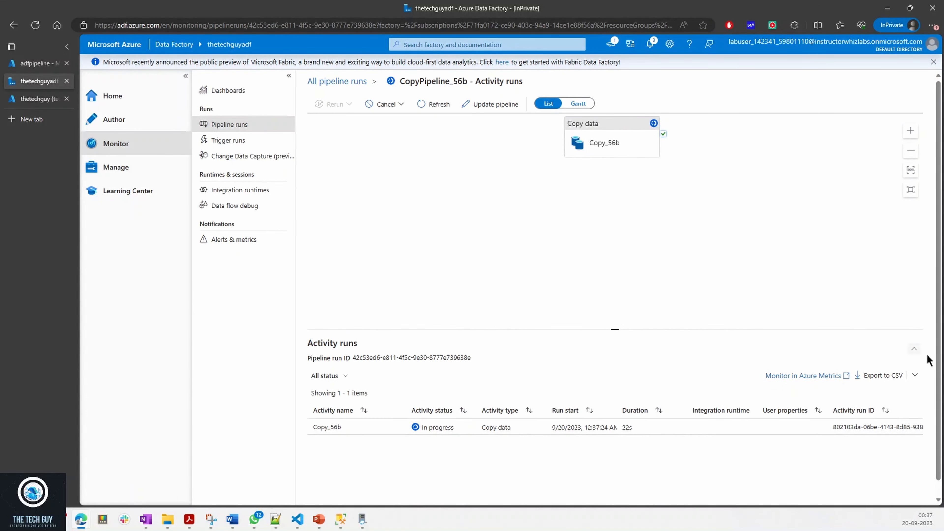
left_click(435, 106)
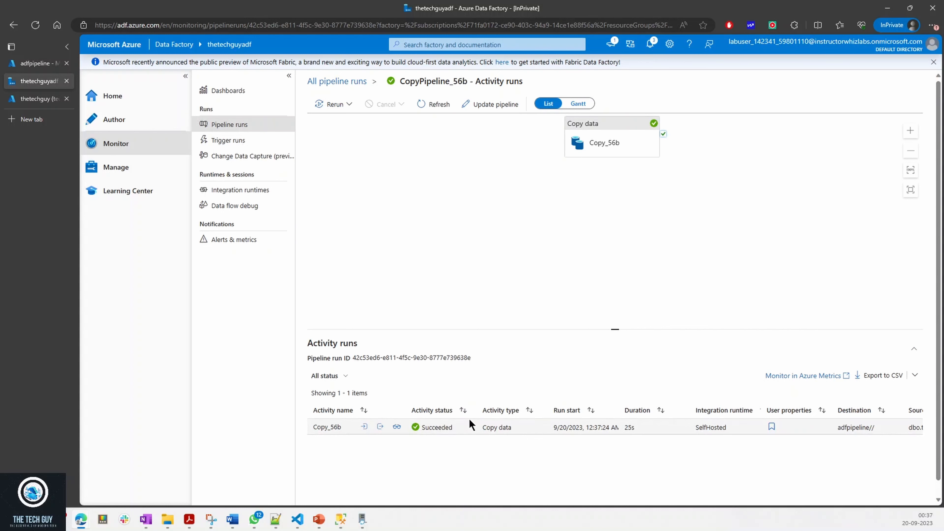
left_click(38, 63)
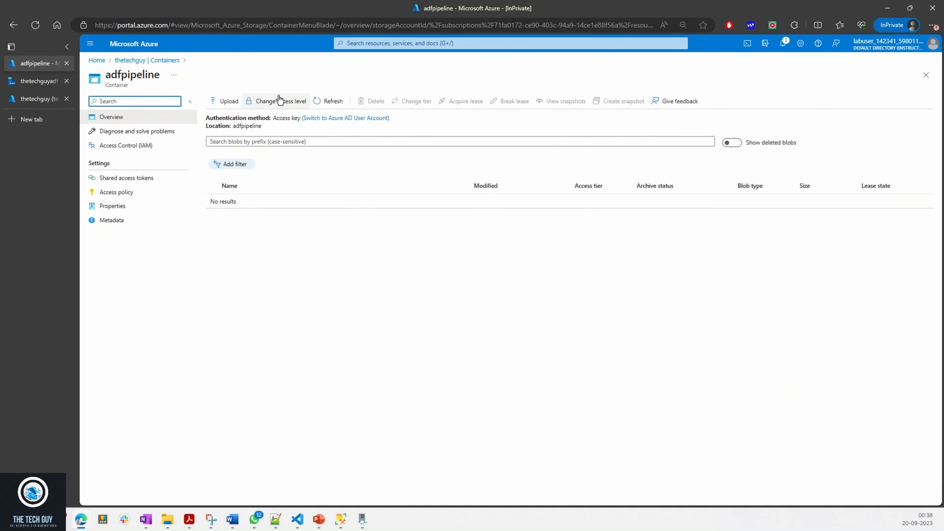
Step: Refresh the container and view dbo.techguy.txt in Edit, showing its ID,FirstName,LastName header and two rows
left_click(326, 101)
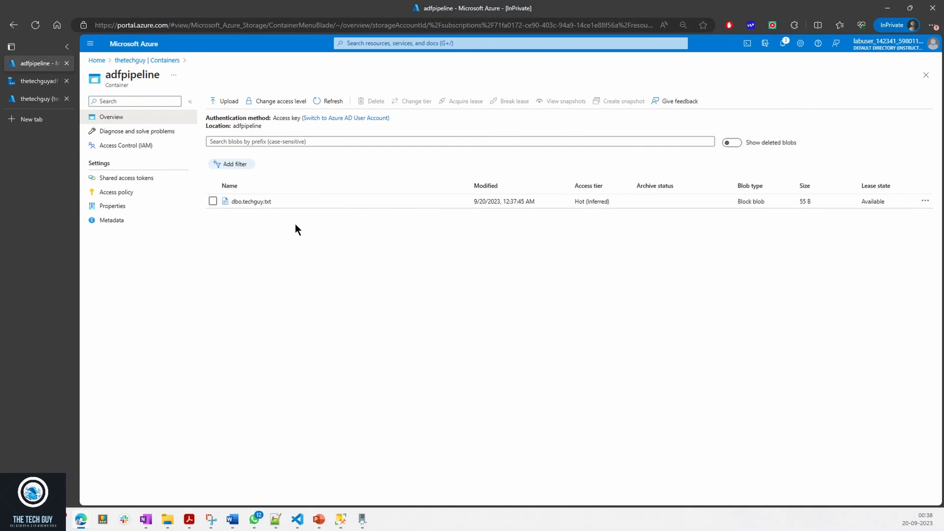
left_click(256, 203)
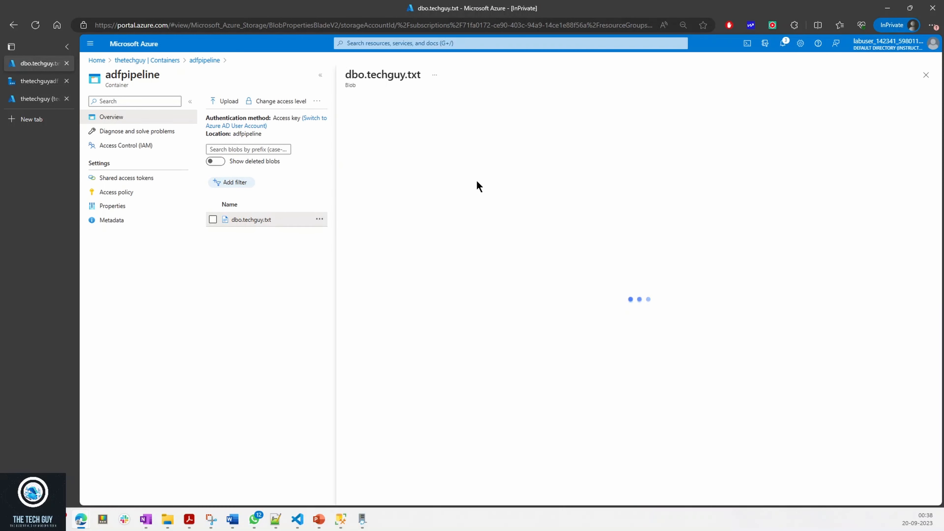
left_click(464, 122)
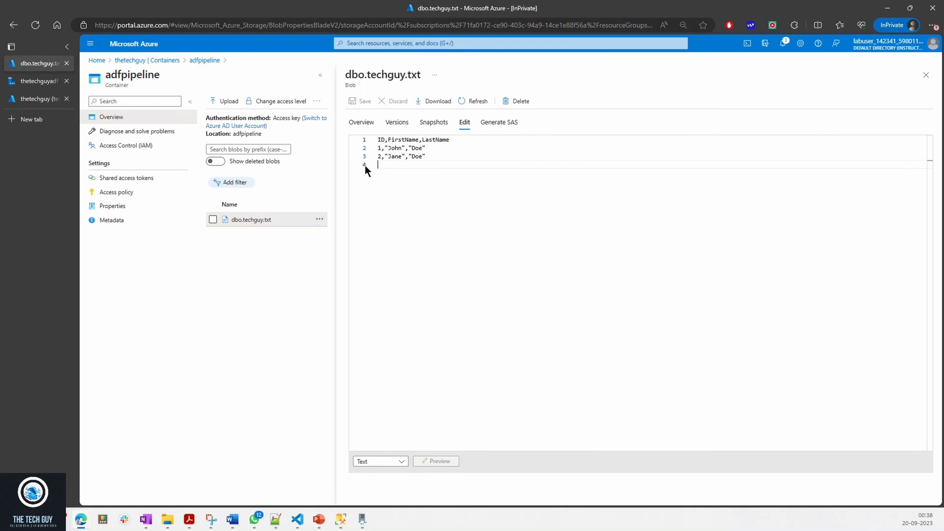
left_click_drag(364, 166, 359, 141)
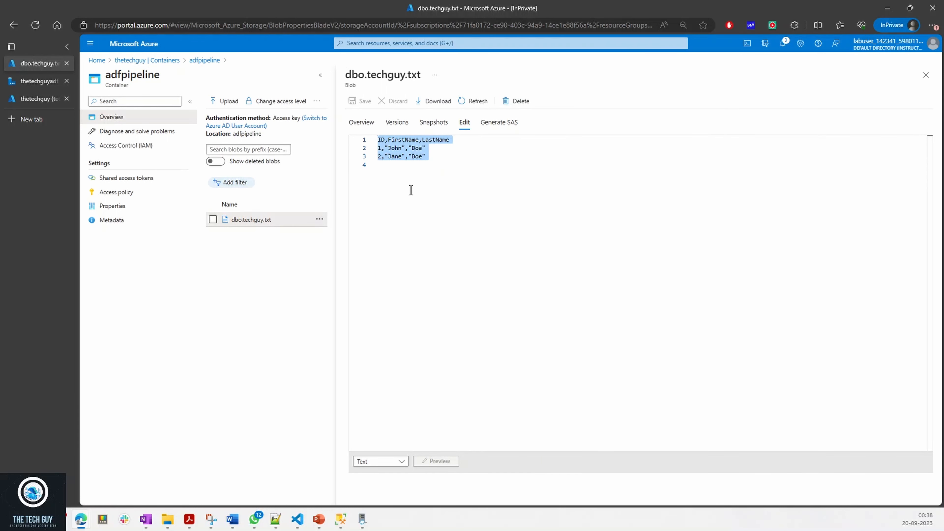